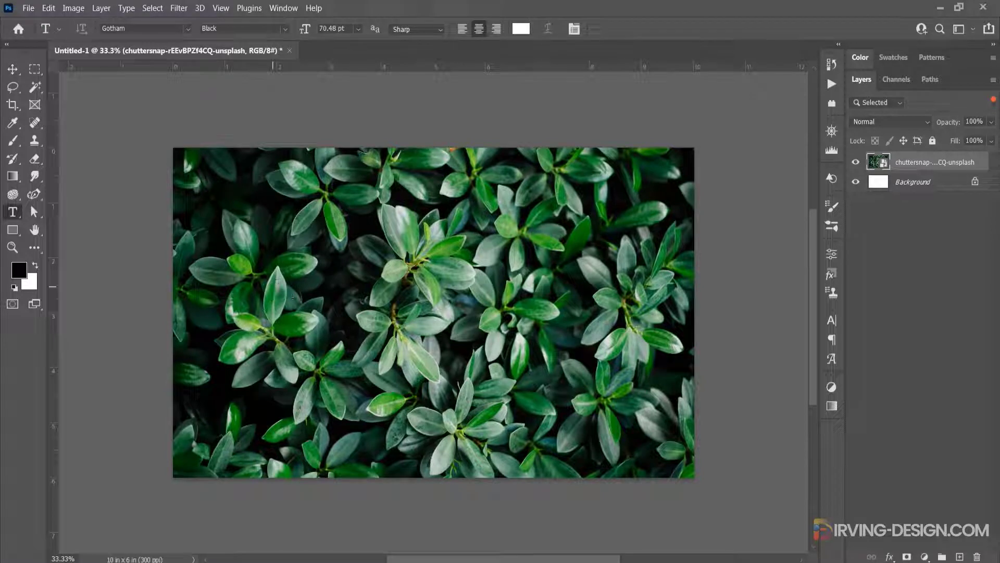
Step: Add a white text layer reading LEAVES over the foliage photo
left_click(293, 296)
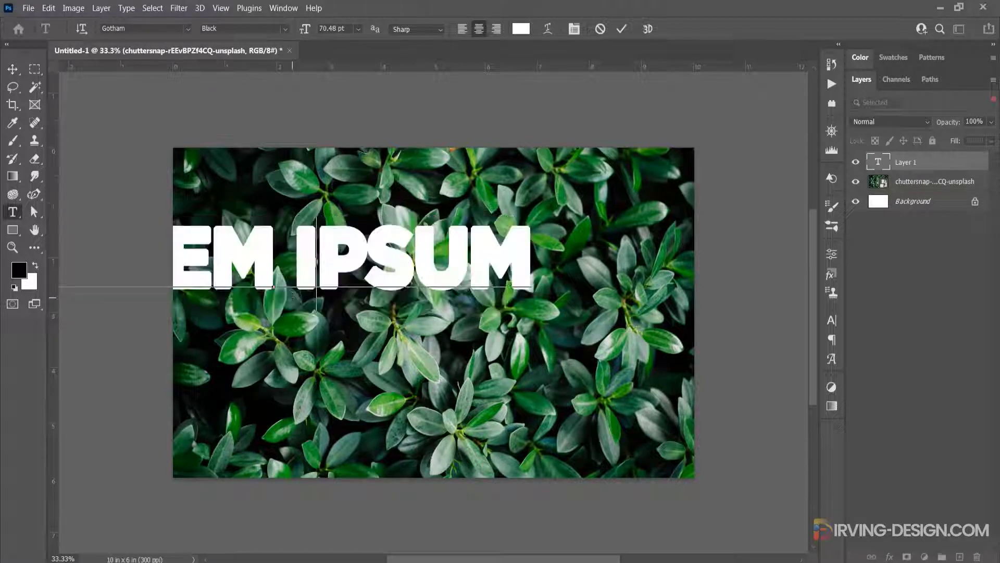
type("LEVES")
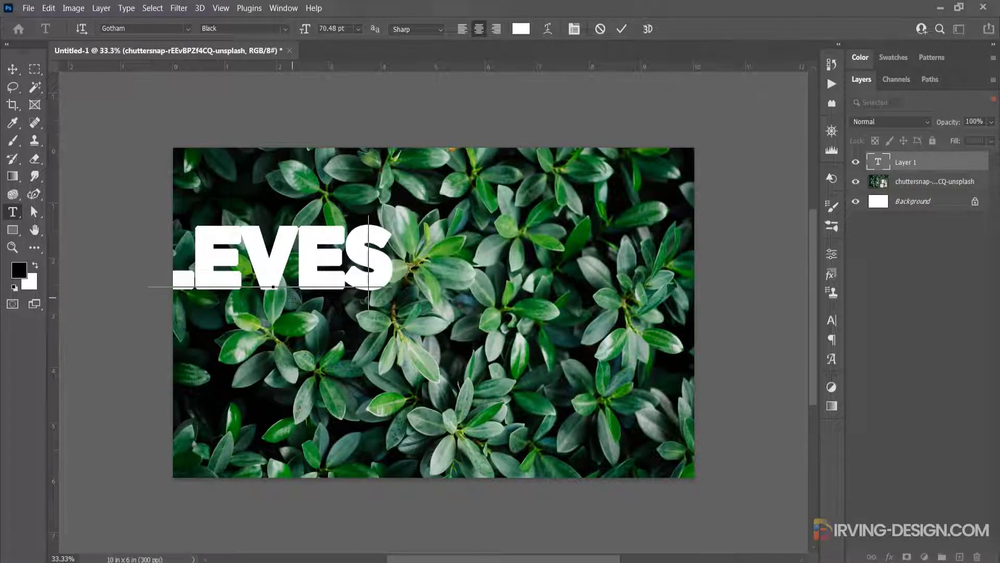
key("BackSpace")
key("BackSpace")
key("BackSpace")
type("AVES")
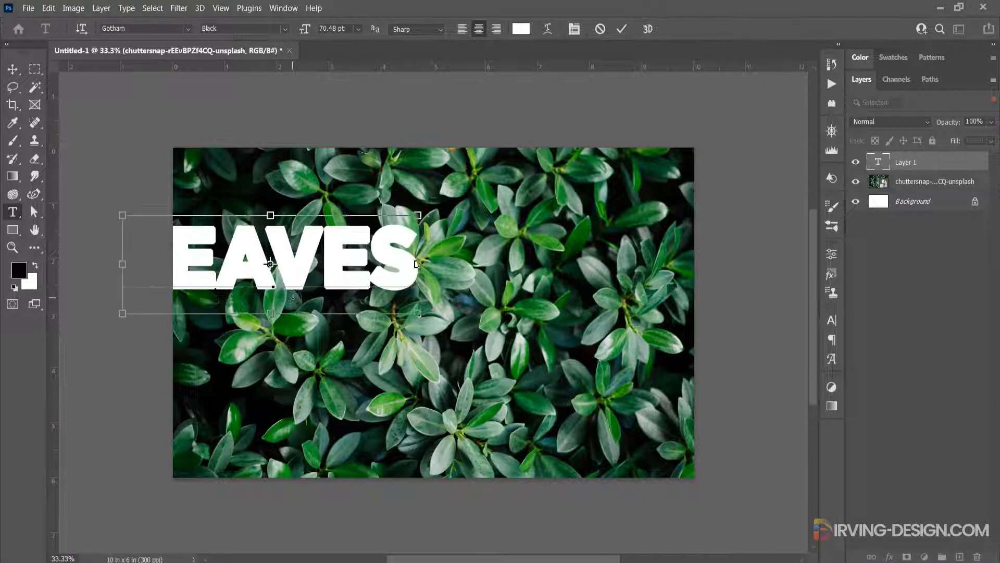
key("ctrl+Return")
Step: Move the LEAVES text to the middle of the photo and scale it proportionally to about 152%
key("v")
left_click_drag(278, 276, 402, 315)
key("ctrl+t")
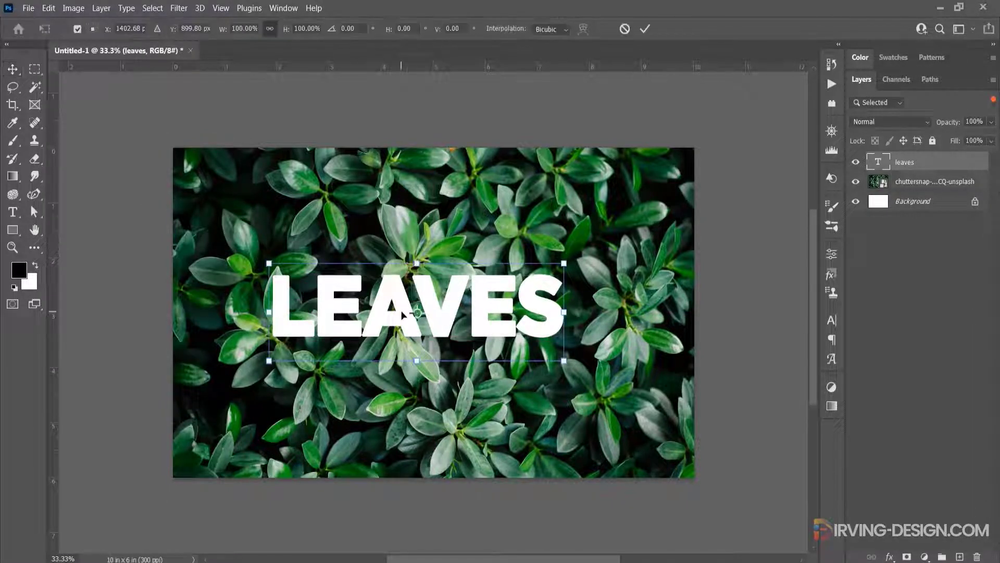
left_click_drag(564, 360, 636, 405)
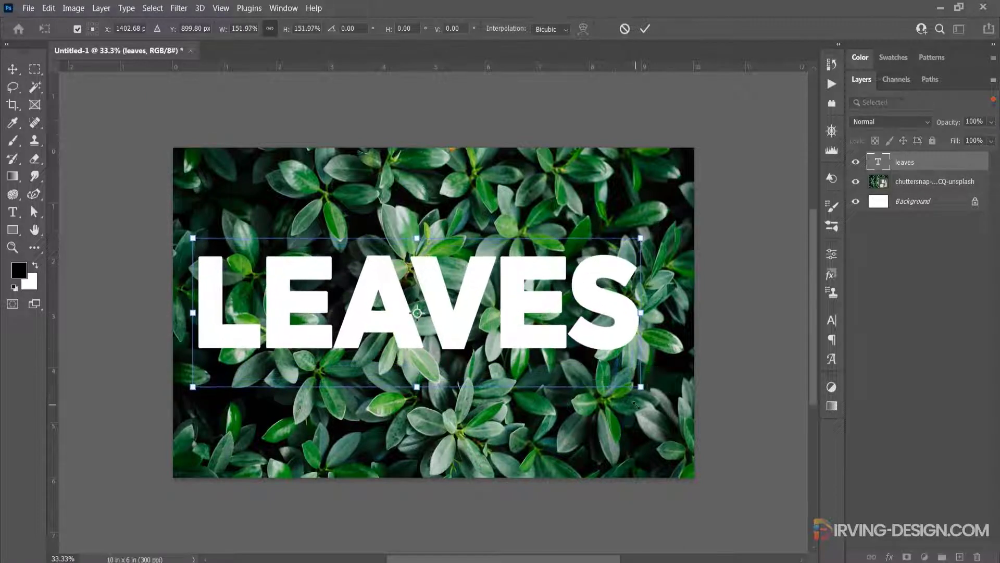
key("Return")
key("v")
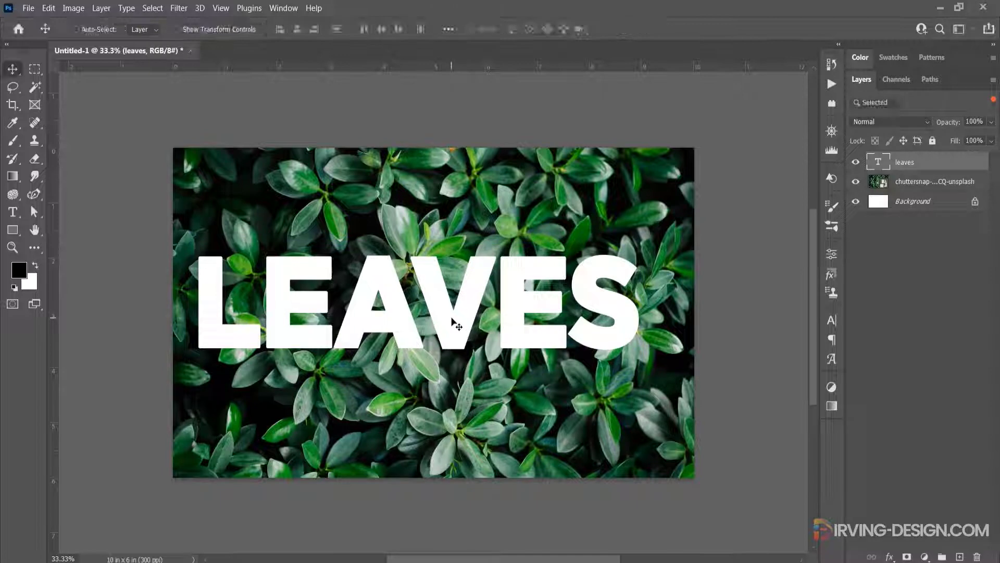
left_click_drag(456, 322, 463, 324)
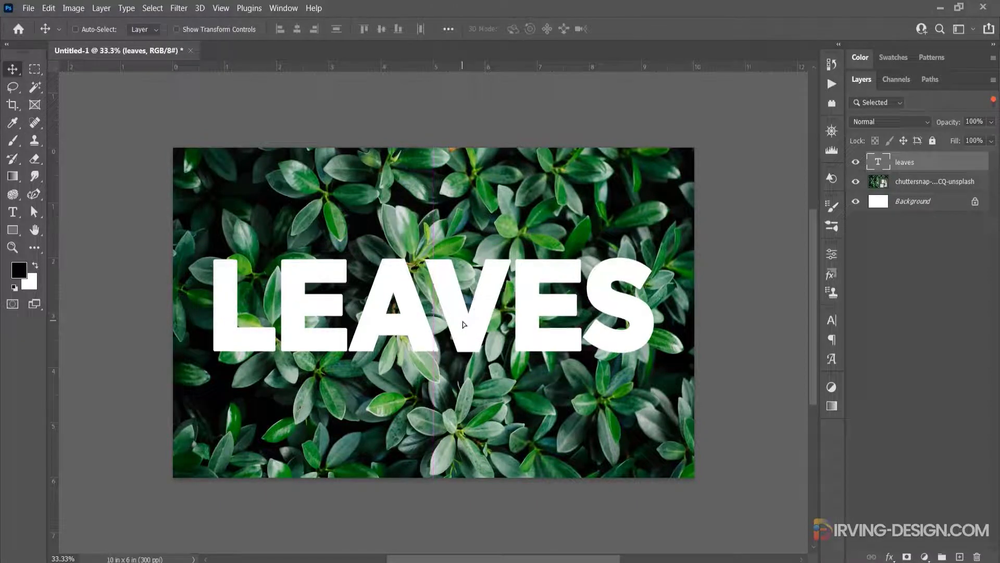
Step: Center the LEAVES text on the canvas by aligning it to a full-canvas selection, and deselect
left_click(152, 8)
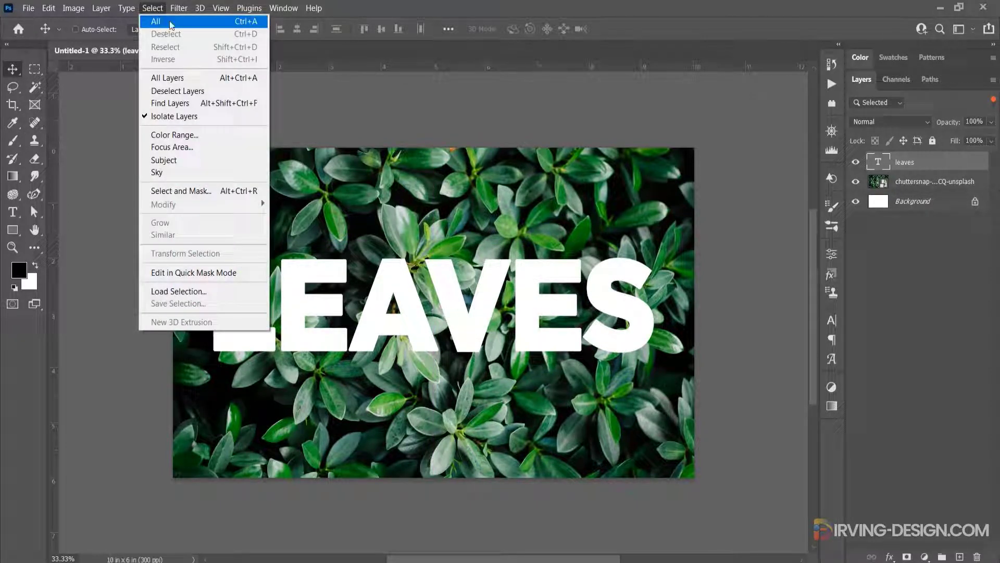
left_click(171, 22)
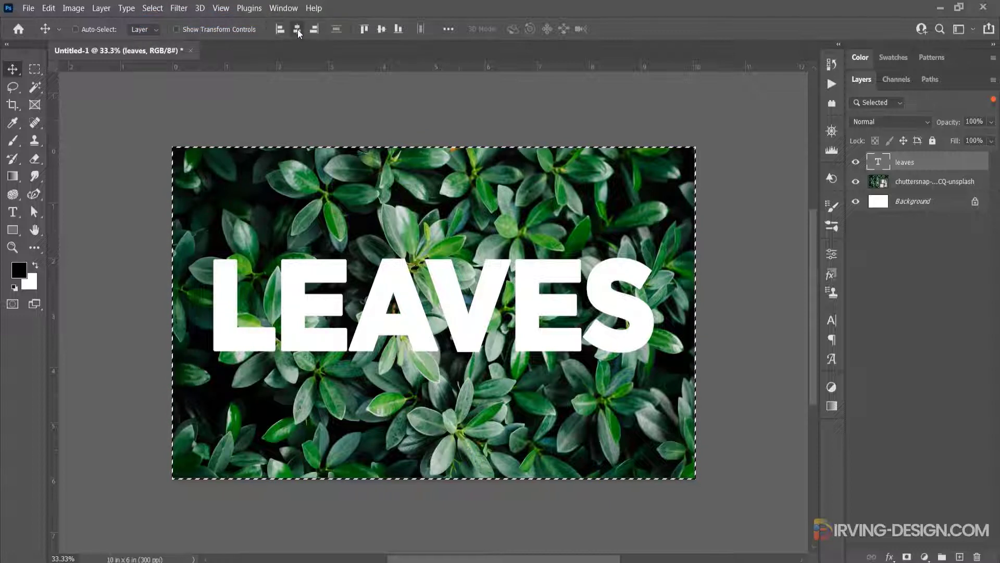
left_click(381, 29)
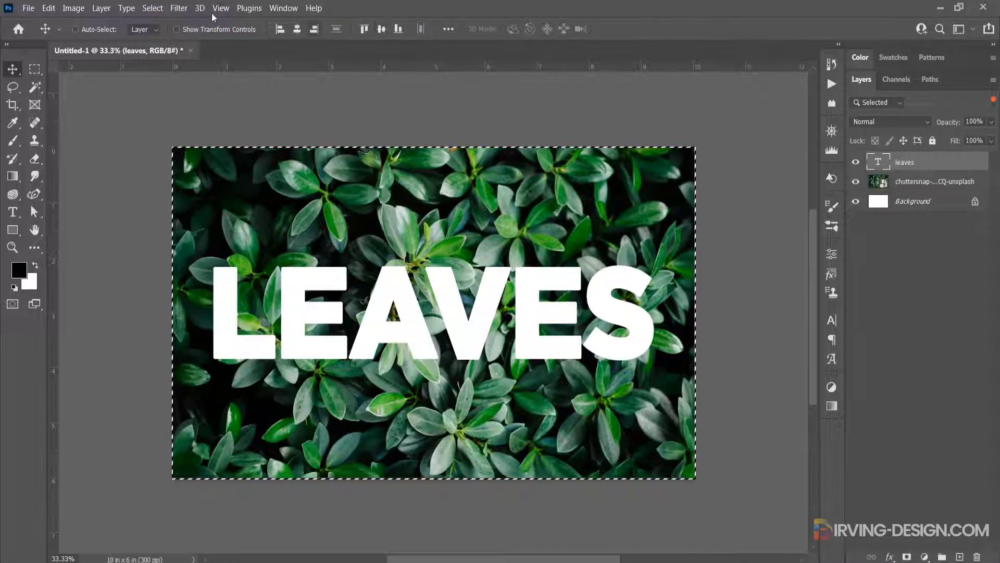
left_click(153, 8)
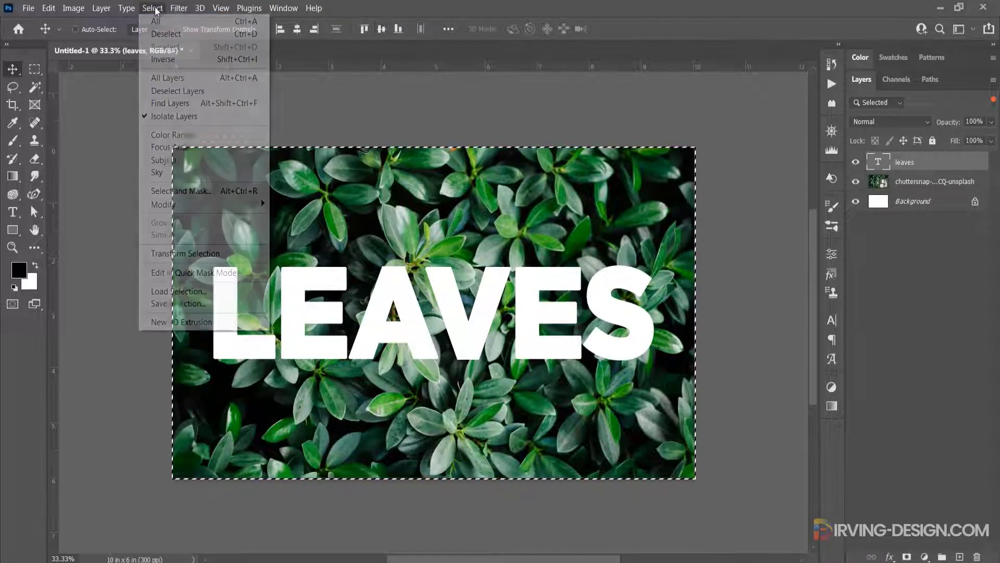
left_click(189, 35)
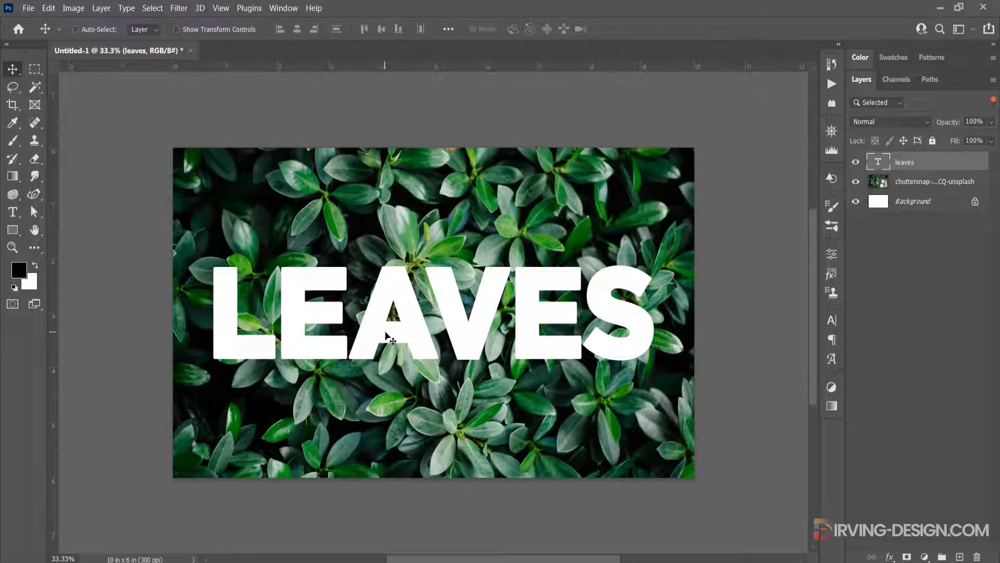
Step: Duplicate the foliage photo layer and mask the copy with the shape of the LEAVES text
left_click_drag(903, 188, 960, 556)
left_click(912, 203)
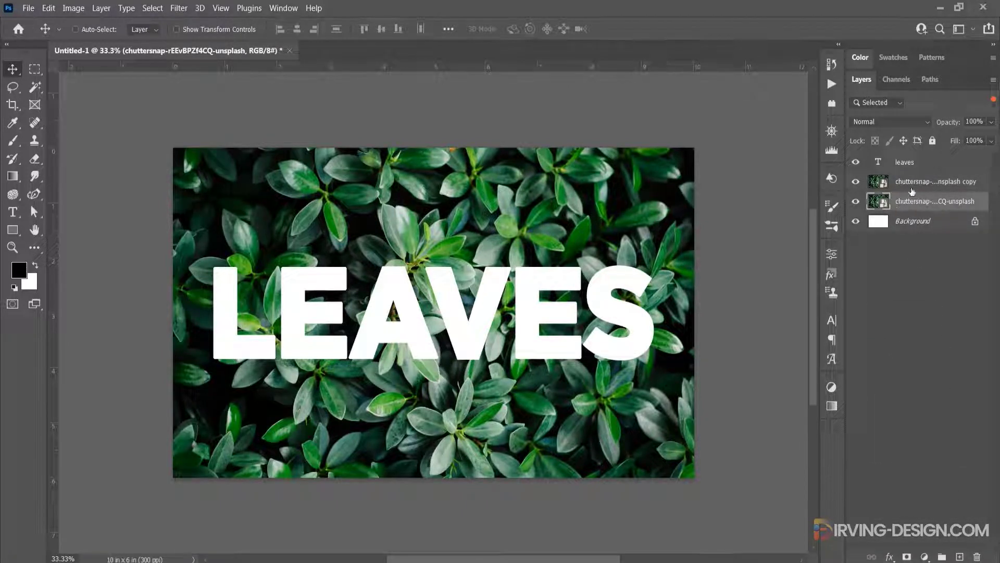
left_click(883, 163)
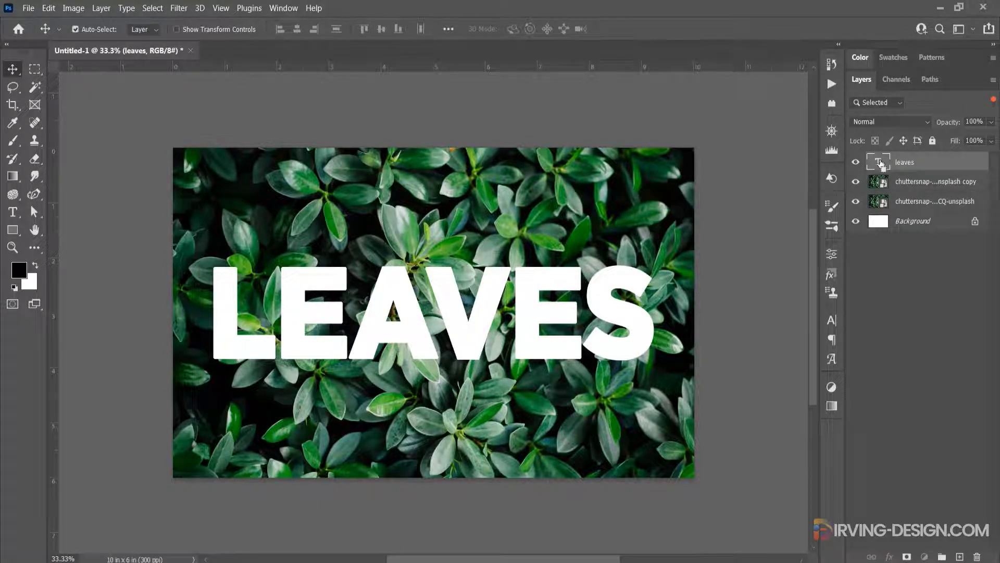
left_click(883, 164, "ctrl")
left_click(907, 182)
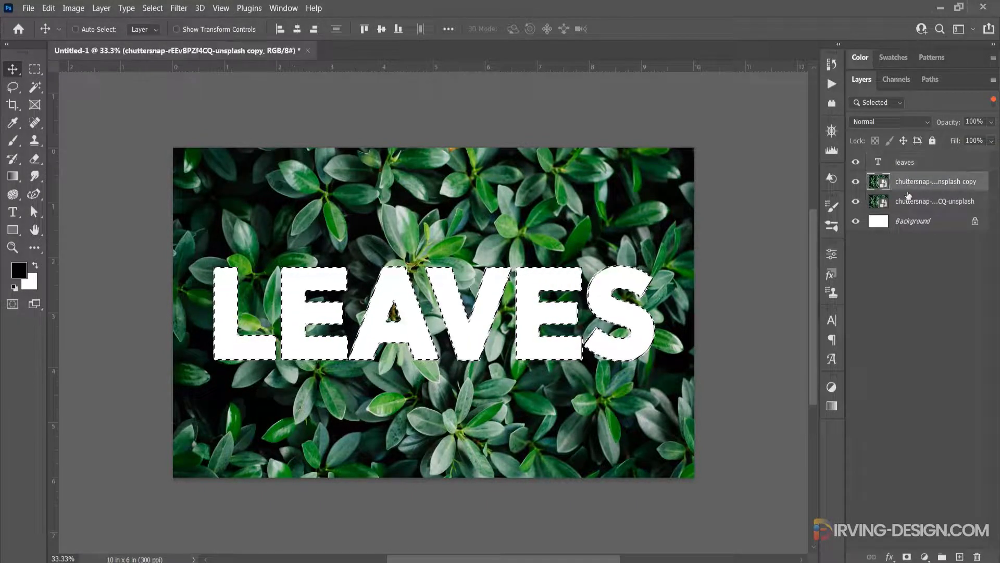
left_click(907, 556)
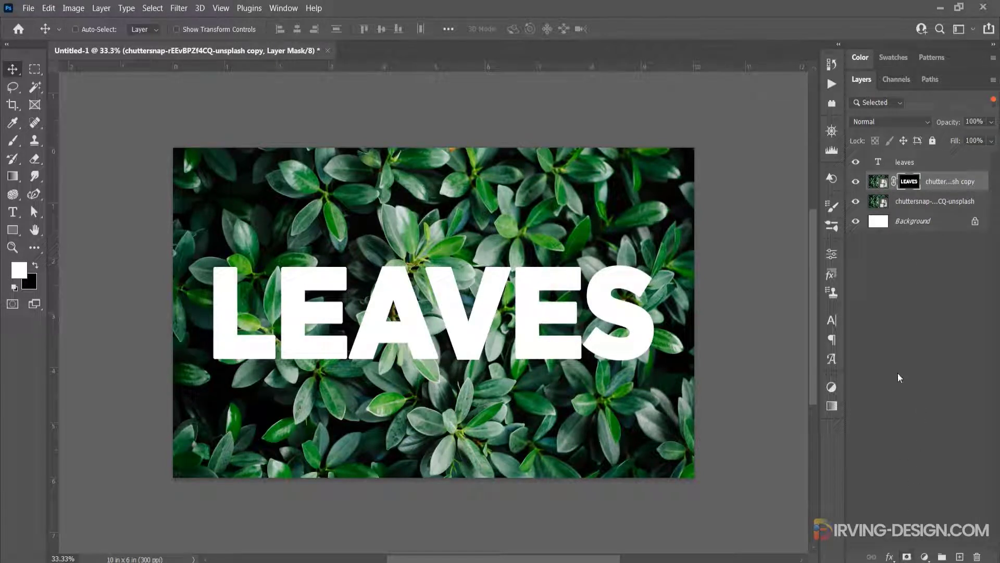
Step: Lower the original photo layer's fill to 45% and hide the leaves text layer
left_click(910, 202)
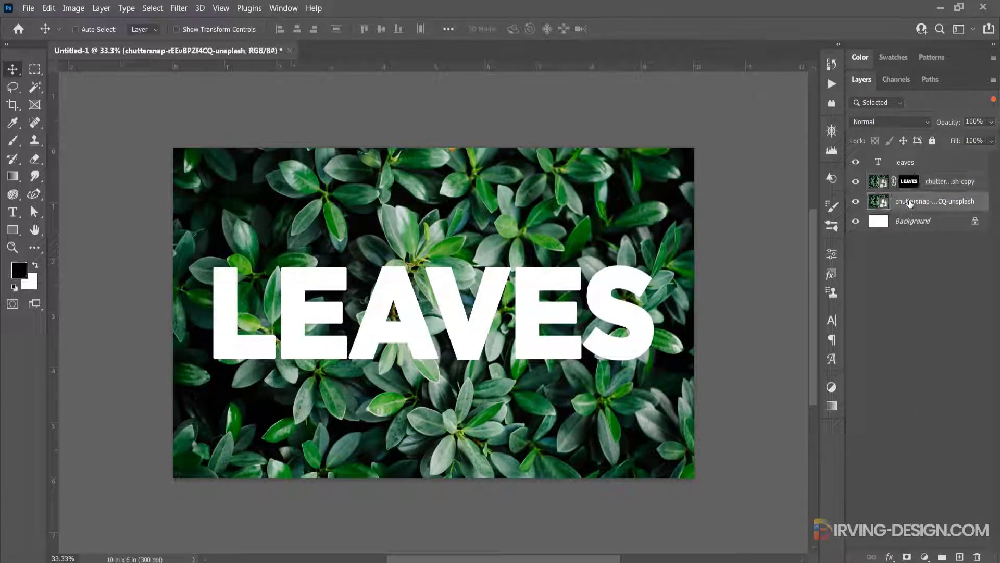
left_click(991, 141)
left_click_drag(988, 157, 957, 155)
left_click(856, 162)
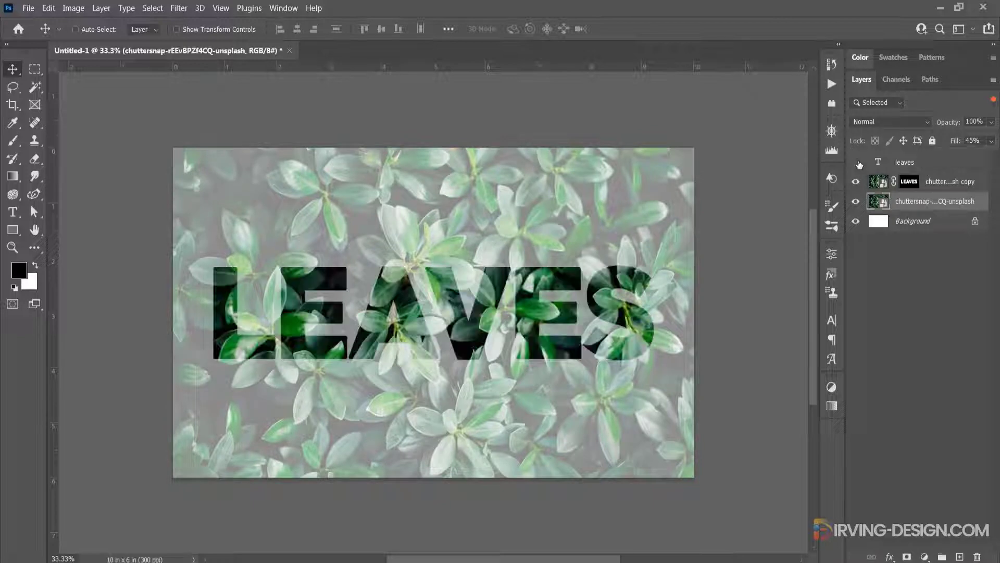
Step: Target the photo copy's layer mask and set up the Brush tool at 67 px with white as the foreground color
left_click(908, 184)
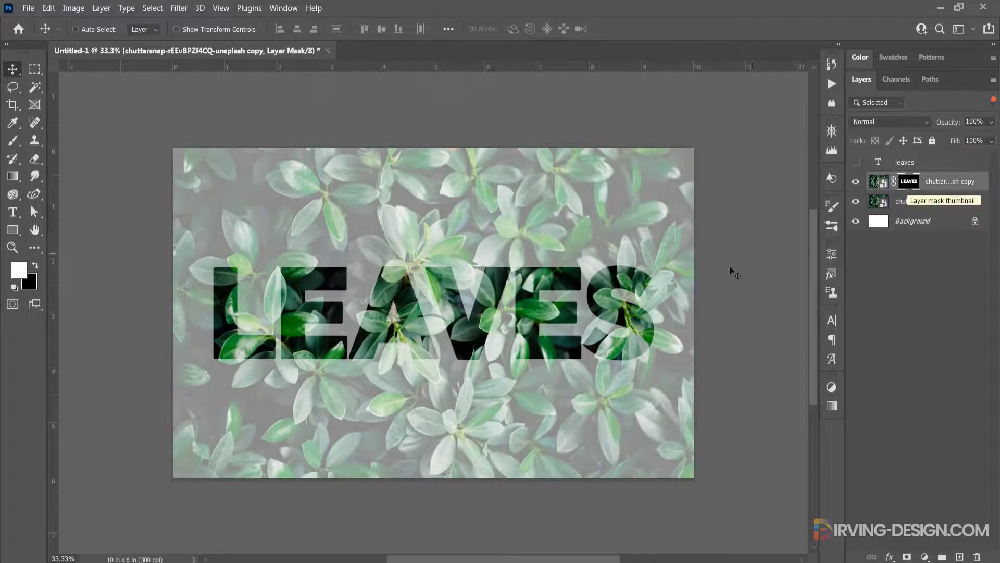
right_click(17, 140)
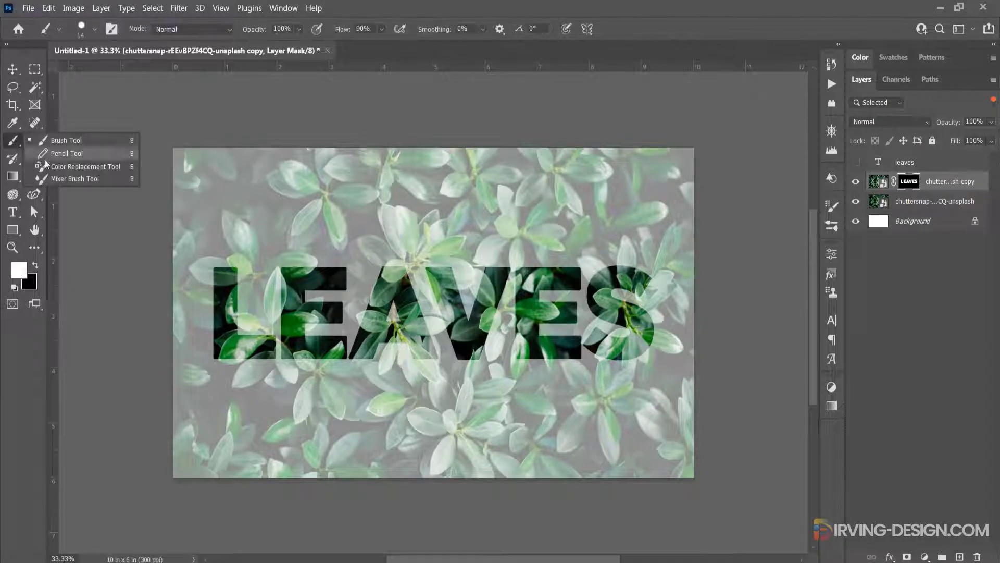
left_click(73, 139)
left_click_drag(235, 282, 240, 278)
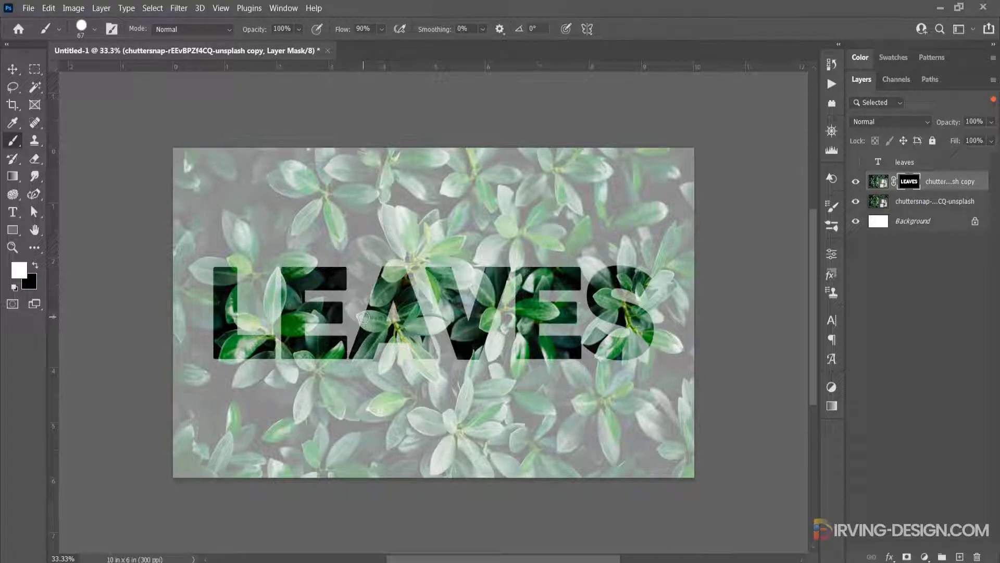
left_click(36, 266)
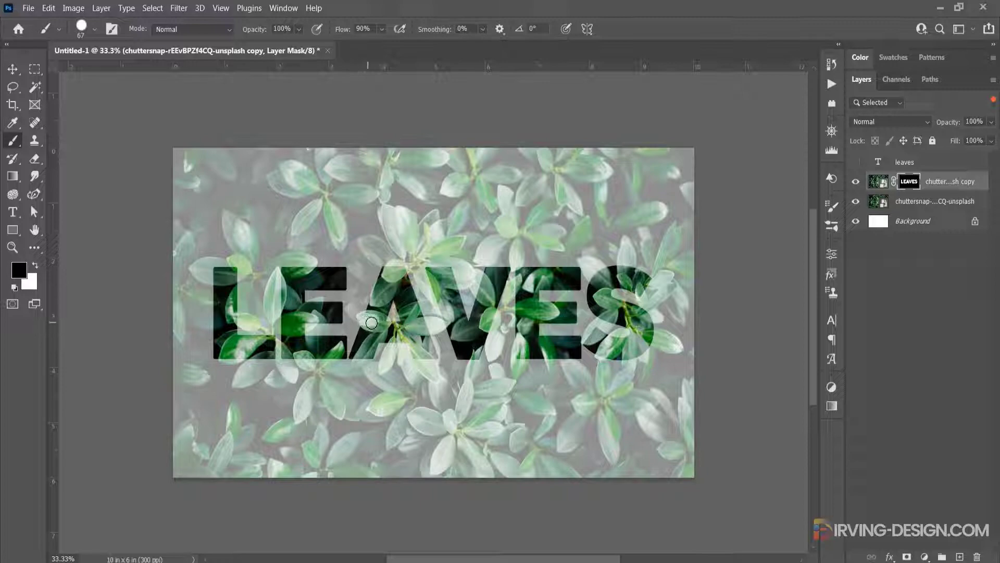
left_click(41, 267)
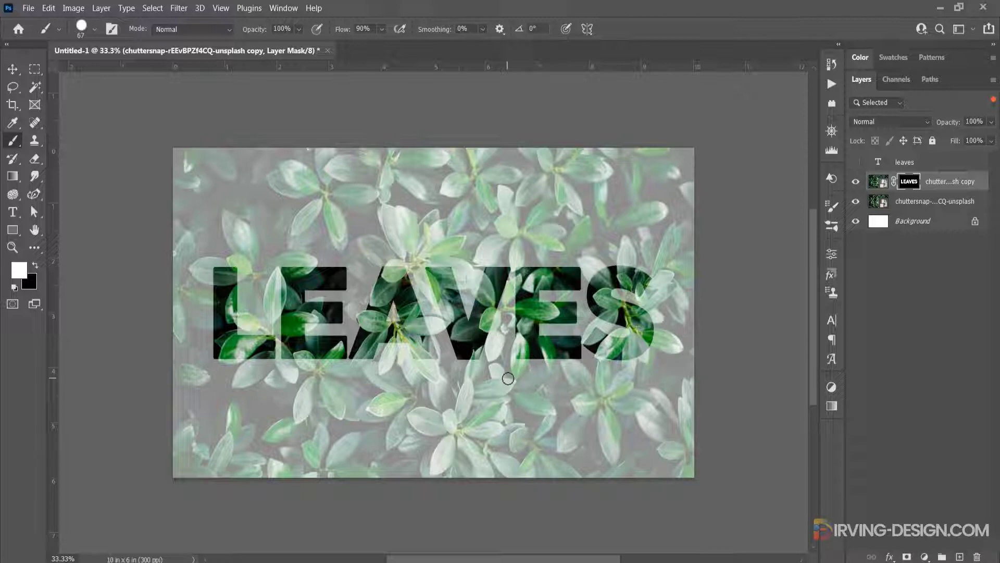
Step: Target the photo copy's image and trace the left part of the leaf tip below the letter L with a Pen tool path
key("ctrl+2")
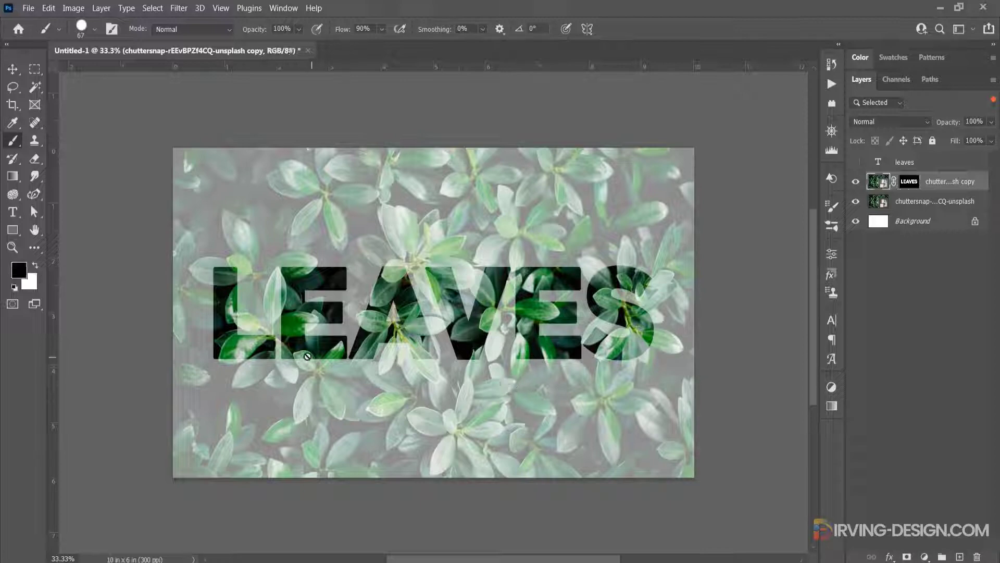
left_click(36, 200)
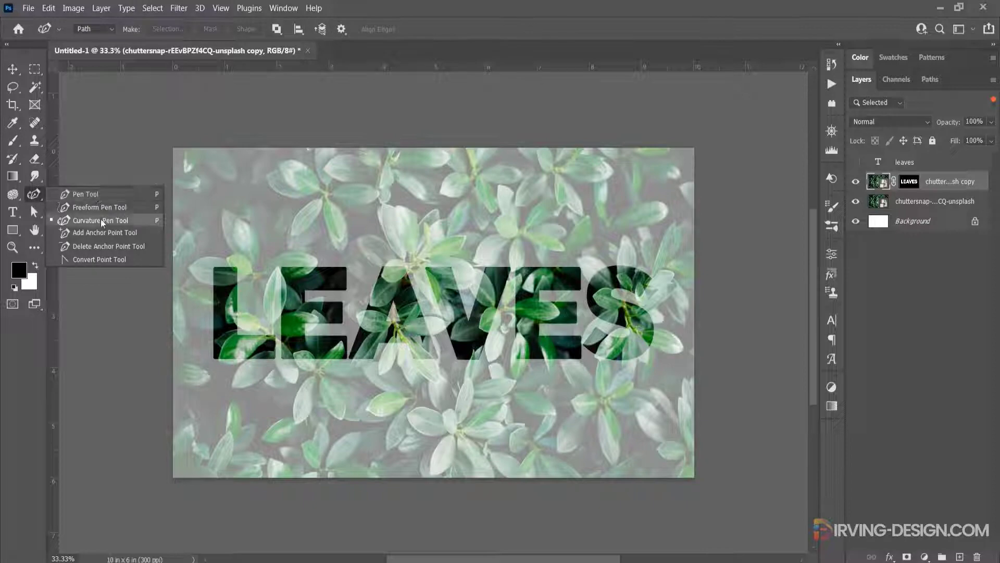
left_click(99, 196)
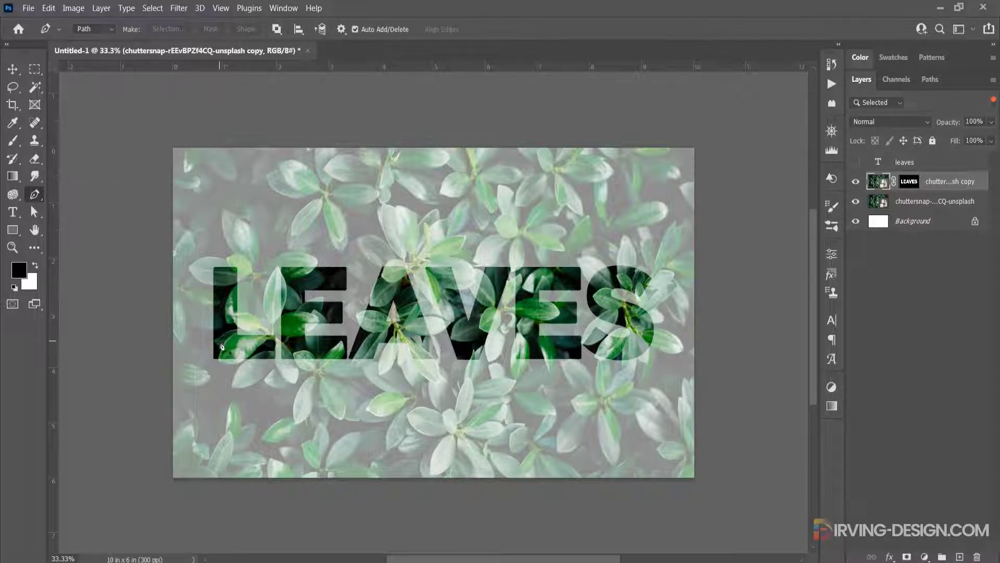
scroll(225, 359, "up", 6)
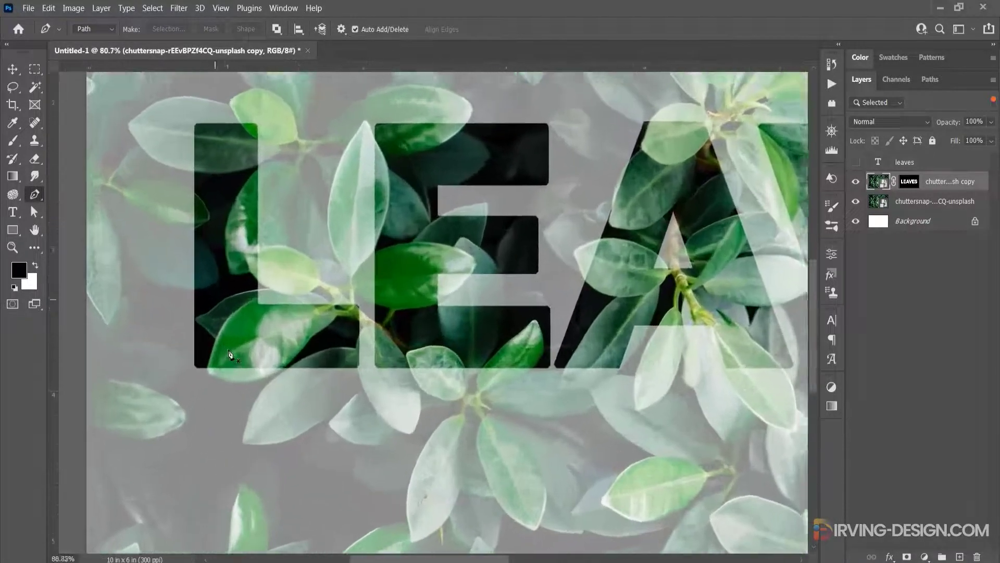
scroll(229, 354, "up", 4)
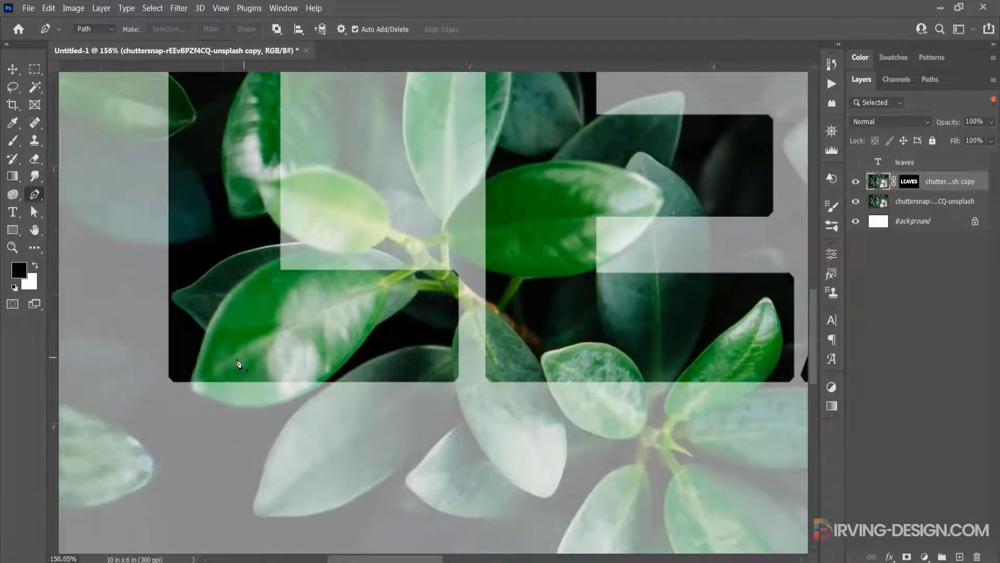
scroll(237, 363, "up", 2)
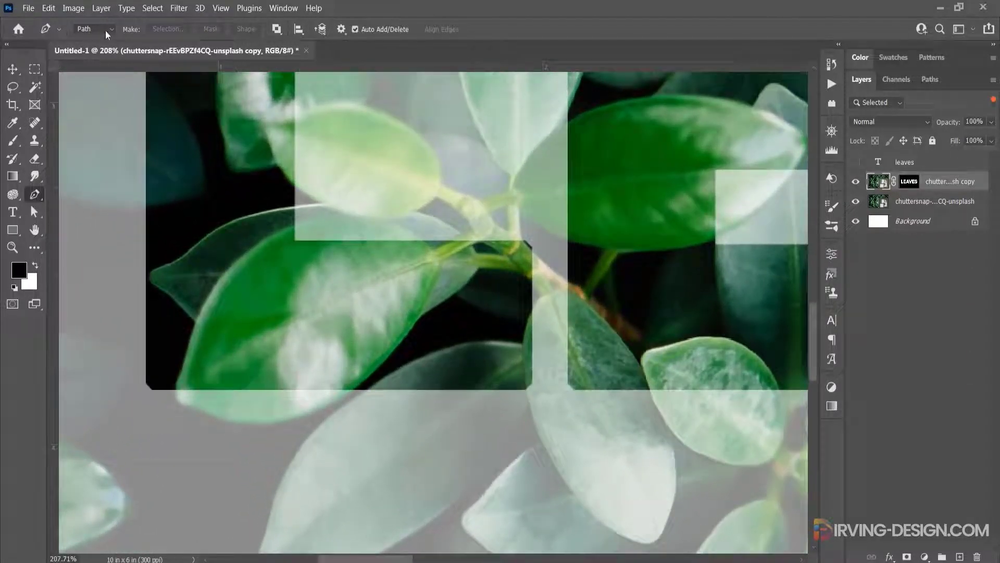
left_click(176, 385)
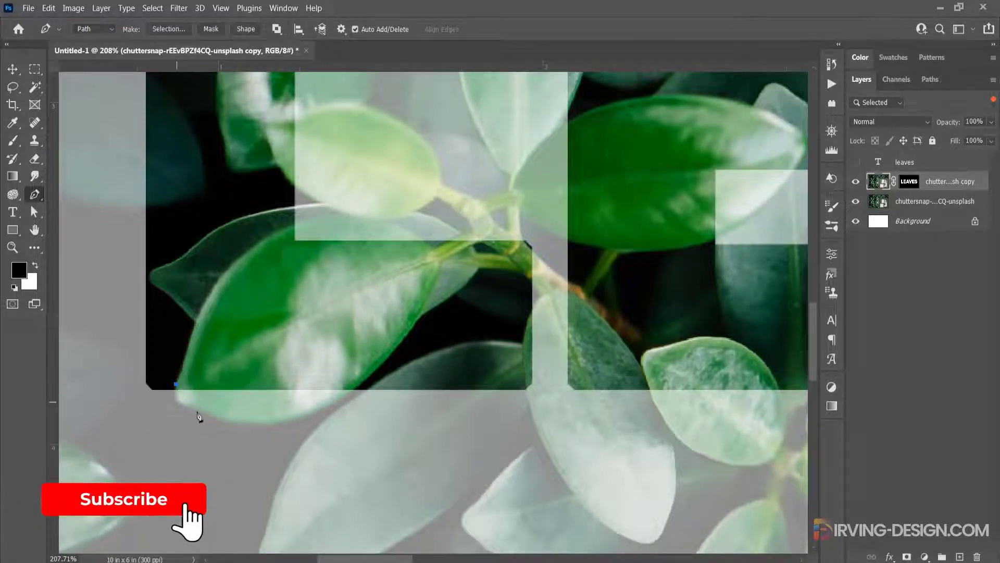
left_click(261, 423)
left_click(211, 400)
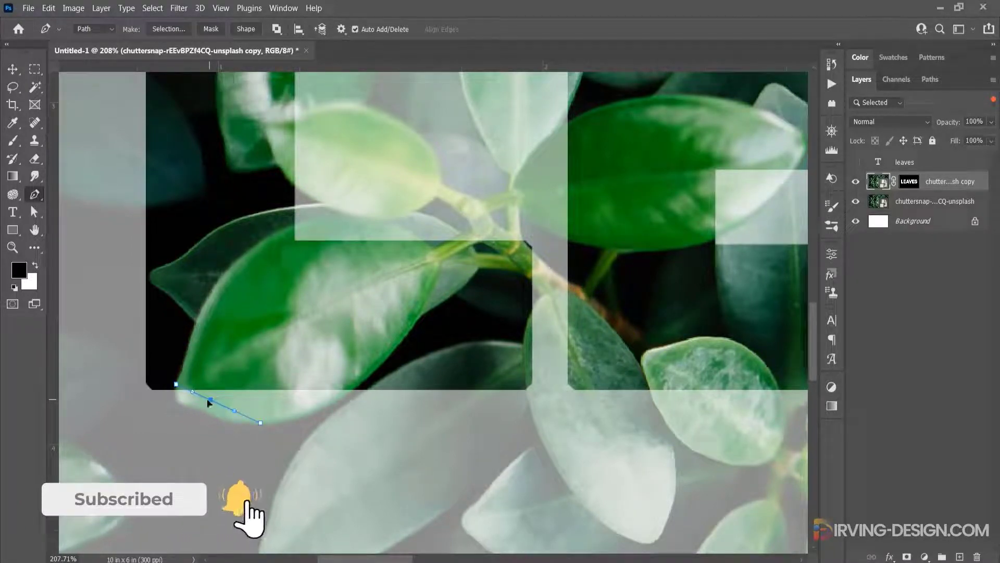
left_click_drag(211, 400, 179, 402)
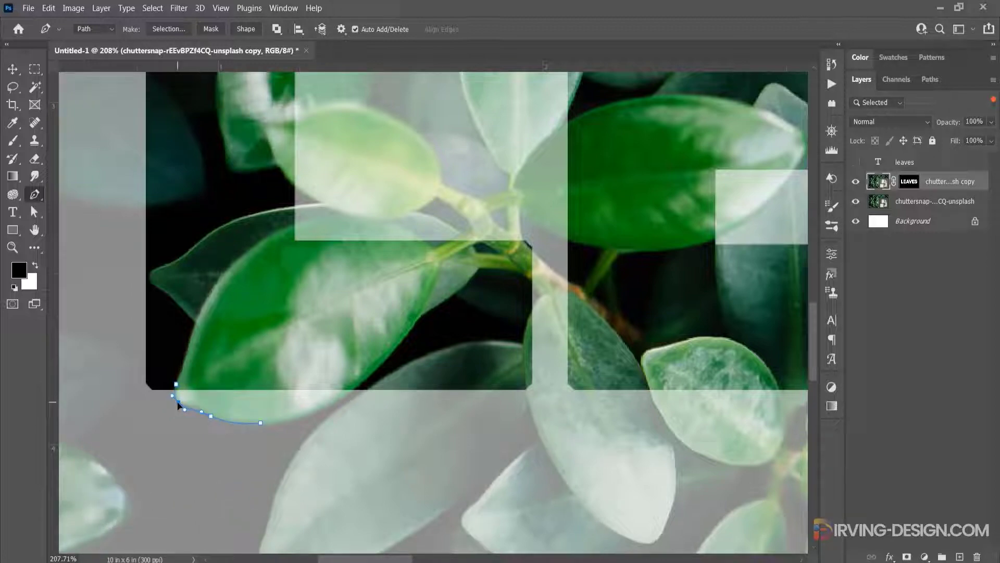
left_click_drag(191, 414, 193, 410)
Step: Continue the path along the leaf's lower right edge and close it through the leaf inside the letter L
left_click(260, 423)
left_click_drag(363, 385, 307, 417)
left_click(258, 423)
left_click(224, 358)
Step: Convert the leaf tip path into a new anti-aliased selection with a 0.5 px feather radius
right_click(197, 388)
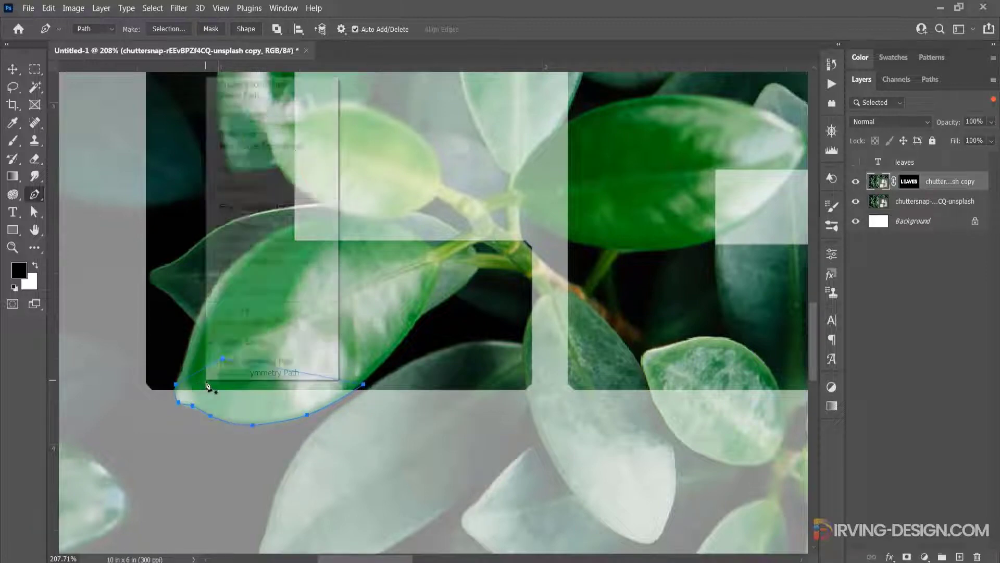
left_click(269, 135)
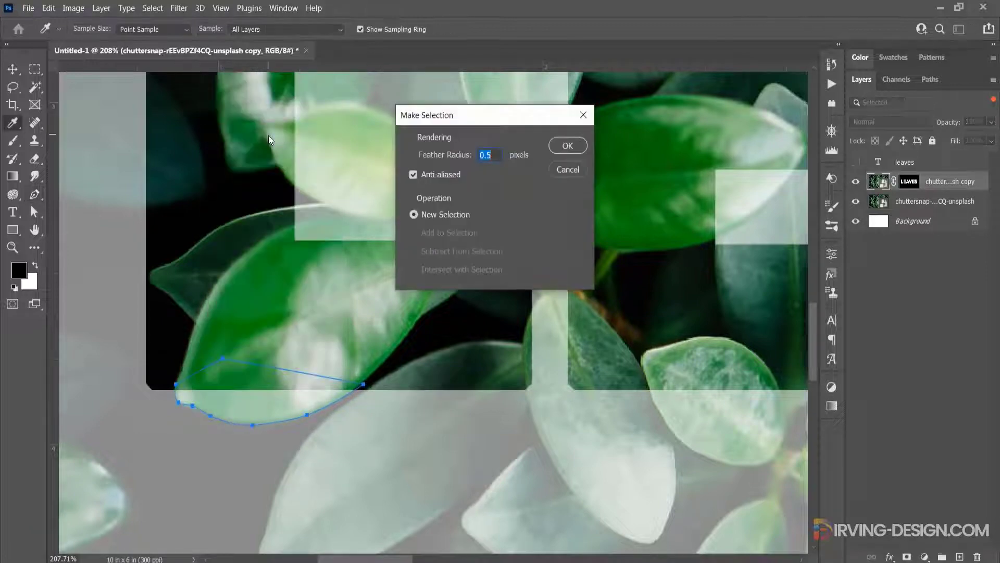
left_click(567, 146)
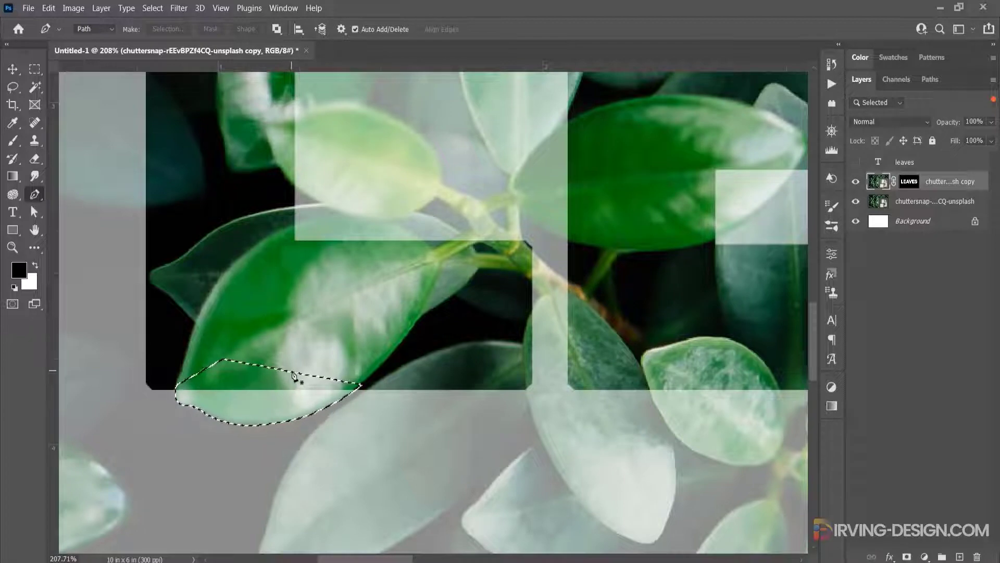
Step: Target the photo copy's layer mask and fill the selected leaf tip below the letter L with white
key("x")
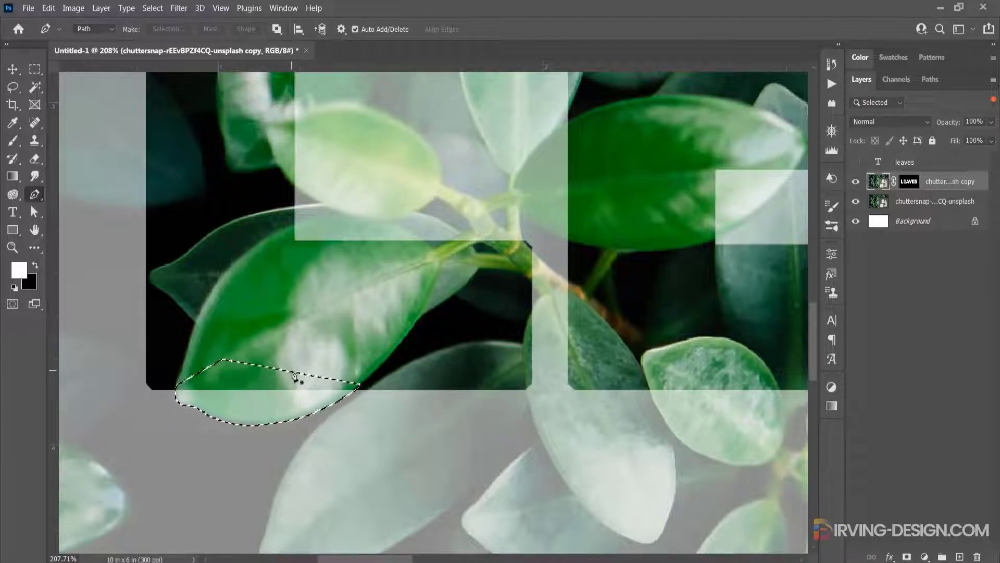
left_click(912, 181)
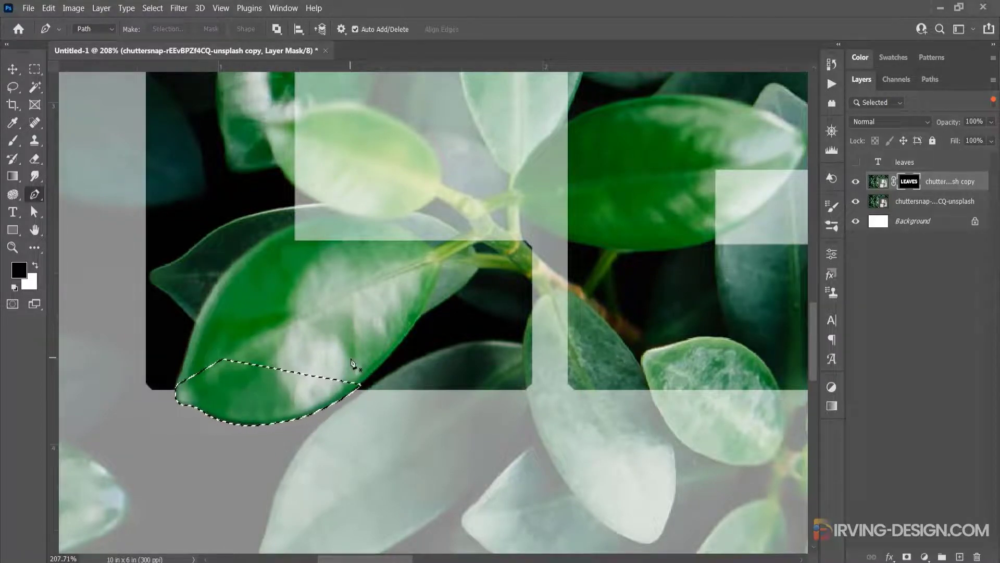
Step: Start a Pen tool path around the tip and upper left edge of the upright leaf between the letters L and E
left_click_drag(465, 342, 398, 407)
left_click_drag(488, 282, 466, 396)
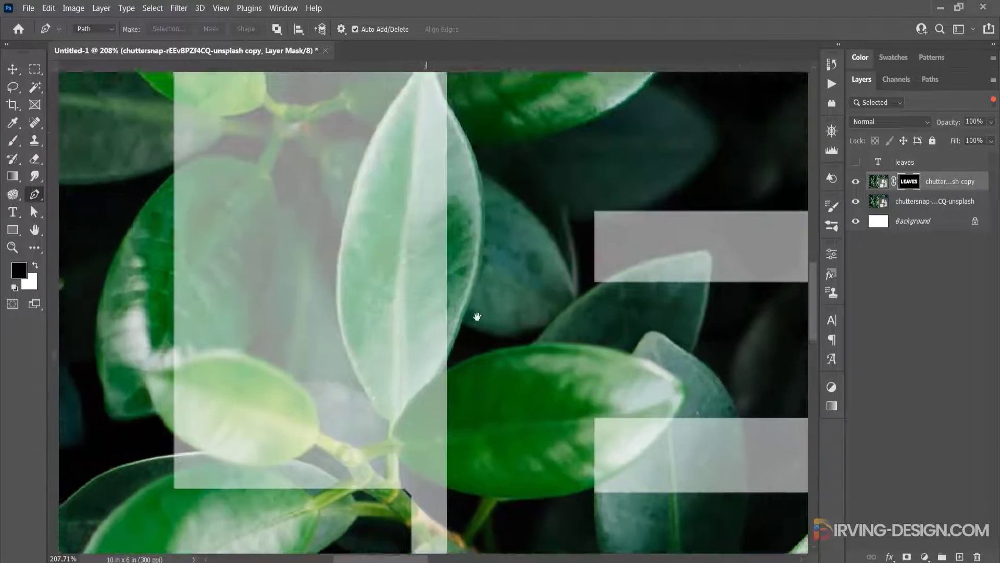
scroll(438, 166, "up", 2)
left_click(438, 175)
left_click(429, 154)
left_click(424, 138)
left_click(423, 131)
left_click(418, 122)
left_click(414, 117)
left_click(406, 119)
left_click(362, 183)
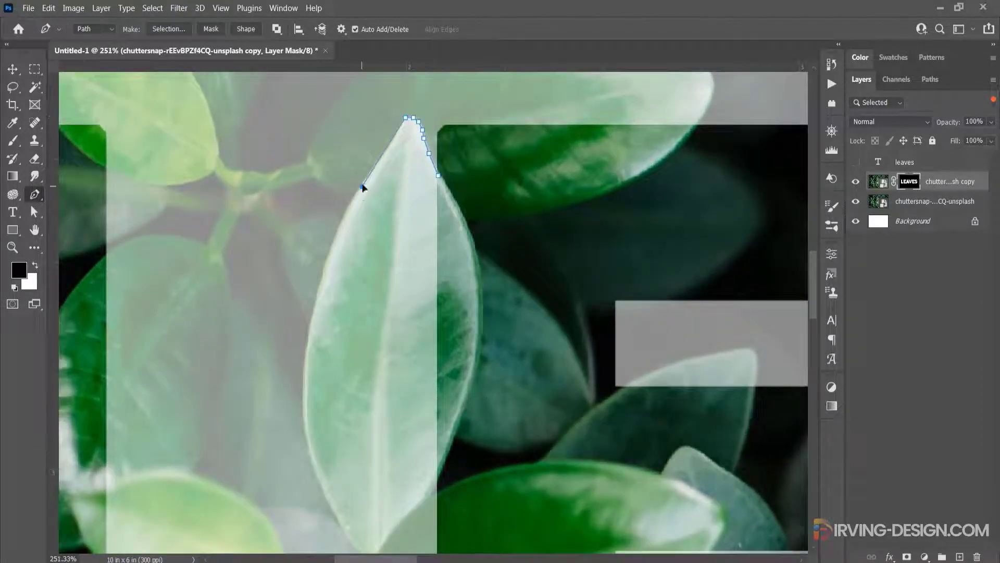
Step: Continue the path down the upright leaf's left edge and around its pointed base to the edge of the letter E
left_click(302, 395)
left_click_drag(333, 291, 318, 285)
left_click_drag(303, 394, 340, 254)
left_click(338, 256)
left_click(417, 337)
left_click_drag(359, 323, 347, 415)
scroll(377, 275, "down", 2)
left_click(425, 394)
left_click(402, 421)
left_click(441, 375)
scroll(441, 376, "up", 4)
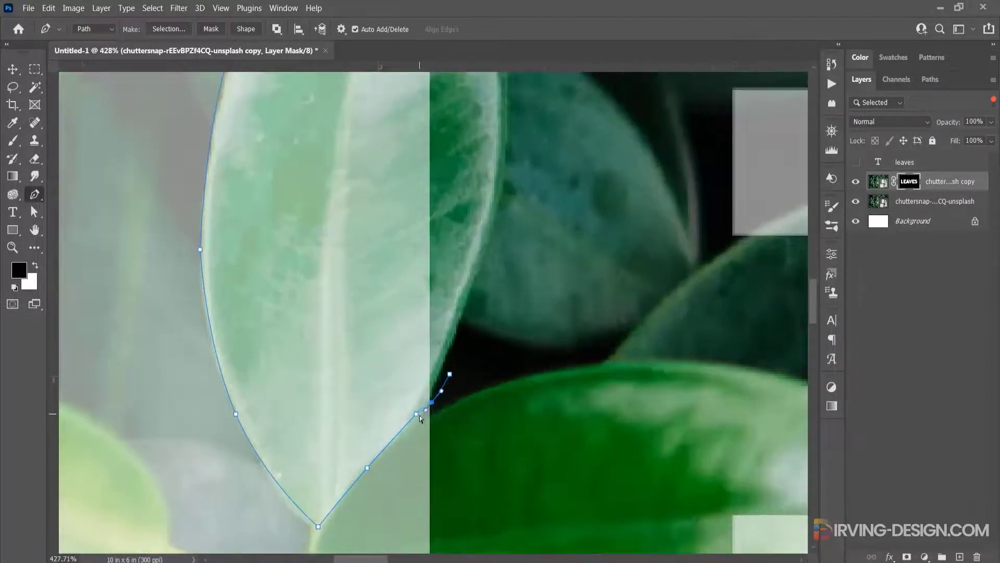
Step: Close the upright leaf's path through the dark area inside the letter E
left_click_drag(468, 140, 448, 481)
left_click(508, 356)
left_click(474, 255)
left_click(411, 212)
Step: Convert the upright leaf's path into a selection, fill it with white on the mask and deselect it
right_click(400, 258)
left_click(455, 315)
key("Return")
key("ctrl+BackSpace")
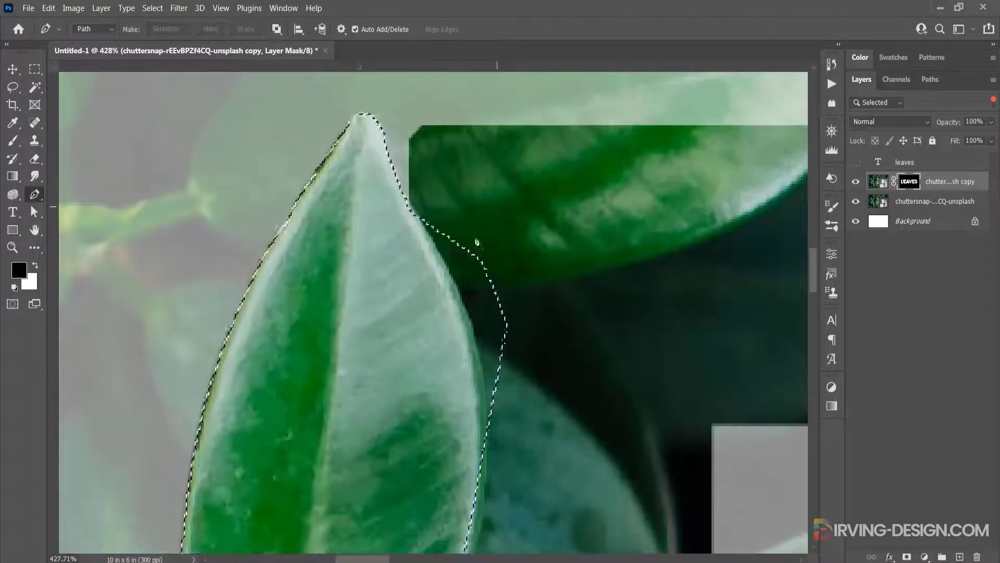
key("ctrl+d")
Step: Trace a closed Pen tool path around the lower part of the small round leaf beneath the first letter E
scroll(447, 270, "down", 8)
scroll(272, 271, "up", 3)
scroll(272, 272, "down", 3)
left_click_drag(396, 385, 270, 285)
scroll(417, 419, "up", 4)
left_click(415, 383)
left_click_drag(427, 447, 421, 416)
left_click(418, 449)
left_click(301, 435)
left_click_drag(344, 441, 324, 457)
left_click(266, 373)
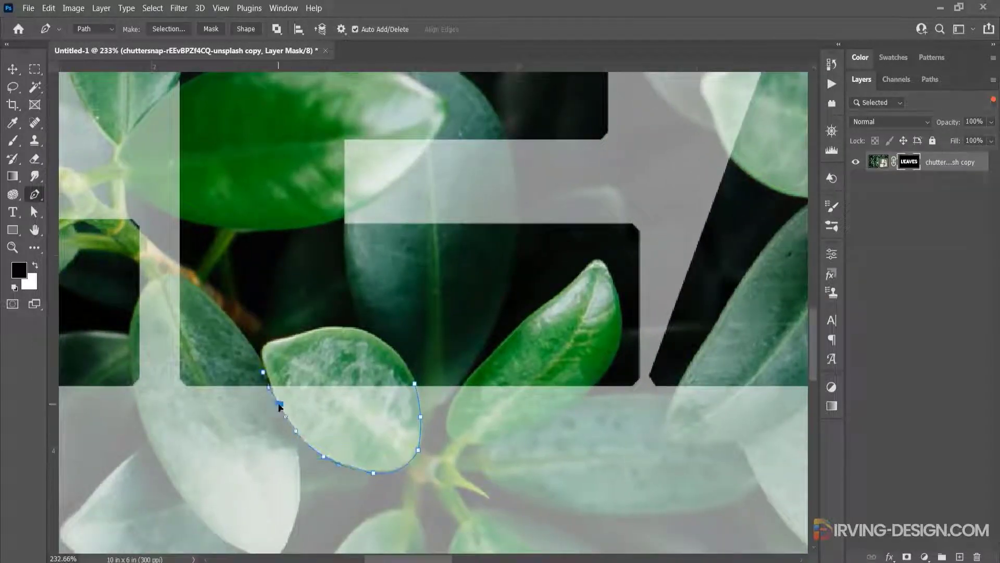
left_click(415, 383)
Step: Convert the round leaf's path into a selection, fill it with white on the mask and deselect it
right_click(368, 350)
left_click(409, 105)
key("Return")
key("ctrl+BackSpace")
key("ctrl+d")
Step: Reveal the leaf tip protruding from the lower left side of the letter A, painting white on the mask with a 13 px brush
scroll(586, 181, "up", 6)
scroll(587, 185, "up", 3)
key("b")
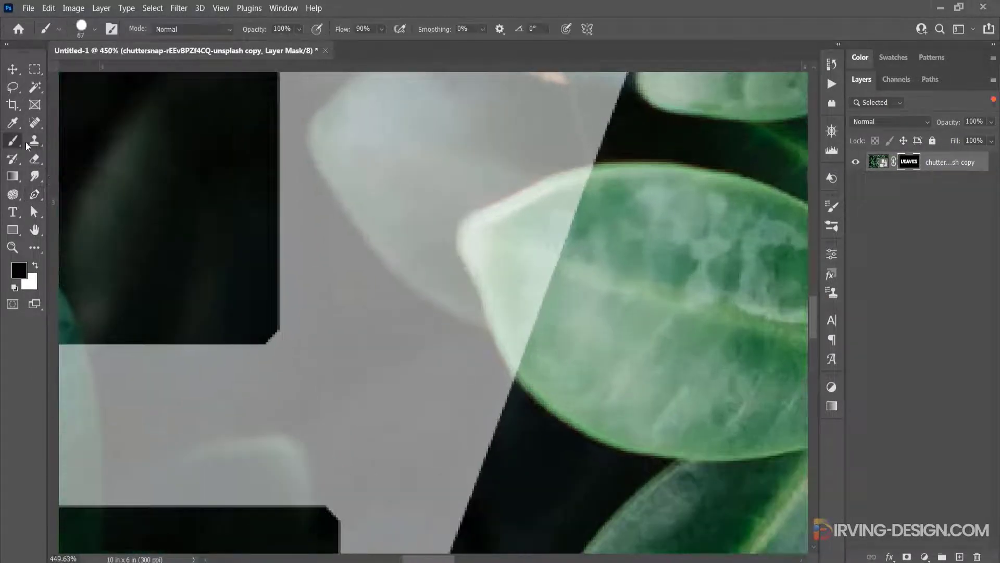
key("x")
mouse_move(580, 186)
left_mouse_down()
mouse_move(489, 224)
mouse_move(536, 353)
mouse_move(543, 333)
mouse_move(228, 322)
left_mouse_up()
scroll(613, 320, "down", 5)
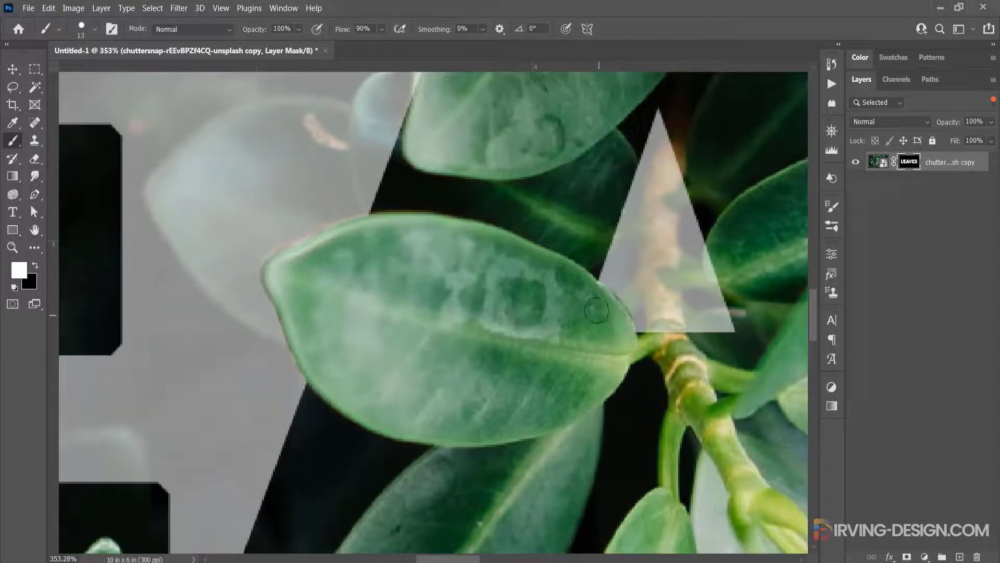
Step: Paint white on the mask to reveal the left edge of the dark leaf on the upper left side of the letter A
key("x")
scroll(607, 271, "down", 5)
scroll(548, 221, "up", 8)
key("x")
mouse_move(548, 221)
left_mouse_down()
mouse_move(497, 346)
mouse_move(535, 237)
mouse_move(500, 312)
left_mouse_up()
scroll(506, 336, "up", 1)
scroll(541, 344, "down", 2)
scroll(521, 336, "up", 3)
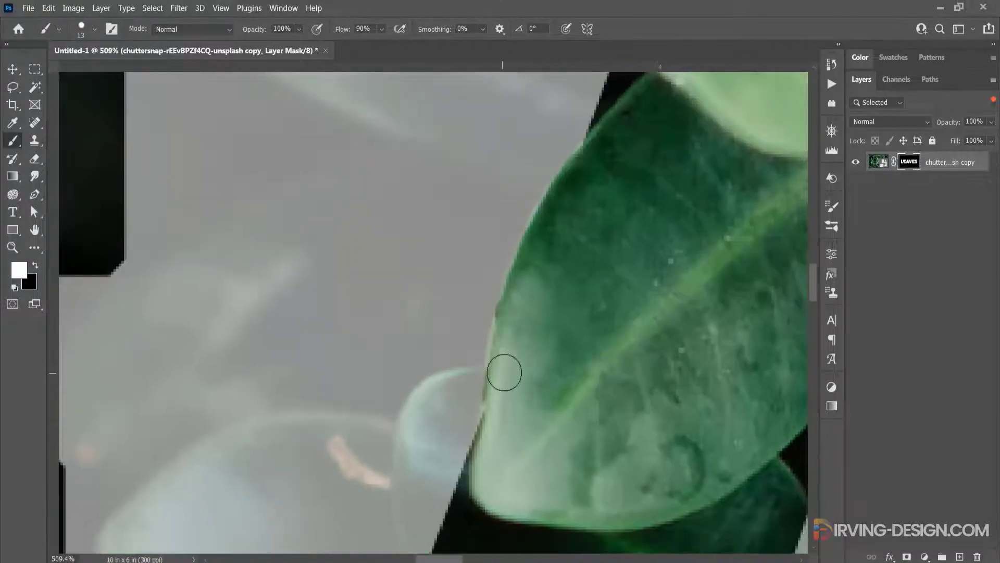
left_click_drag(504, 373, 503, 343)
Step: Reveal the round leaf covering the top left corner of the letter A by painting white on the mask
scroll(500, 339, "down", 6)
scroll(664, 210, "up", 3)
mouse_move(665, 210)
left_mouse_down()
mouse_move(578, 308)
mouse_move(569, 258)
left_mouse_up()
scroll(547, 288, "up", 5)
mouse_move(542, 292)
left_mouse_down()
mouse_move(521, 312)
mouse_move(540, 346)
left_mouse_up()
mouse_move(580, 259)
left_mouse_down()
mouse_move(503, 217)
mouse_move(246, 326)
mouse_move(392, 264)
mouse_move(363, 218)
left_mouse_up()
Step: Reveal the bright green leaf and the narrow leaf beside it between the tops of A and V by painting white on the mask
scroll(333, 196, "down", 6)
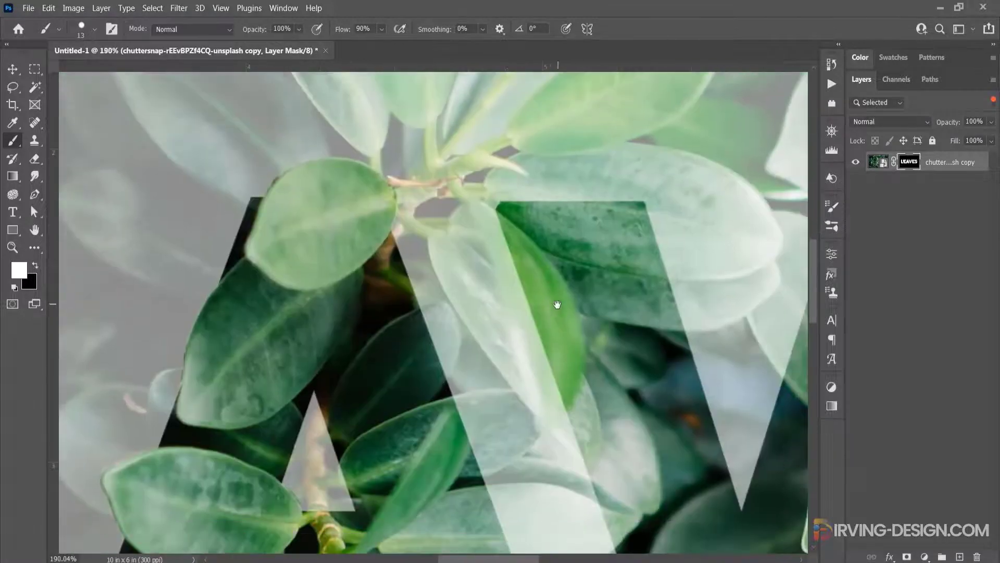
scroll(511, 230, "up", 3)
left_click_drag(484, 216, 539, 381)
left_click_drag(540, 381, 517, 232)
left_click_drag(624, 432, 560, 306)
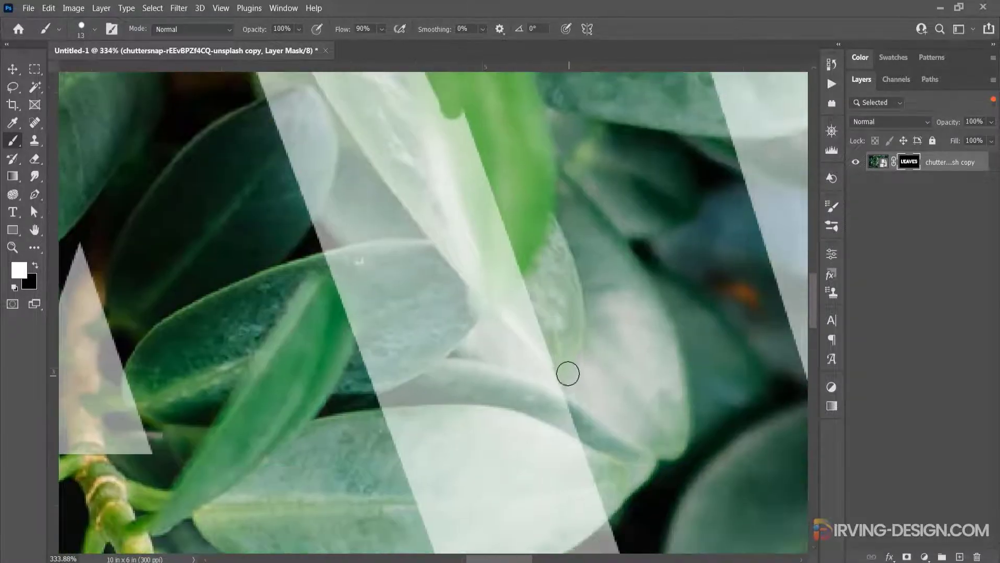
mouse_move(565, 374)
left_mouse_down()
mouse_move(432, 217)
mouse_move(453, 169)
left_mouse_up()
mouse_move(454, 109)
left_mouse_down()
mouse_move(529, 302)
mouse_move(471, 371)
mouse_move(504, 386)
mouse_move(472, 261)
mouse_move(440, 279)
mouse_move(461, 362)
mouse_move(401, 193)
left_mouse_up()
scroll(440, 280, "up", 3)
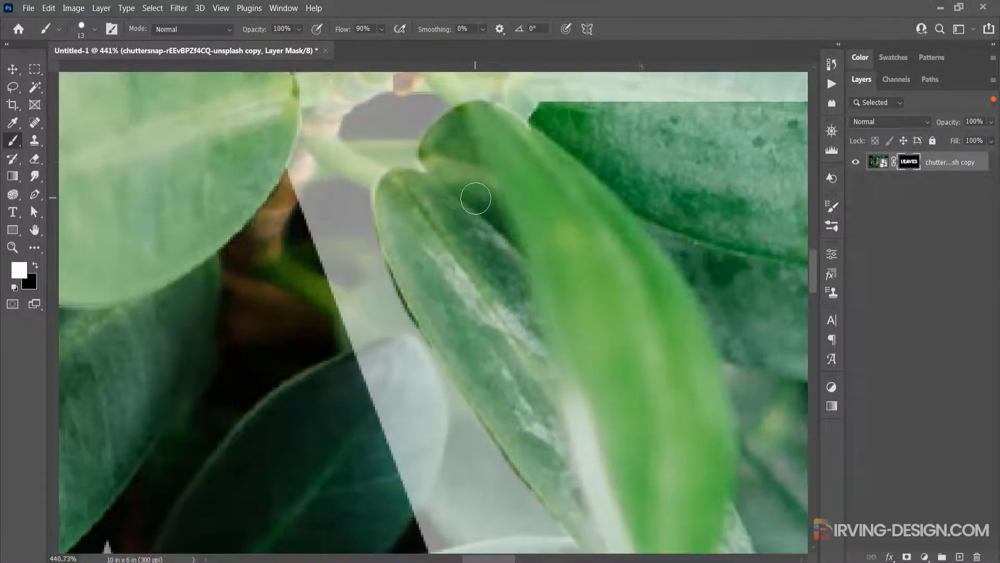
Step: Paint white on the mask to reveal the hidden parts of the large glossy leaf crossing the first letter E
scroll(500, 211, "down", 12)
left_click_drag(708, 435, 538, 317)
scroll(667, 275, "up", 6)
mouse_move(571, 187)
left_mouse_down()
mouse_move(602, 266)
mouse_move(521, 331)
mouse_move(556, 291)
mouse_move(579, 230)
left_mouse_up()
scroll(578, 233, "down", 6)
left_click_drag(554, 299, 599, 348)
scroll(124, 294, "up", 5)
left_click_drag(124, 294, 347, 328)
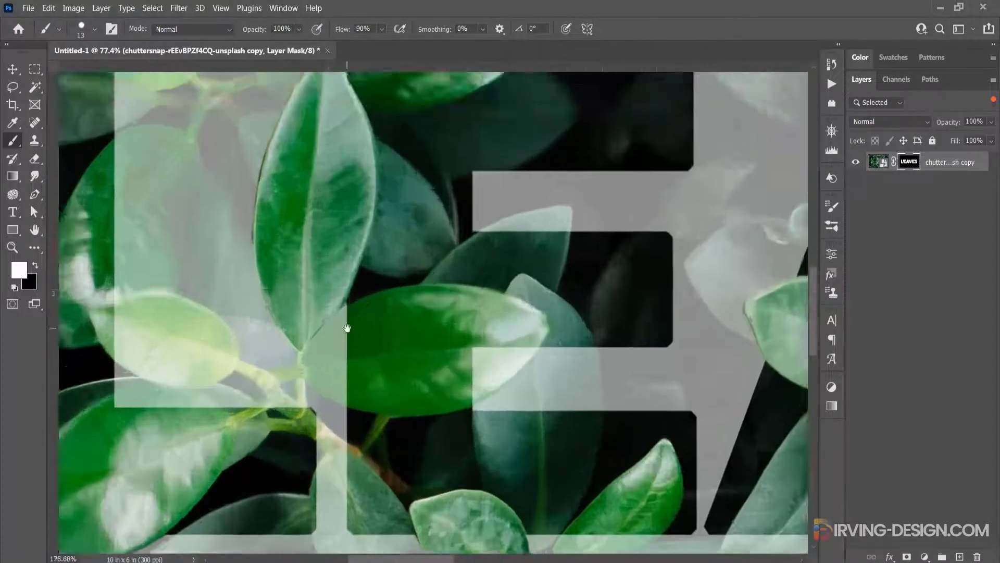
mouse_move(361, 417)
left_mouse_down()
mouse_move(335, 402)
mouse_move(306, 317)
mouse_move(345, 342)
left_mouse_up()
key("h")
mouse_move(393, 324)
left_mouse_down()
mouse_move(402, 314)
mouse_move(467, 356)
mouse_move(542, 293)
mouse_move(452, 298)
left_mouse_up()
Step: Reveal the dark leaf tip that reaches into the upper gap of the first letter E
mouse_move(389, 112)
left_mouse_down()
mouse_move(458, 308)
mouse_move(404, 362)
left_mouse_up()
mouse_move(488, 312)
left_mouse_down()
mouse_move(629, 277)
mouse_move(529, 296)
mouse_move(612, 277)
mouse_move(653, 293)
mouse_move(650, 315)
left_mouse_up()
key("x")
key("x")
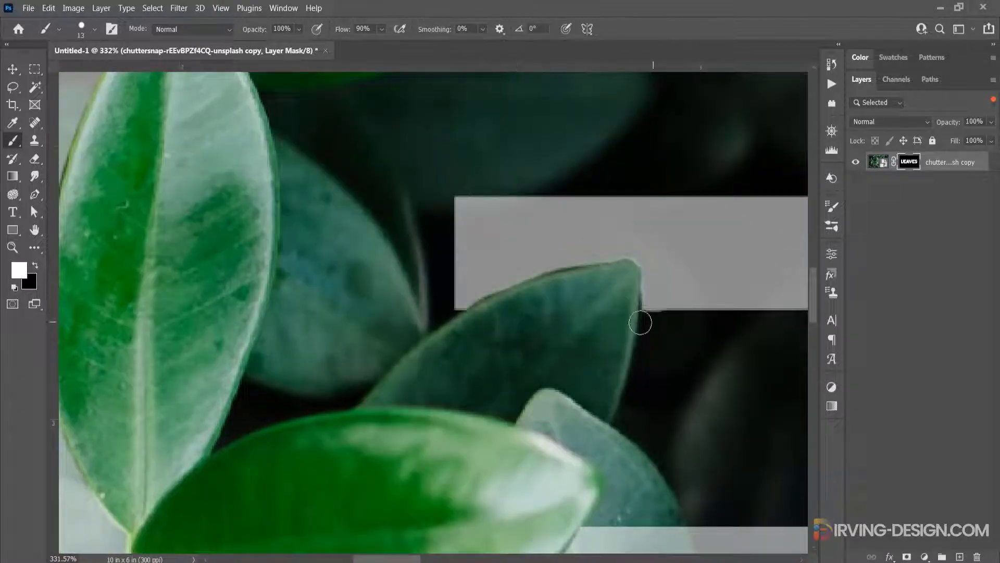
Step: Outline the dark leaf extending right of the L's stem in white on the mask with an 11 px brush
scroll(643, 324, "down", 4)
scroll(286, 261, "up", 3)
left_click_drag(274, 272, 285, 302)
left_click_drag(285, 239, 306, 222)
scroll(346, 312, "up", 1)
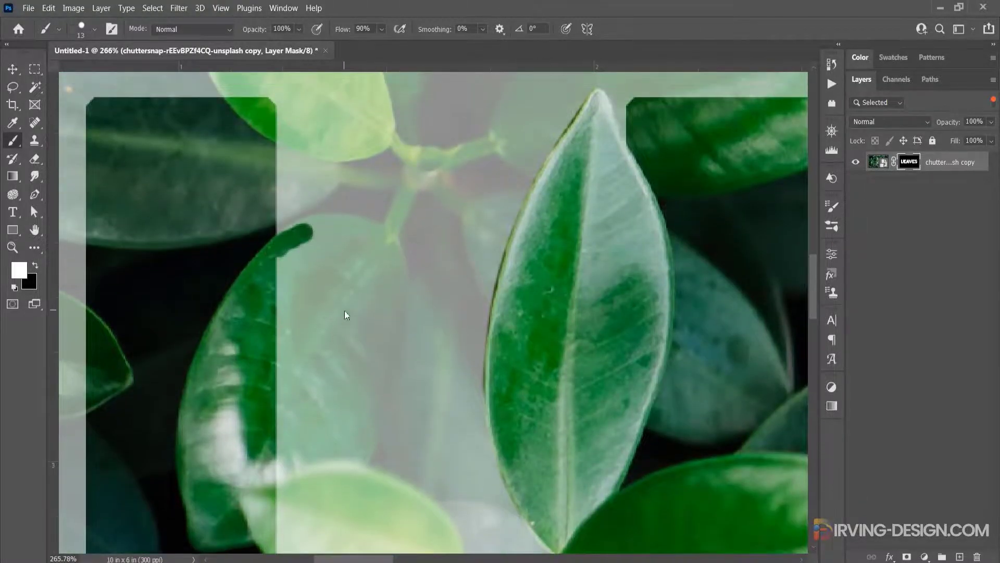
scroll(286, 262, "up", 3)
key("bracketleft")
mouse_move(302, 305)
left_mouse_down()
mouse_move(296, 261)
mouse_move(358, 234)
mouse_move(465, 360)
left_mouse_up()
left_click_drag(466, 361, 449, 171)
Step: Enlarge the brush to 21 px and fill in the interior of the dark leaf beside the L's stem
left_click_drag(398, 413, 444, 290)
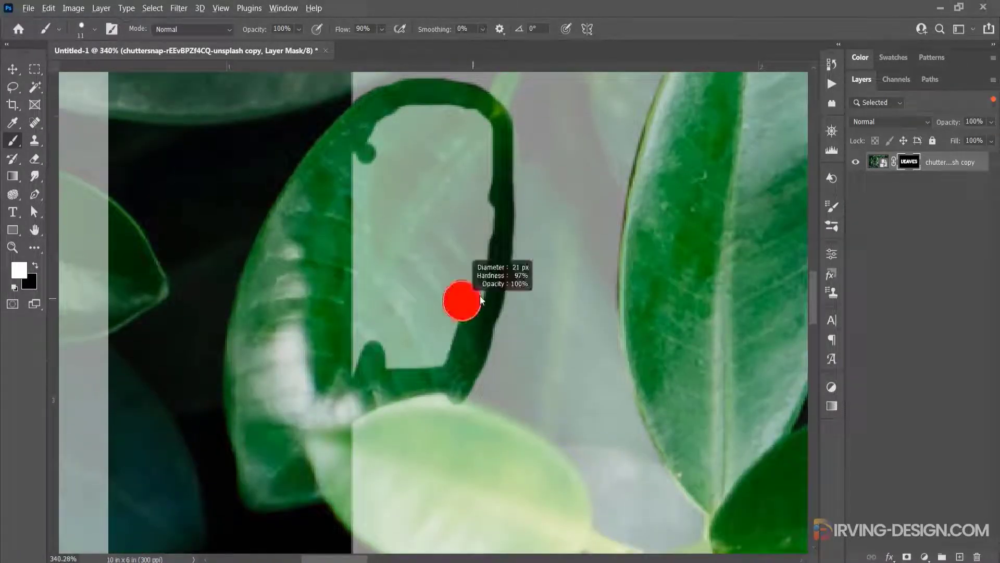
mouse_move(459, 299)
left_mouse_down()
mouse_move(425, 322)
mouse_move(413, 218)
left_mouse_up()
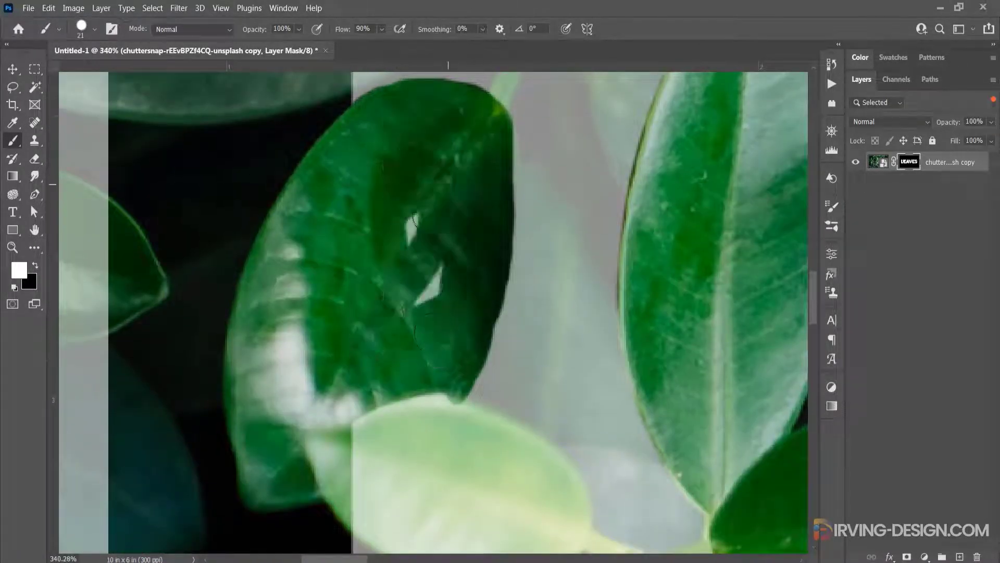
left_click_drag(496, 167, 500, 130)
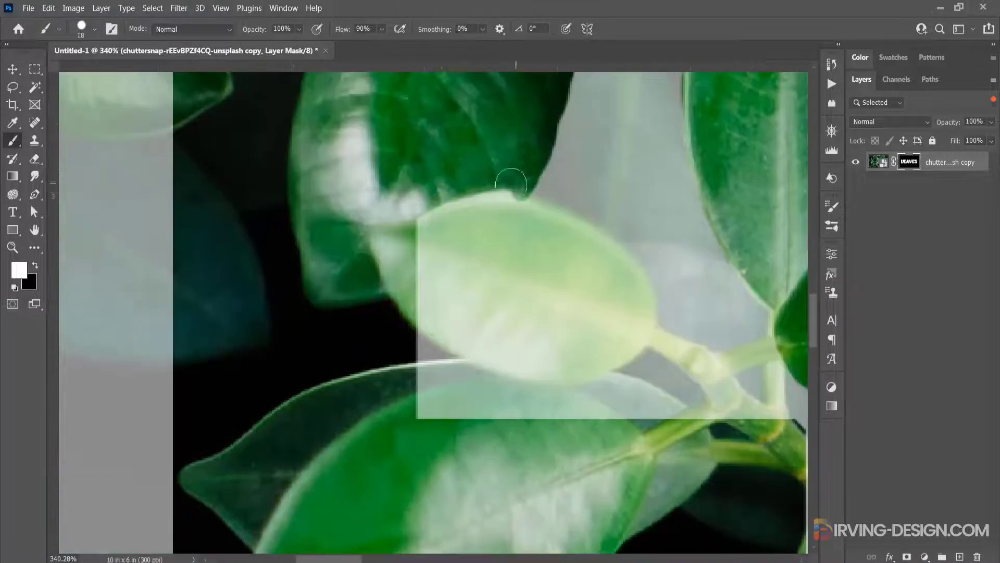
Step: Reveal the small light green leaf at the L's inner corner with a 13 px brush
right_click(600, 263, "alt")
mouse_move(600, 263)
left_mouse_down()
mouse_move(429, 274)
mouse_move(586, 250)
mouse_move(580, 286)
left_mouse_up()
mouse_move(433, 323)
left_mouse_down()
mouse_move(638, 291)
mouse_move(578, 333)
left_mouse_up()
scroll(585, 276, "down", 3)
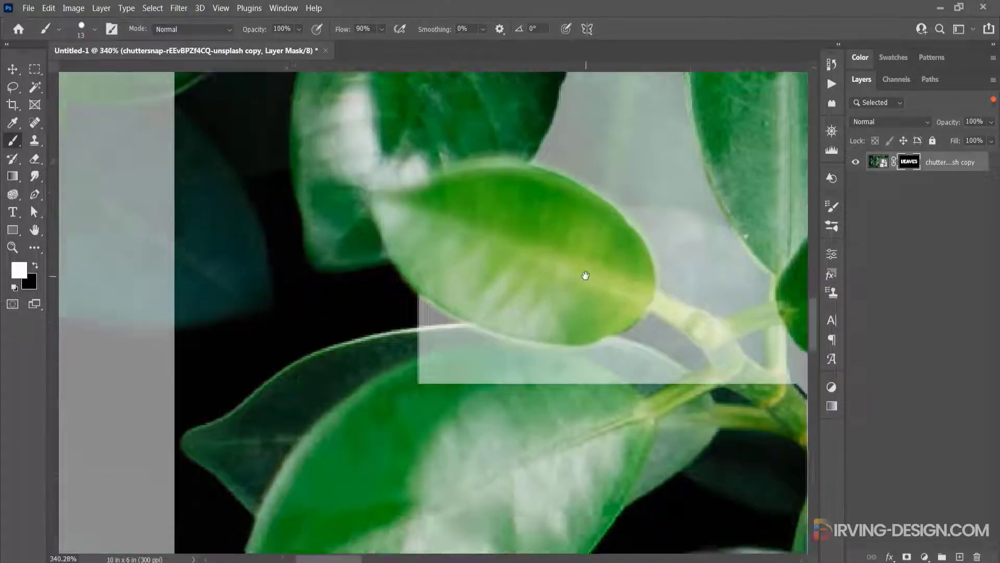
Step: Paint white on the mask to reveal the upper parts of the large leaf above the L's foot
scroll(585, 354, "up", 3)
scroll(582, 312, "down", 5)
scroll(591, 256, "up", 4)
mouse_move(611, 277)
left_mouse_down()
mouse_move(564, 305)
mouse_move(372, 239)
mouse_move(360, 261)
left_mouse_up()
scroll(462, 270, "down", 4)
left_click_drag(479, 198, 485, 379)
left_click_drag(730, 395, 304, 371)
Step: Reveal the narrow leaf hanging below the crossbar of the letter A by painting white on the mask
scroll(304, 370, "down", 3)
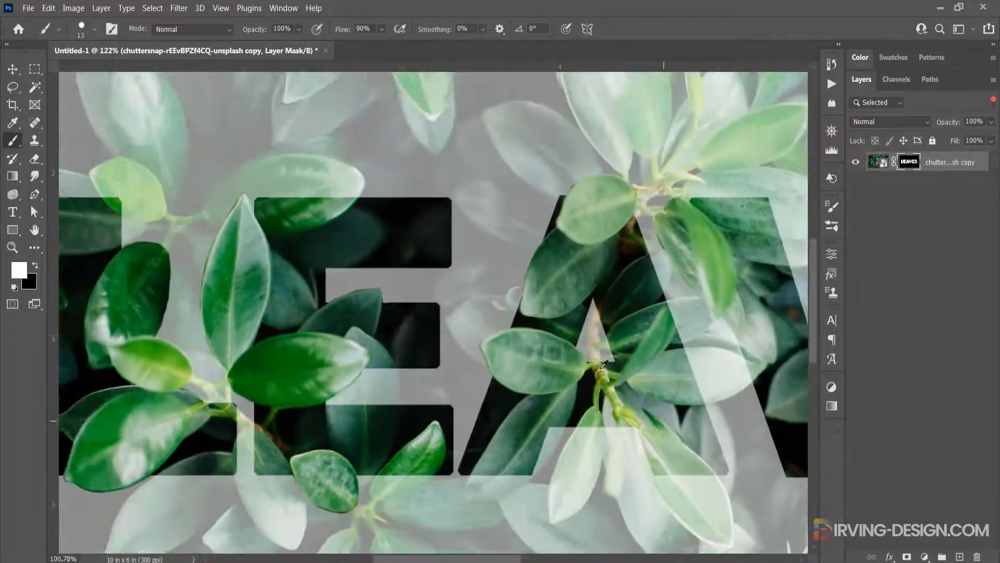
scroll(656, 448, "up", 5)
left_click_drag(528, 271, 483, 435)
scroll(484, 434, "up", 2)
mouse_move(518, 247)
left_mouse_down()
mouse_move(461, 384)
mouse_move(516, 279)
mouse_move(455, 489)
mouse_move(466, 491)
mouse_move(464, 374)
mouse_move(496, 478)
mouse_move(555, 419)
mouse_move(594, 303)
mouse_move(566, 234)
mouse_move(541, 419)
left_mouse_up()
Step: Reveal the glossy leaf hanging over the lower left corner of the second letter E, filling its interior with a 33 px brush
scroll(599, 312, "down", 4)
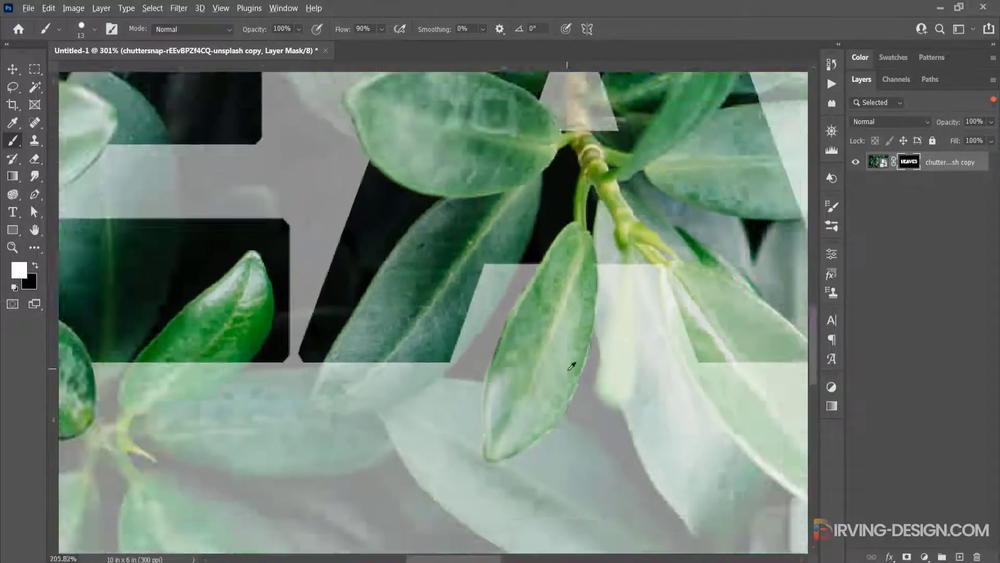
scroll(548, 354, "up", 3)
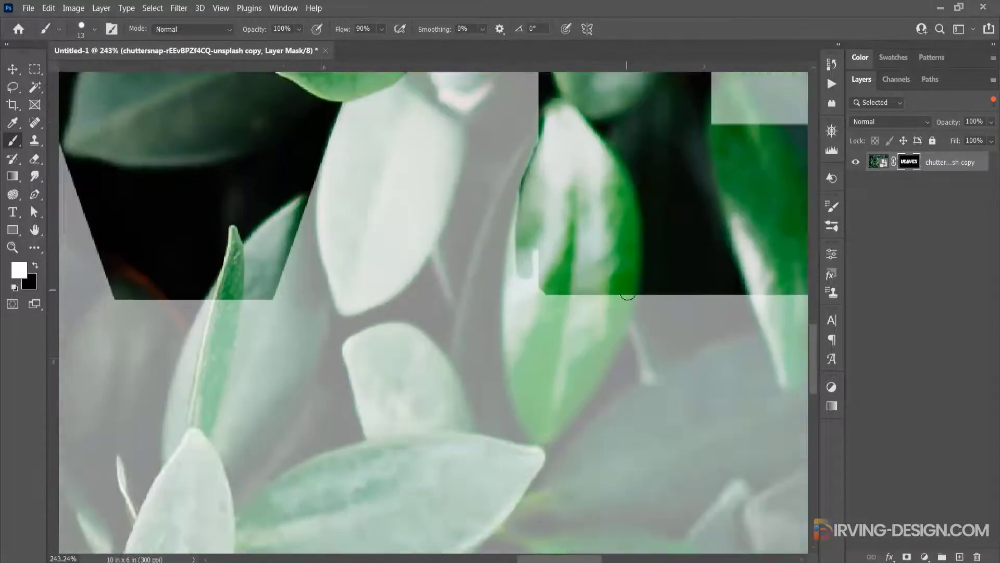
mouse_move(620, 296)
left_mouse_down()
mouse_move(548, 430)
mouse_move(531, 424)
mouse_move(512, 335)
mouse_move(524, 209)
left_mouse_up()
right_click(547, 362, "alt")
left_click_drag(550, 383, 573, 317)
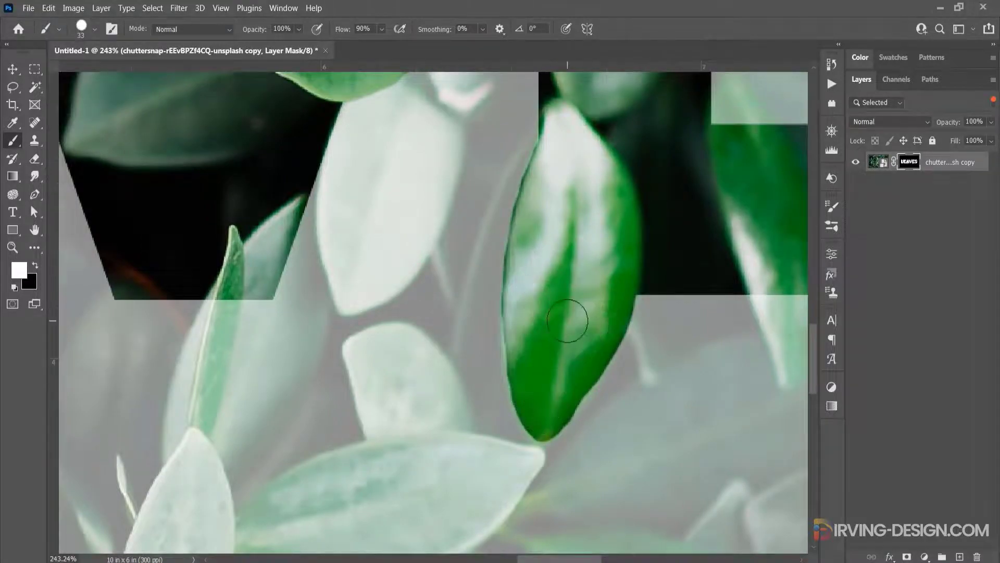
Step: Reveal the glossy leaf across the lower left of the letter S with a 17 px brush
scroll(574, 323, "down", 5)
scroll(672, 320, "up", 5)
right_click(611, 338, "alt")
mouse_move(597, 364)
left_mouse_down()
mouse_move(549, 365)
mouse_move(605, 351)
mouse_move(524, 362)
mouse_move(493, 340)
mouse_move(566, 370)
mouse_move(532, 355)
mouse_move(488, 374)
mouse_move(473, 351)
left_mouse_up()
key("ctrl+z")
key("x")
key("x")
left_click_drag(654, 267, 538, 401)
mouse_move(600, 340)
left_mouse_down()
mouse_move(598, 288)
mouse_move(487, 328)
mouse_move(558, 290)
mouse_move(587, 320)
mouse_move(534, 282)
left_mouse_up()
key("x")
key("x")
Step: Paint white on the mask to reveal the small oval leaf crossing the upper inner curve of the letter S
scroll(511, 353, "down", 5)
left_click_drag(511, 353, 448, 412)
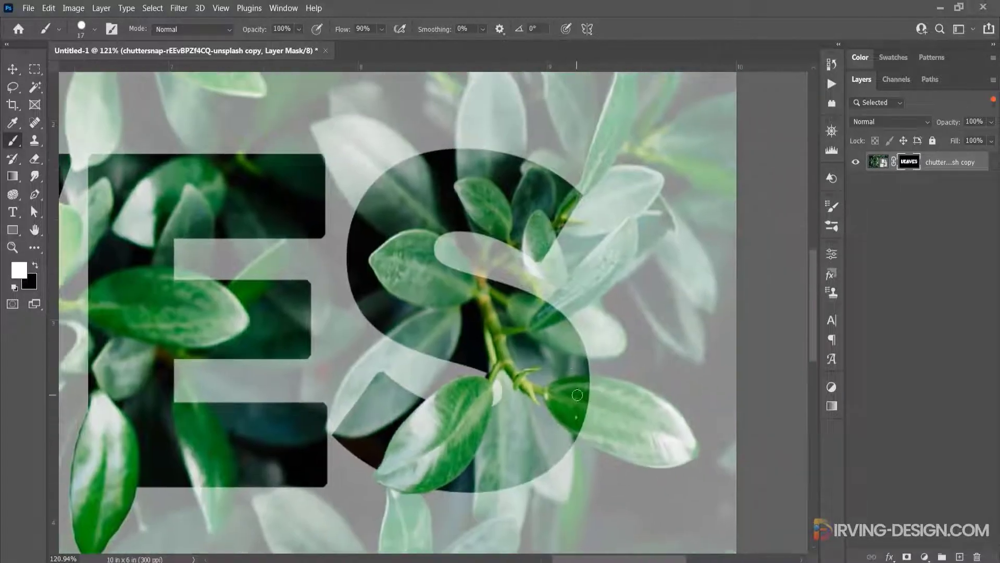
scroll(556, 252, "up", 5)
mouse_move(510, 248)
left_mouse_down()
mouse_move(573, 301)
mouse_move(544, 266)
mouse_move(574, 279)
left_mouse_up()
scroll(514, 268, "down", 2)
Step: Outline the upright leaf rising above the letter S in white on the mask and fill its interior with a larger brush
left_click_drag(514, 268, 423, 443)
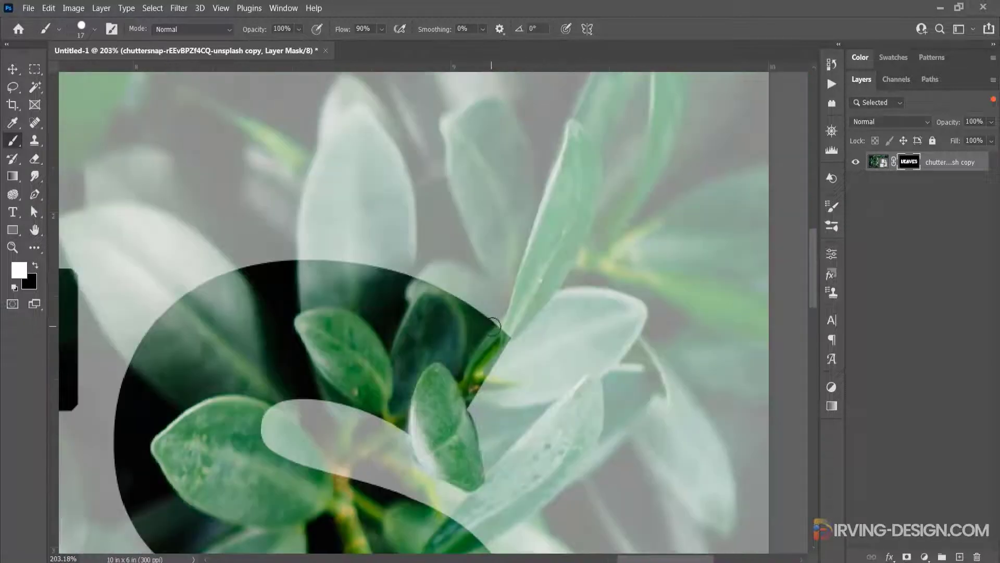
scroll(402, 268, "up", 3)
mouse_move(412, 277)
left_mouse_down()
mouse_move(401, 141)
mouse_move(458, 285)
left_mouse_up()
mouse_move(458, 283)
left_mouse_down()
mouse_move(412, 204)
mouse_move(364, 242)
mouse_move(328, 390)
left_mouse_up()
key("bracketright")
key("bracketright")
key("bracketright")
key("bracketright")
mouse_move(434, 383)
left_mouse_down()
mouse_move(359, 353)
mouse_move(404, 377)
left_mouse_up()
Step: Clean up the edges of the leaf above the letter S, painting black on the mask with a 15 px brush
key("bracketleft")
key("bracketleft")
key("bracketleft")
key("bracketleft")
key("x")
left_click_drag(488, 392, 464, 229)
mouse_move(371, 192)
left_mouse_down()
mouse_move(342, 234)
mouse_move(402, 178)
left_mouse_up()
scroll(466, 356, "down", 3)
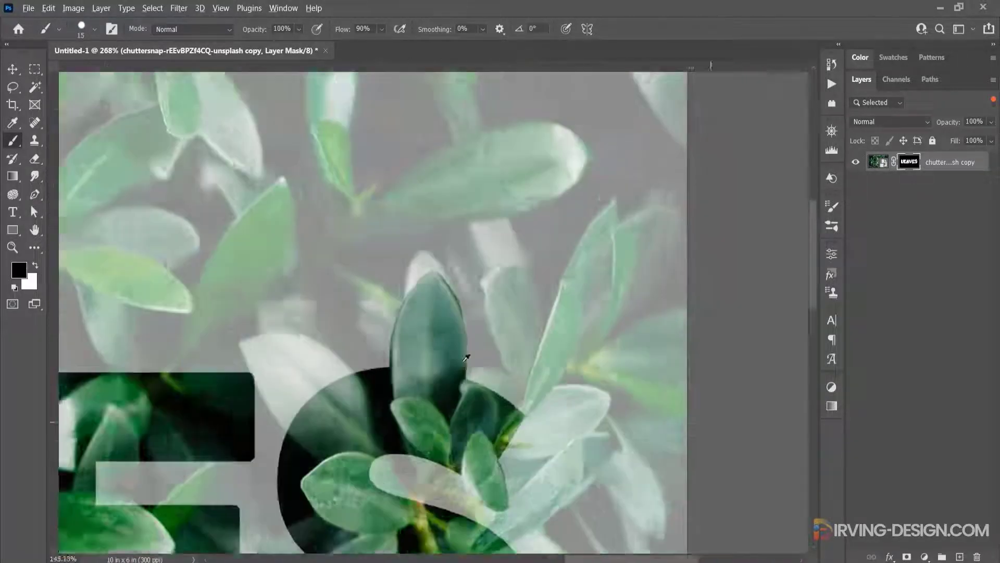
Step: Paint white on the mask to reveal the pale pointed leaf hanging below the right leg of the letter A, enlarging the brush for its interior
key("ctrl+0")
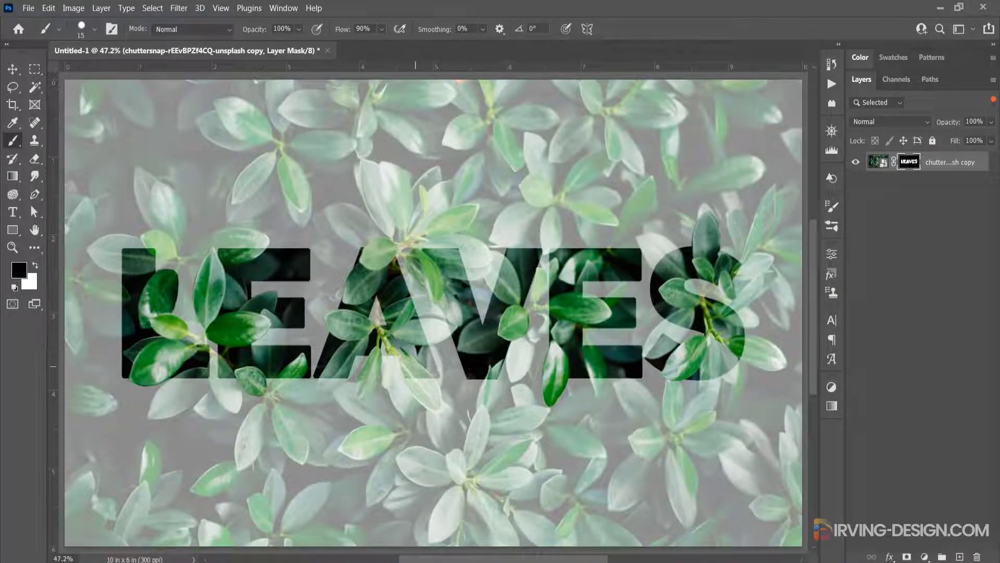
scroll(380, 323, "up", 5)
key("x")
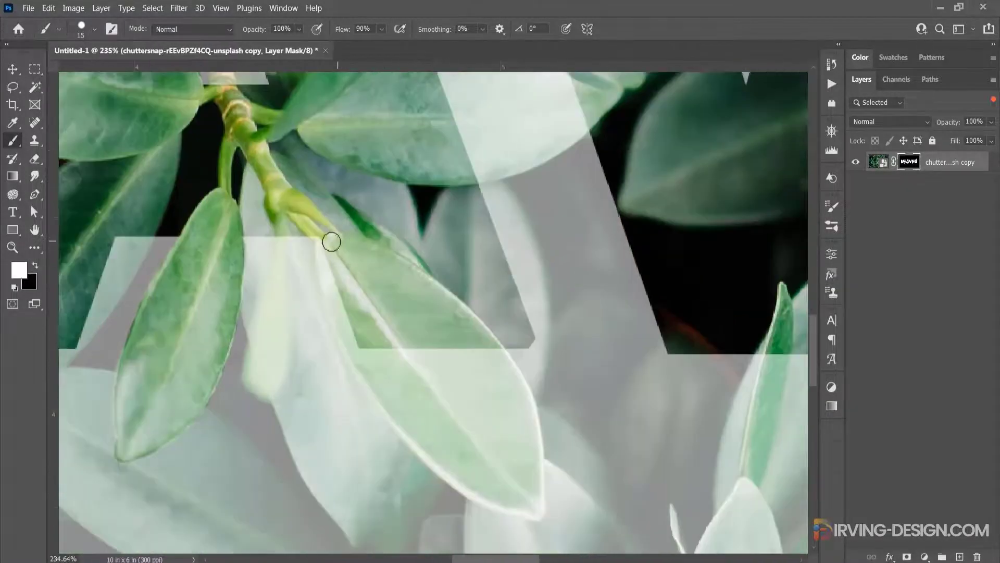
mouse_move(332, 241)
left_mouse_down()
mouse_move(355, 355)
mouse_move(474, 492)
mouse_move(533, 431)
mouse_move(404, 360)
mouse_move(495, 450)
mouse_move(448, 403)
mouse_move(484, 400)
mouse_move(527, 468)
left_mouse_up()
key("bracketright")
key("bracketright")
key("bracketright")
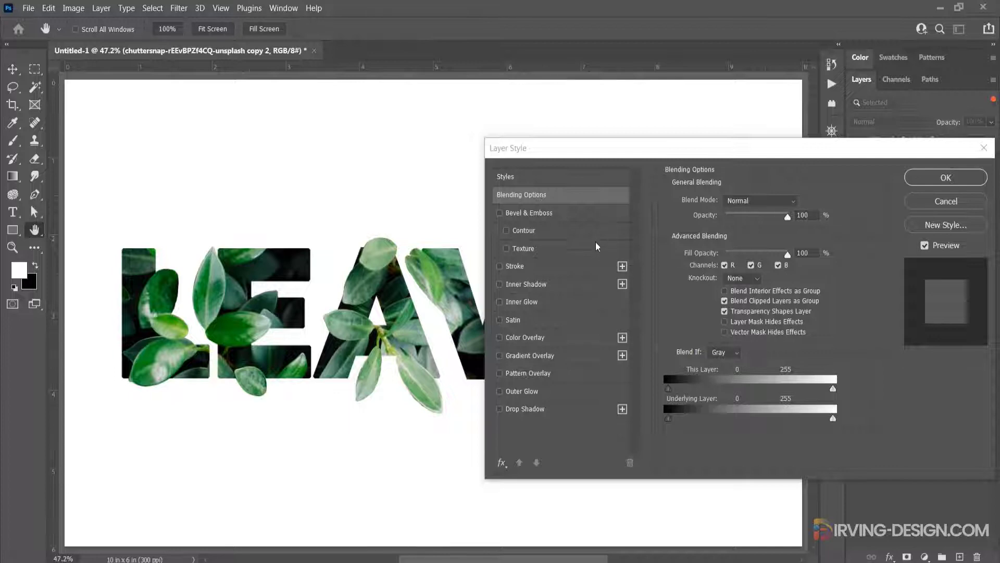
Step: Add an Inner Shadow to the leaf text layer with 22 px distance, 13% choke and 49 px size, toggling it to compare
left_click(503, 284)
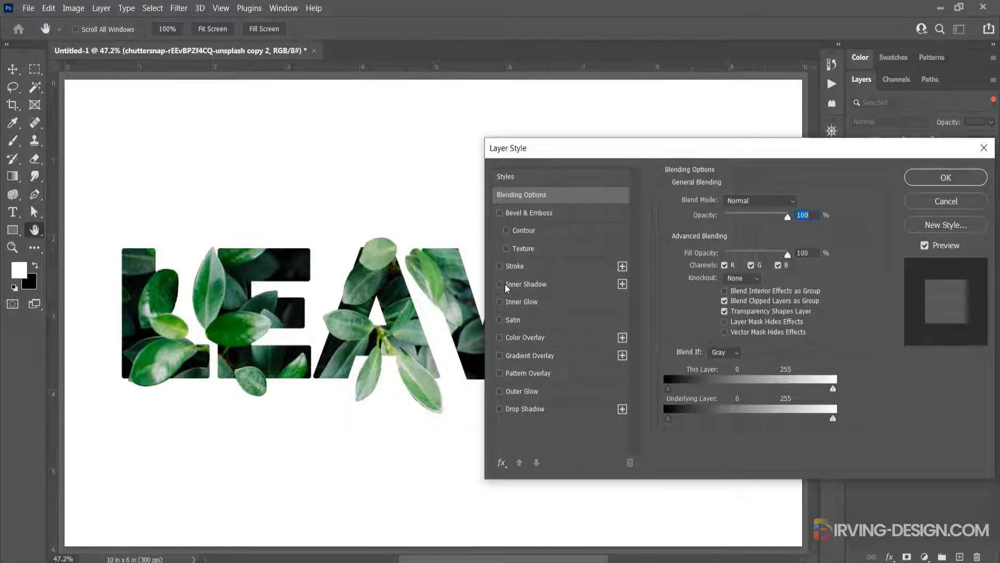
left_click(503, 285)
left_click(517, 286)
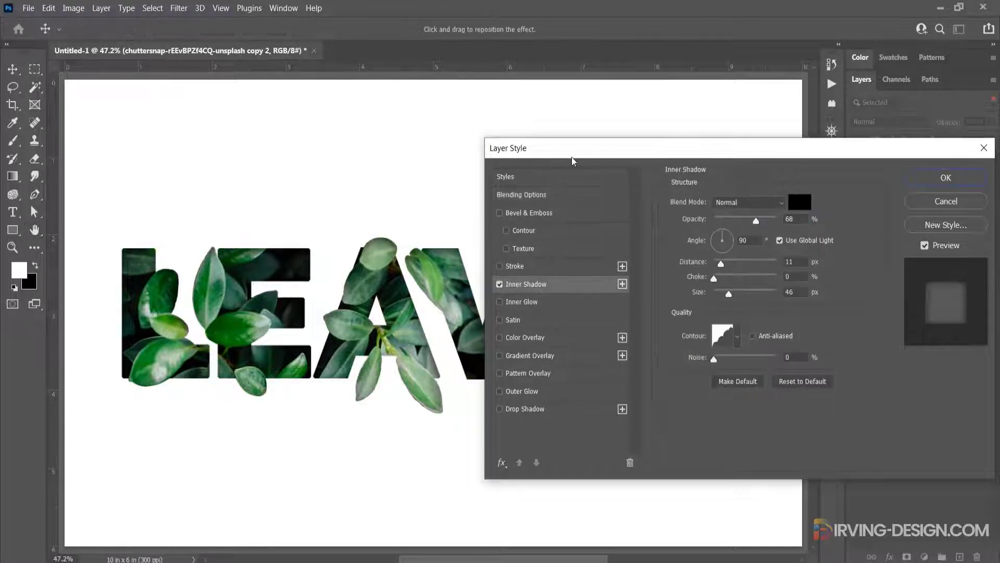
left_click_drag(579, 160, 670, 148)
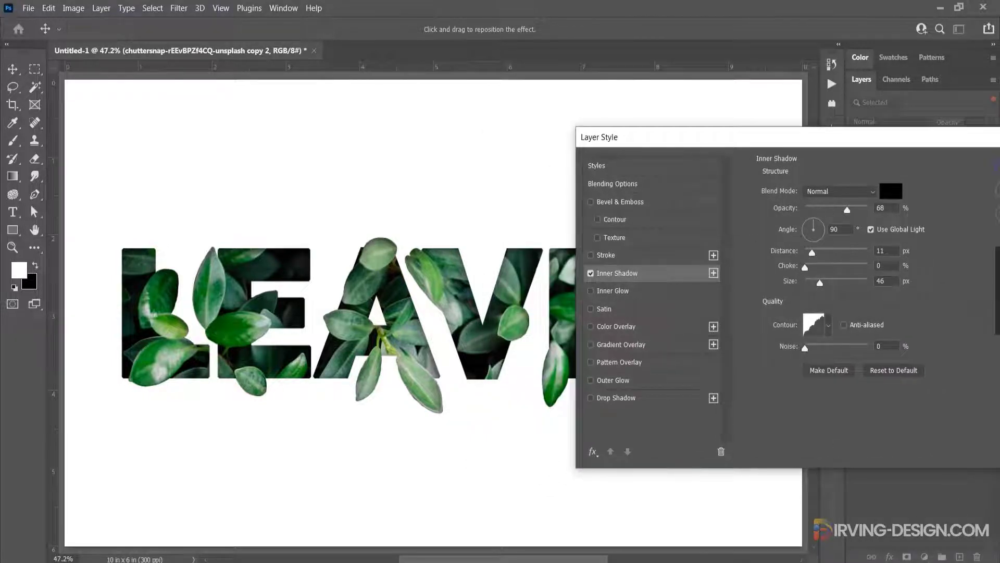
left_click_drag(816, 253, 821, 285)
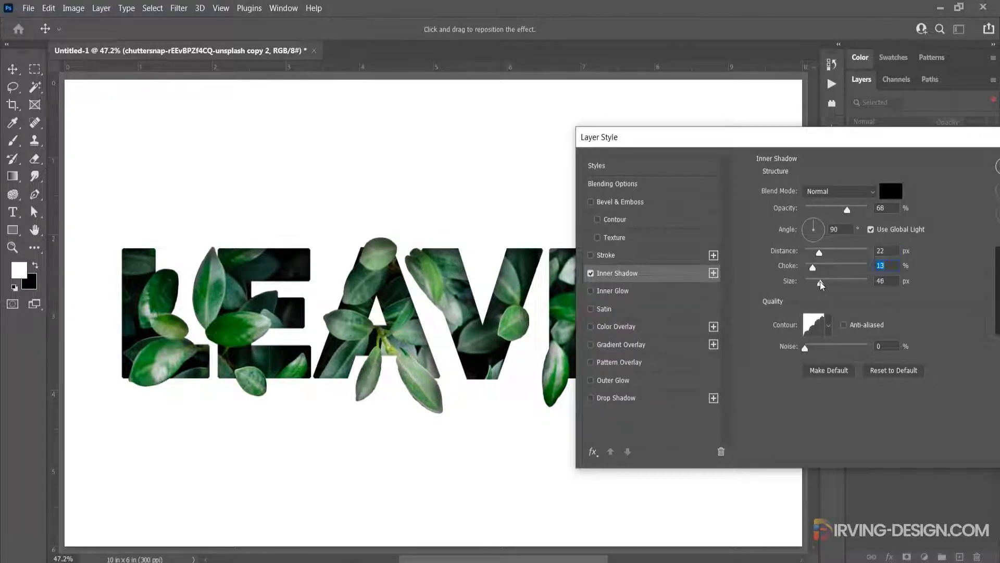
left_click(591, 273)
left_click(591, 273)
Step: Set the inner shadow colour to mid green #497257 sampled from a leaf inside the letter V, and toggle the effect to compare
left_click(896, 192)
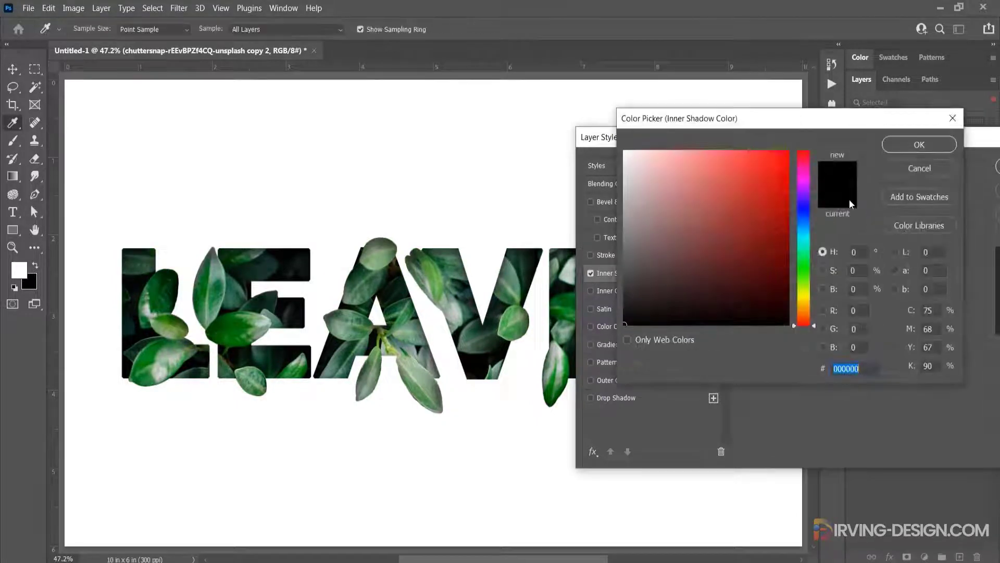
left_click(516, 316)
left_click_drag(476, 322, 475, 320)
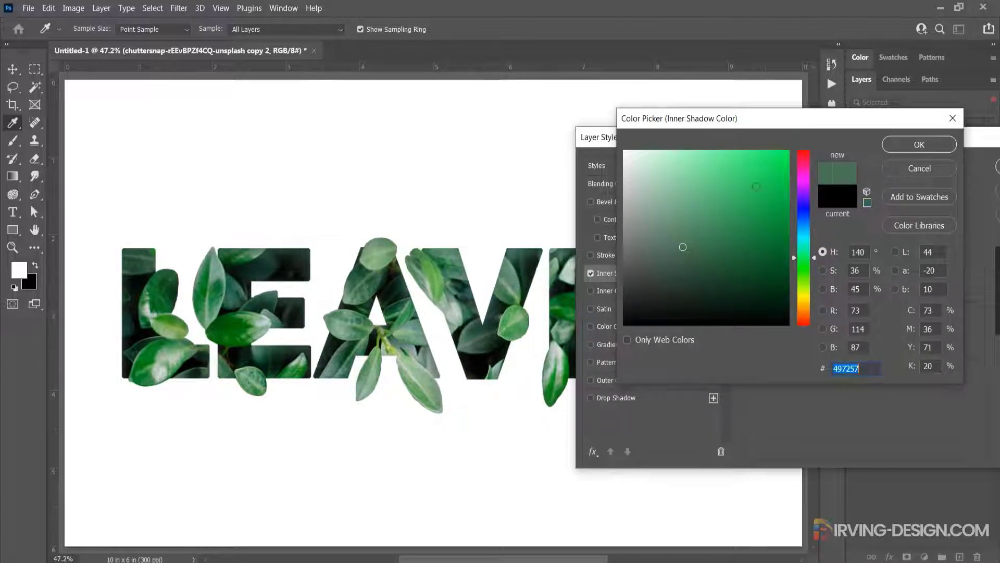
left_click(919, 144)
left_click(592, 273)
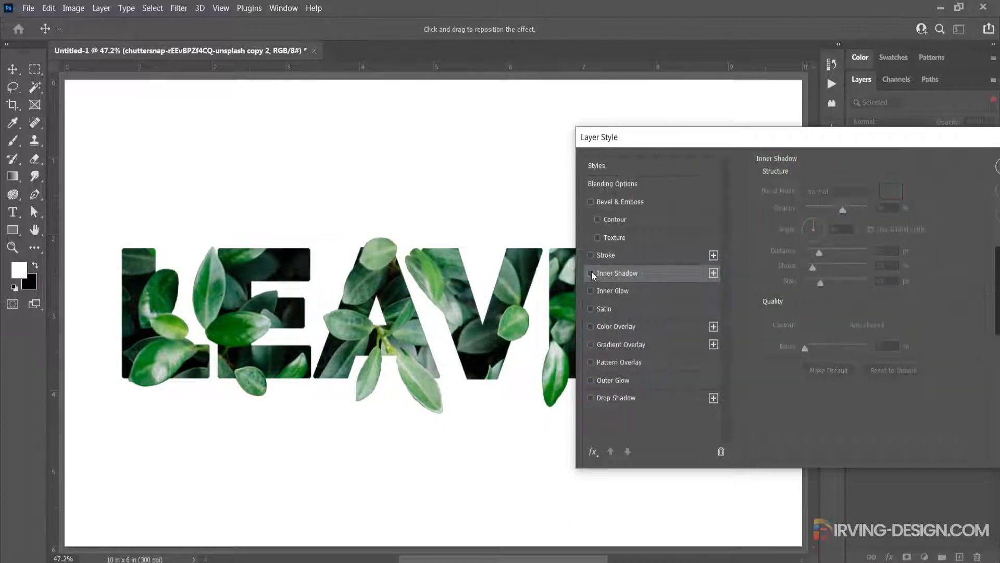
left_click(592, 272)
Step: Raise the inner shadow's opacity to 81% and its distance to 38 px, toggling the effect to compare
left_click_drag(847, 210, 855, 210)
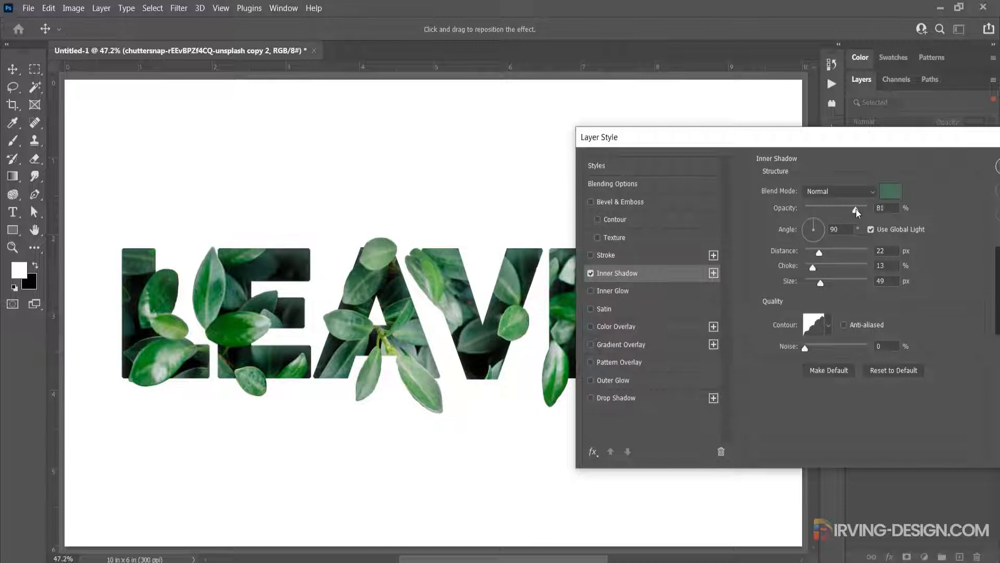
left_click_drag(820, 252, 830, 251)
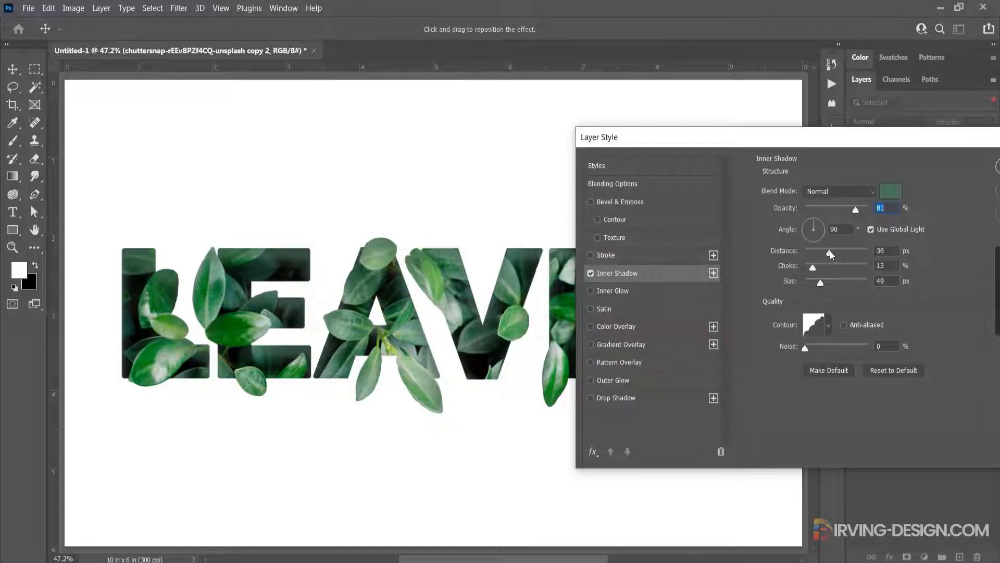
left_click(591, 273)
left_click(591, 273)
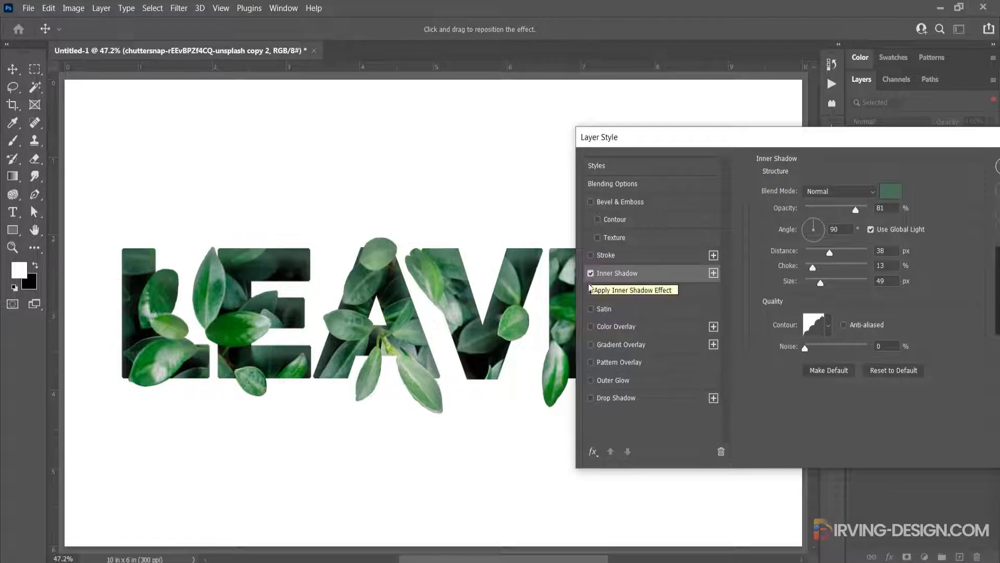
Step: Change the inner shadow colour to the dark green #132a1b sampled from the lower part of the letter V
left_click(890, 191)
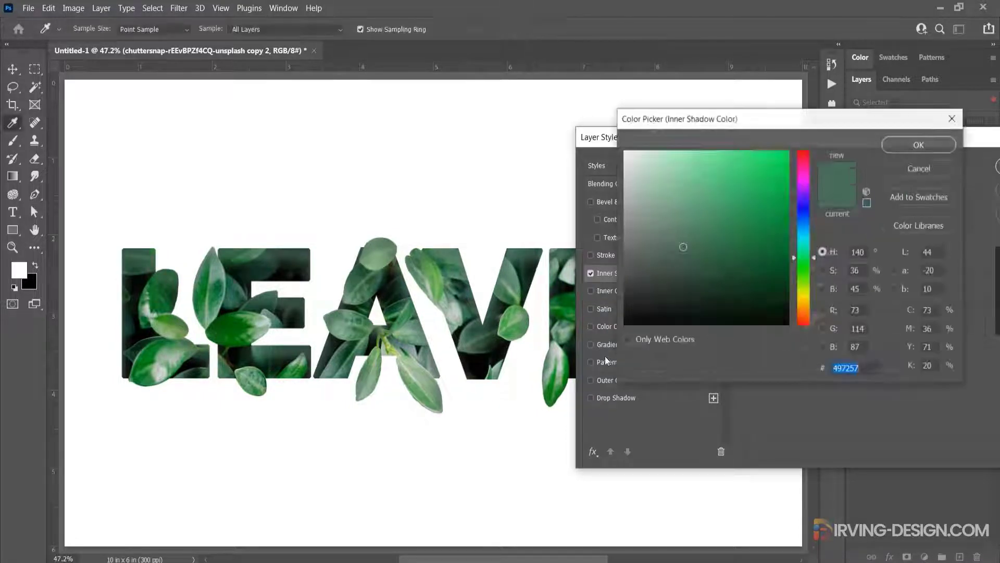
left_click(489, 361)
left_click(491, 349)
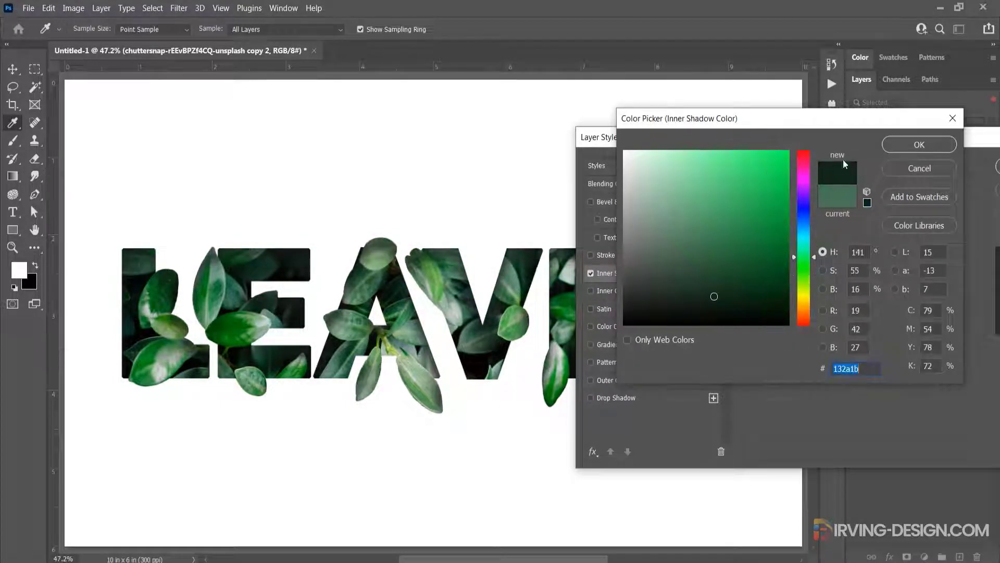
left_click(908, 145)
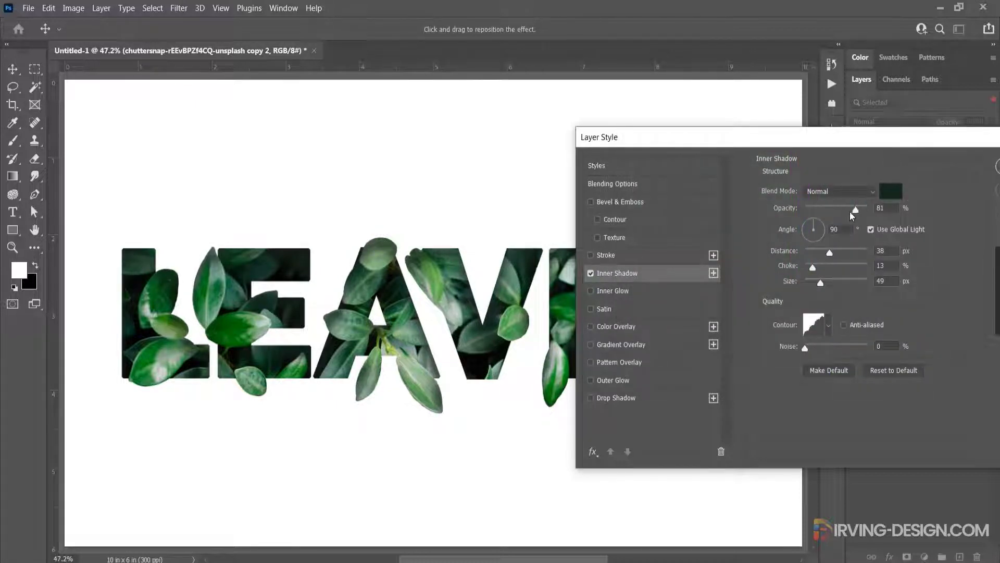
Step: Lower the inner shadow's opacity to 69%, compare the text with and without it, and apply the layer style
left_click_drag(850, 212, 848, 212)
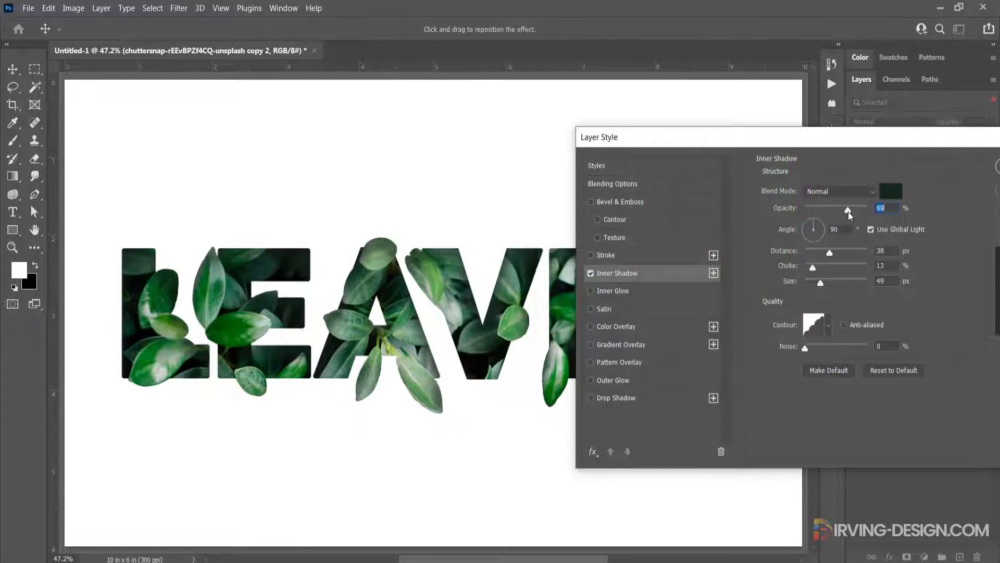
left_click(592, 273)
left_click(591, 272)
left_click_drag(809, 144, 722, 154)
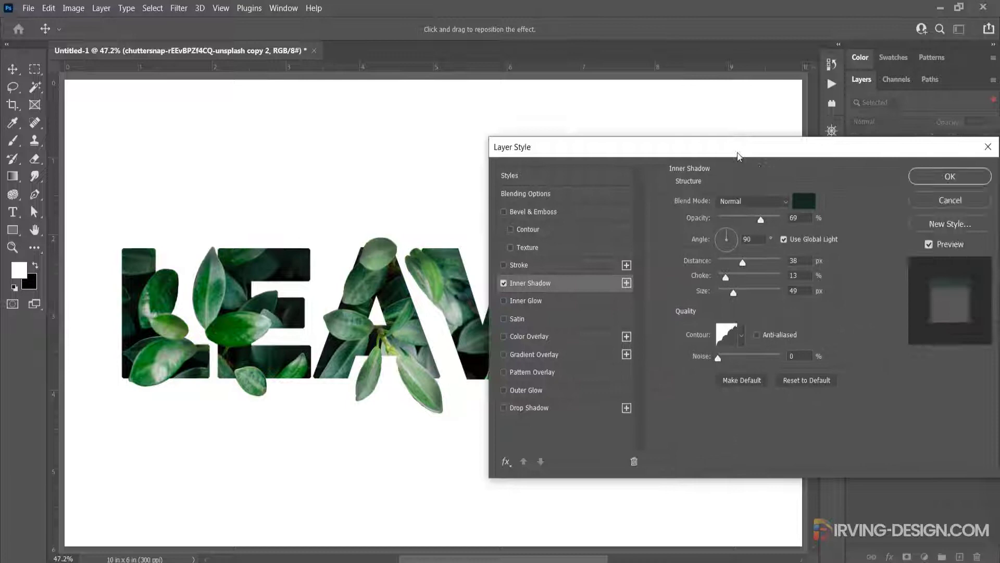
left_click(930, 178)
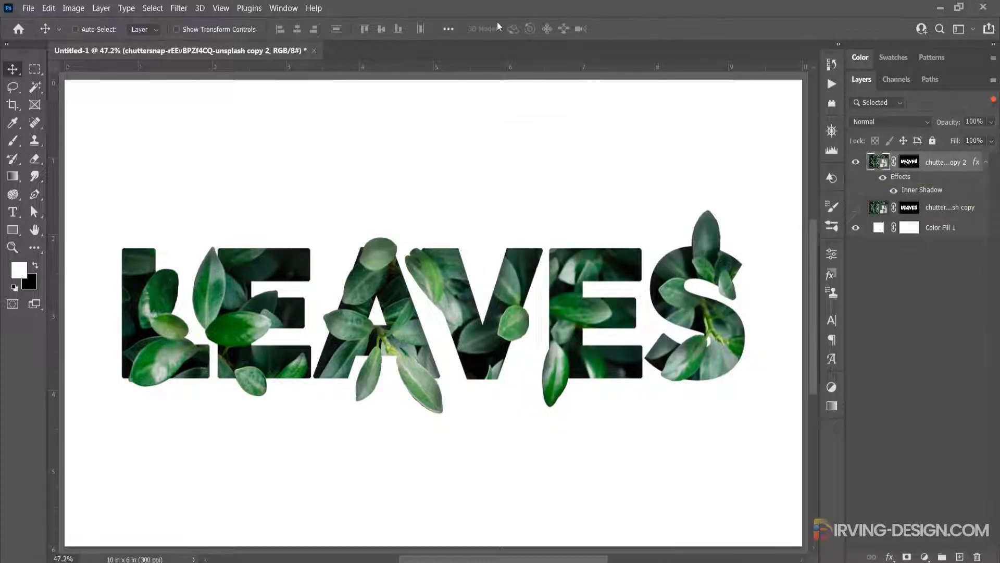
Step: Open the Camera Raw Filter on the text layer and set Tint -29, Contrast +35, Highlights +21, Shadows +26 and Blacks +13
left_click(189, 8)
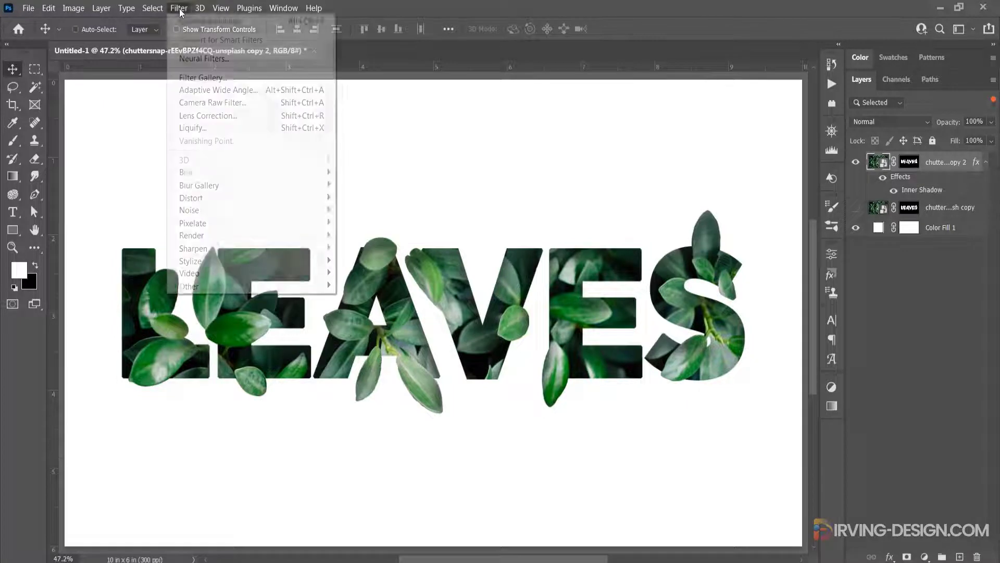
left_click(225, 103)
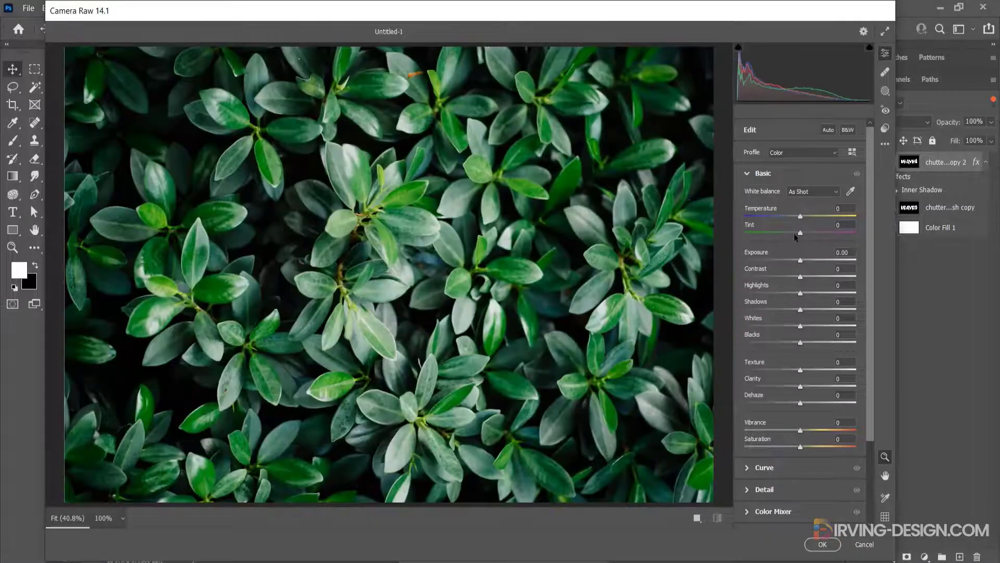
mouse_move(795, 235)
left_mouse_down()
mouse_move(786, 231)
mouse_move(812, 218)
mouse_move(803, 218)
left_mouse_up()
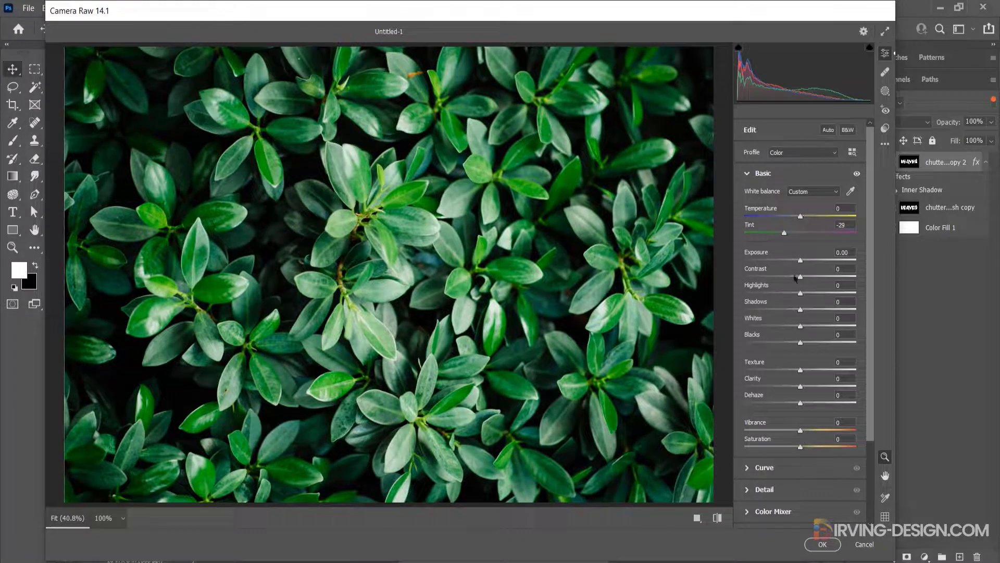
left_click_drag(800, 294, 808, 347)
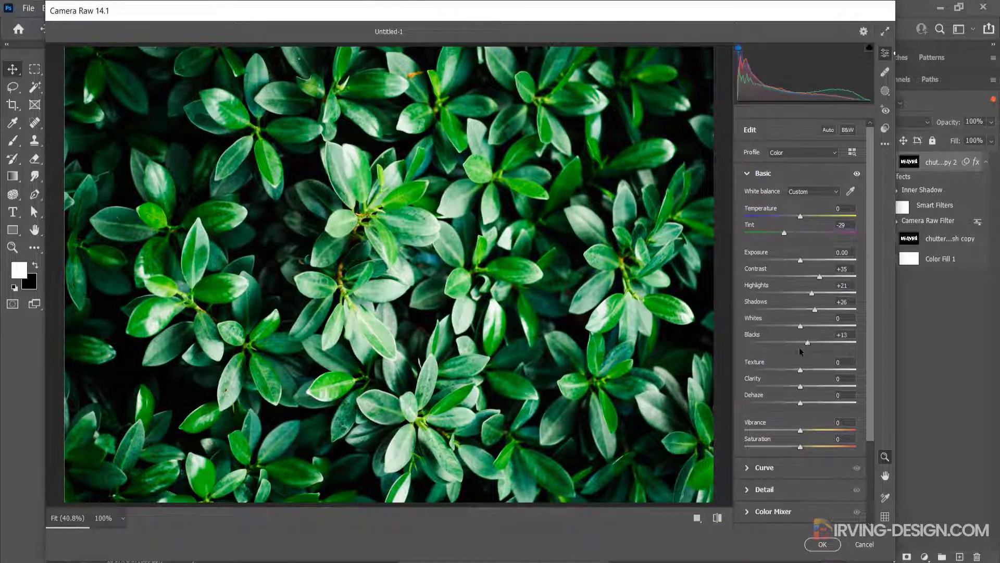
Step: Adjust the Shadows tint and Red Primary hue in the Calibration settings and apply the Camera Raw Filter
scroll(787, 421, "down", 3)
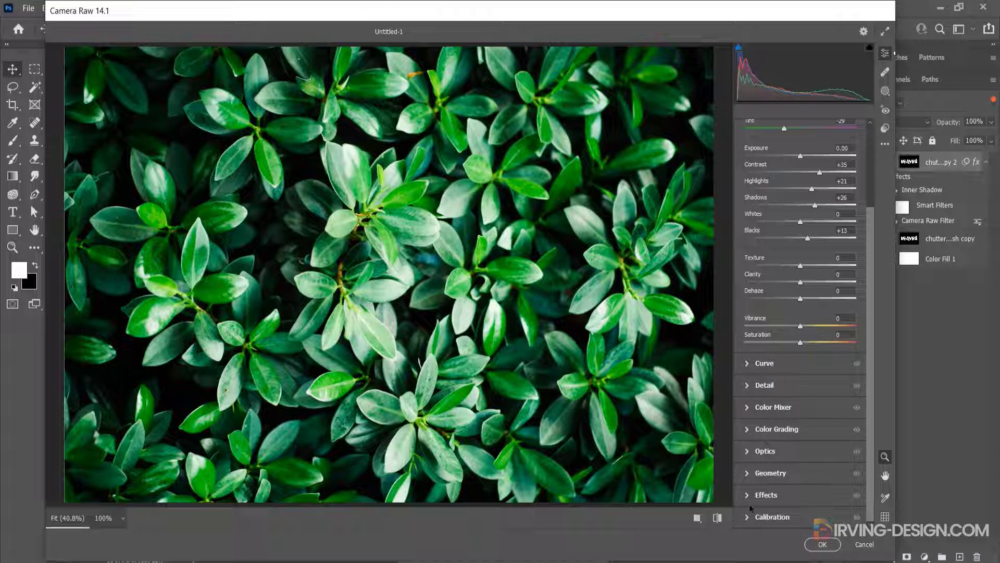
left_click(748, 520)
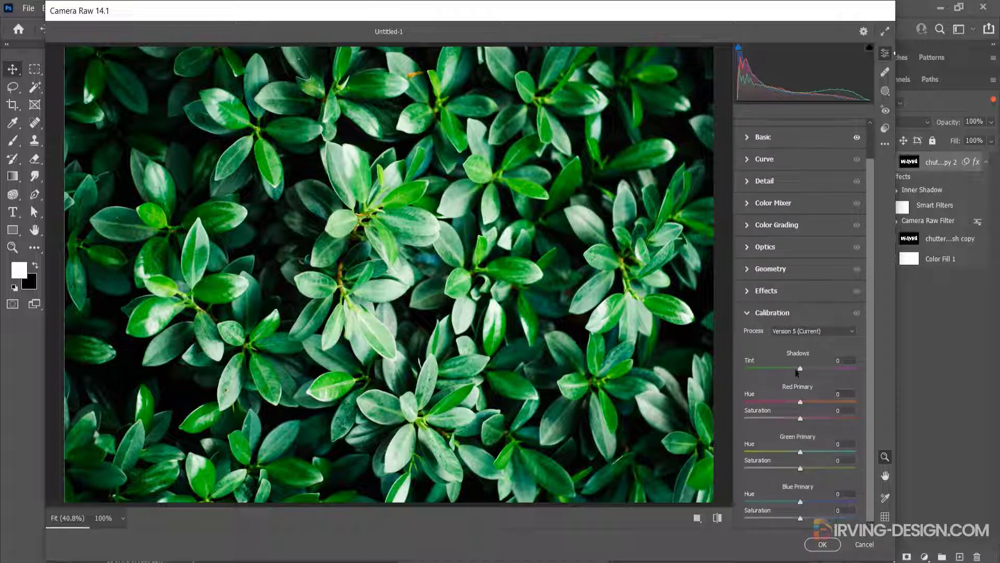
left_click_drag(803, 370, 812, 403)
left_click(822, 545)
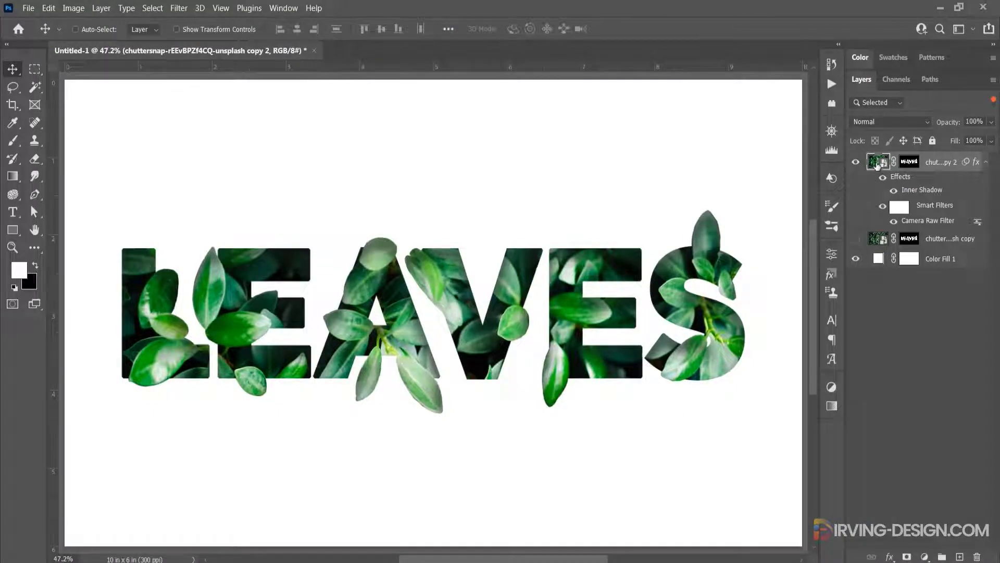
Step: Collapse the top text layer's effects list, duplicate that layer and rasterize the duplicate
left_click(985, 162)
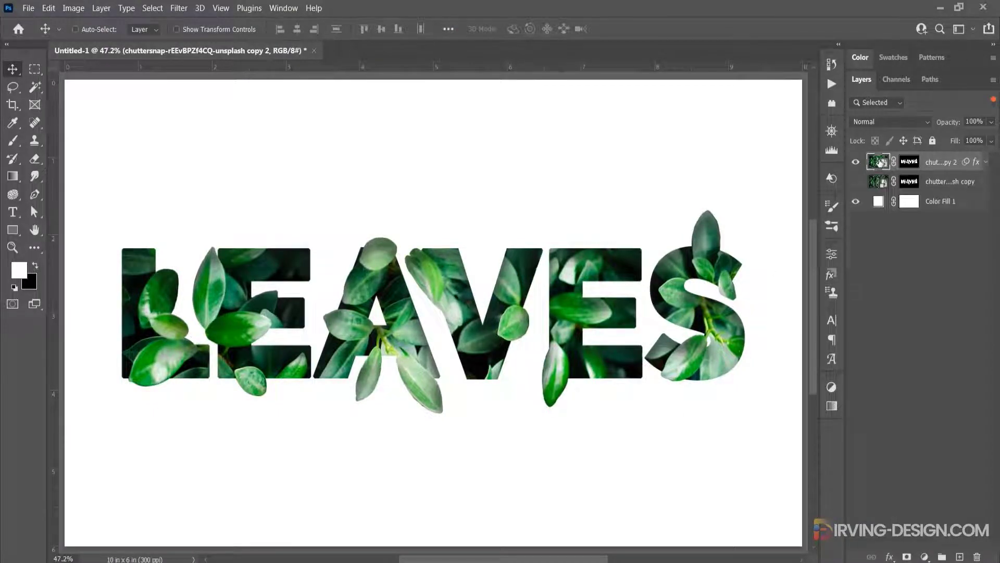
left_click_drag(880, 162, 960, 556)
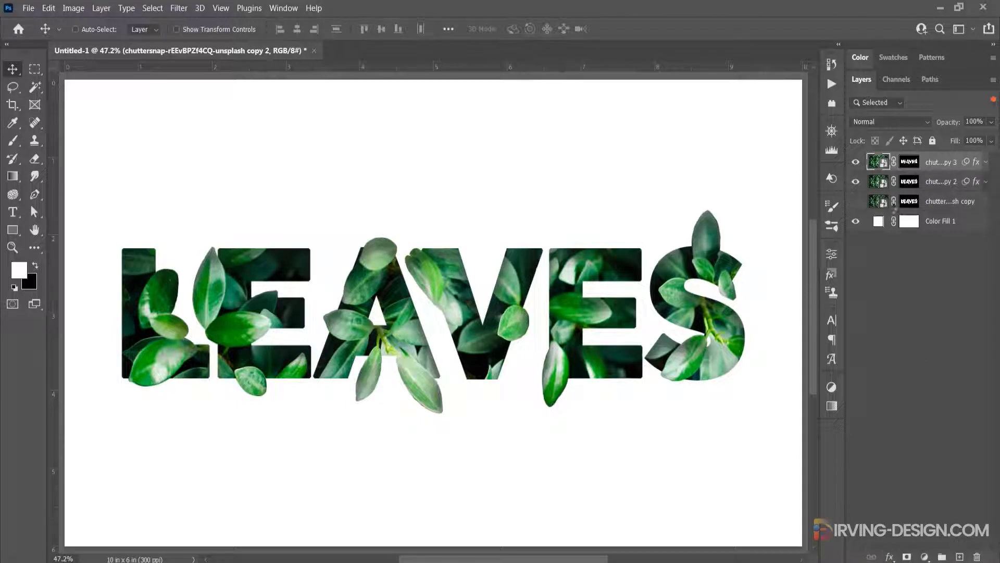
left_click(909, 162)
key("x")
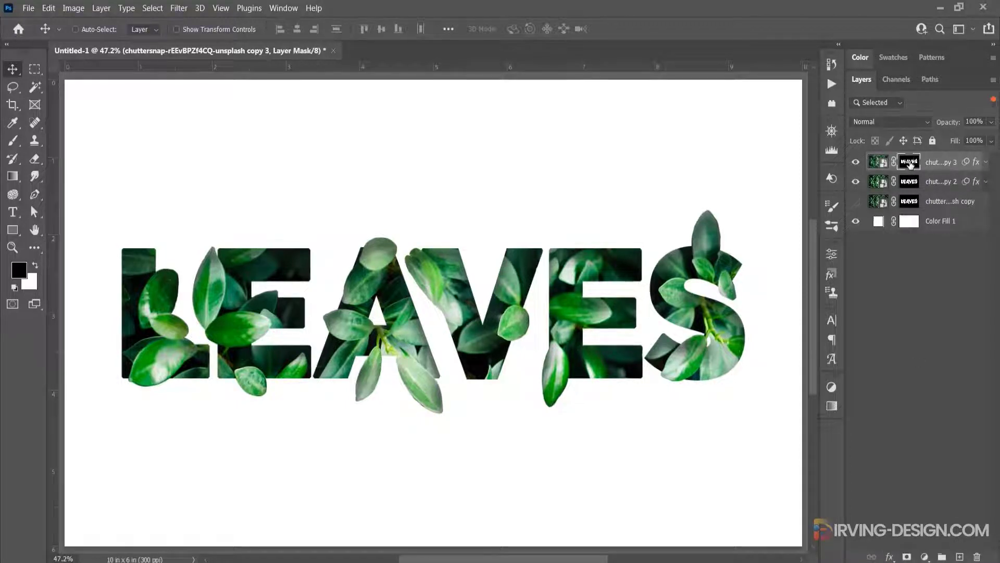
right_click(909, 165)
left_click(940, 158)
right_click(938, 164)
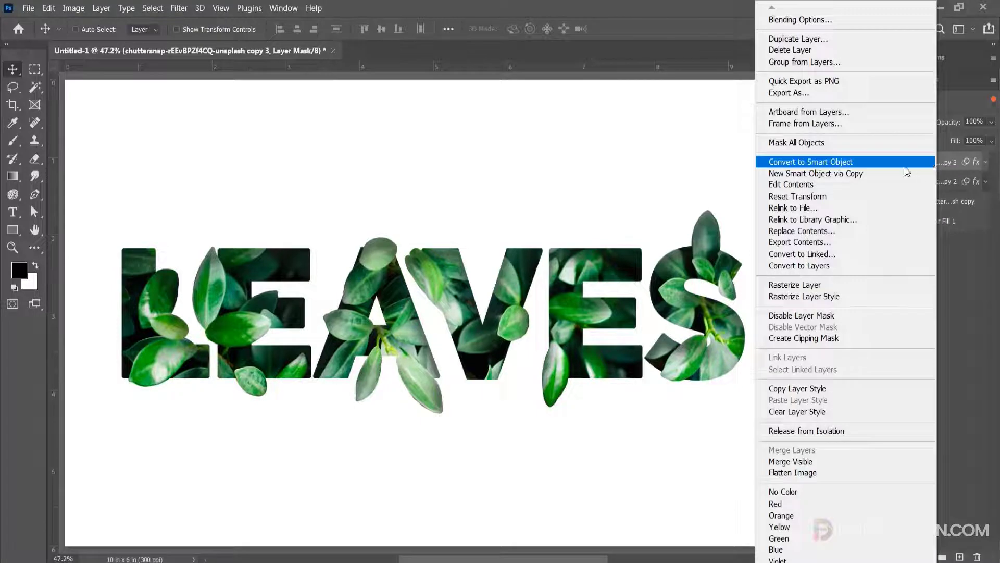
left_click(844, 284)
Step: Apply the layer mask of the rasterized duplicate permanently to its pixels
left_click(909, 162)
right_click(909, 162)
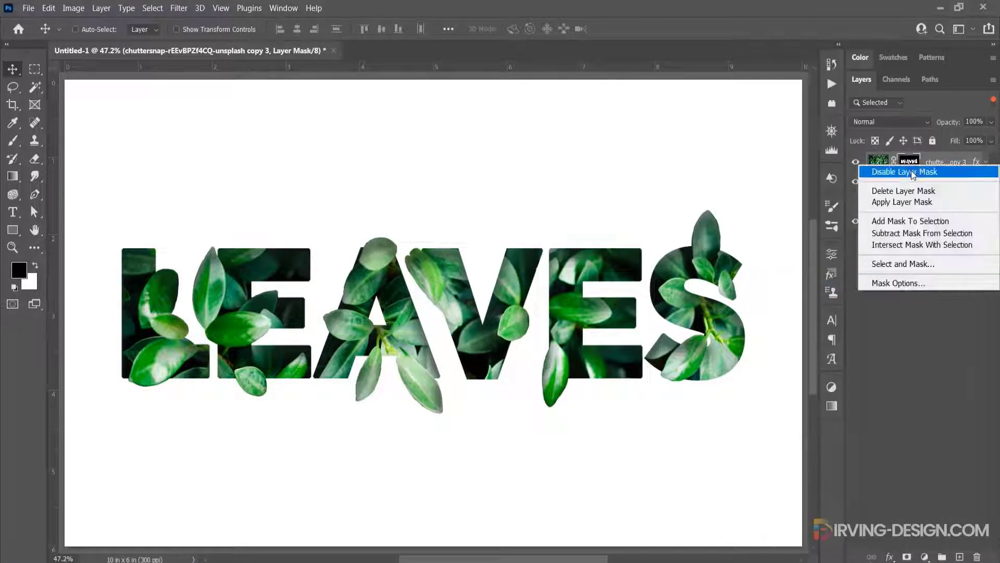
left_click(903, 204)
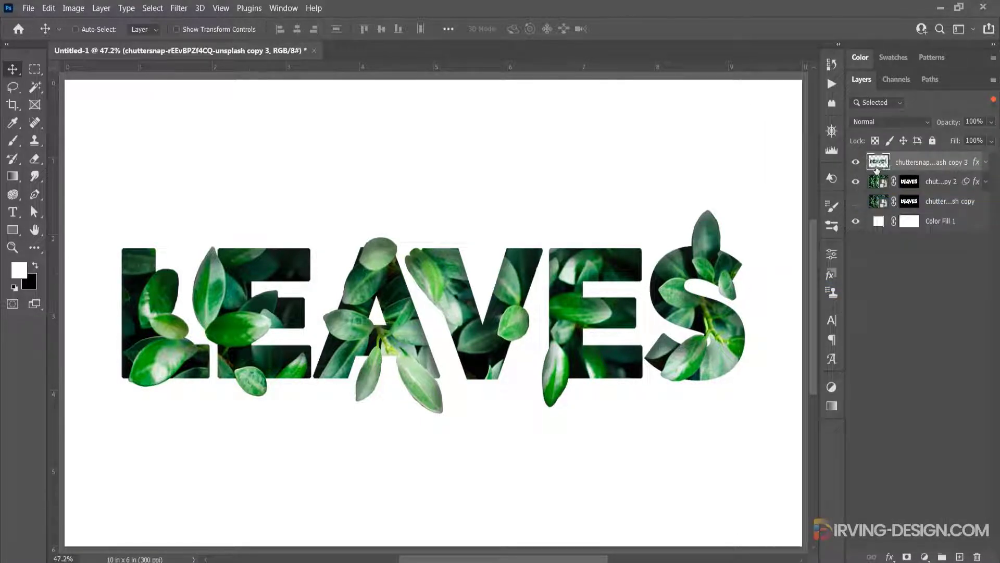
Step: Flip the rasterized LEAVES copy horizontally and place it directly beneath the original text at X 1460 px, Y 1406 px
scroll(414, 302, "down", 1)
scroll(412, 303, "down", 1)
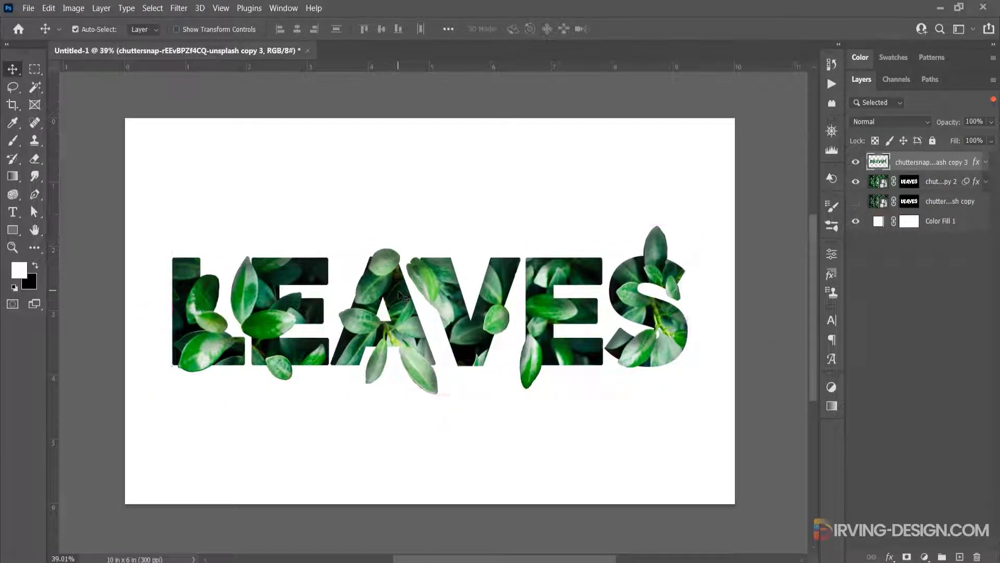
key("ctrl+t")
right_click(423, 265)
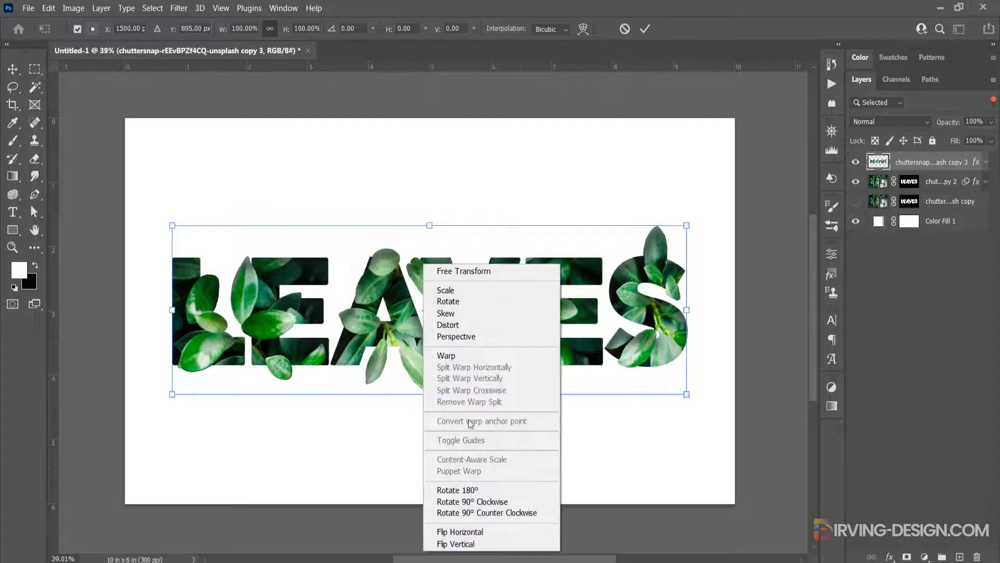
left_click(472, 526)
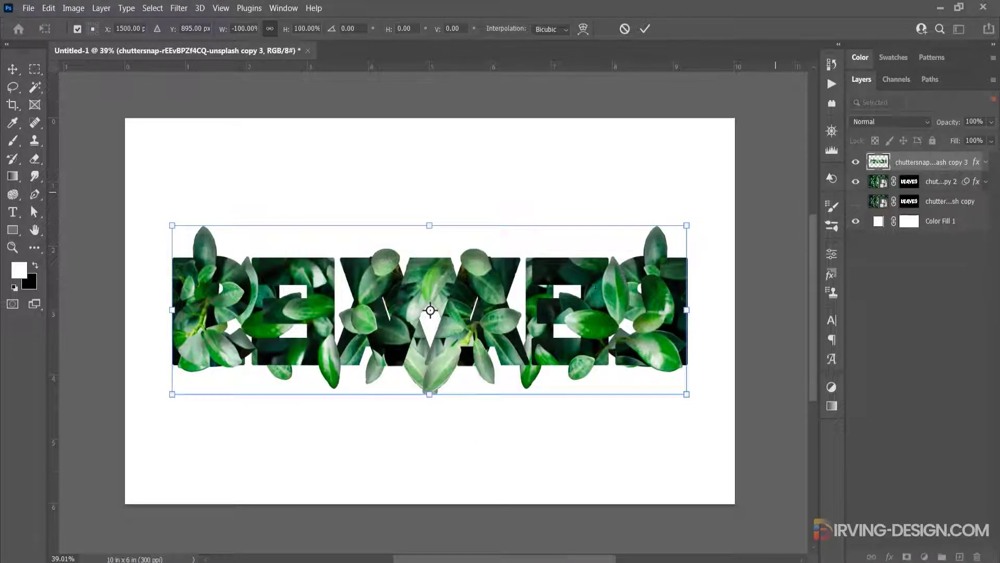
left_click_drag(428, 279, 447, 372)
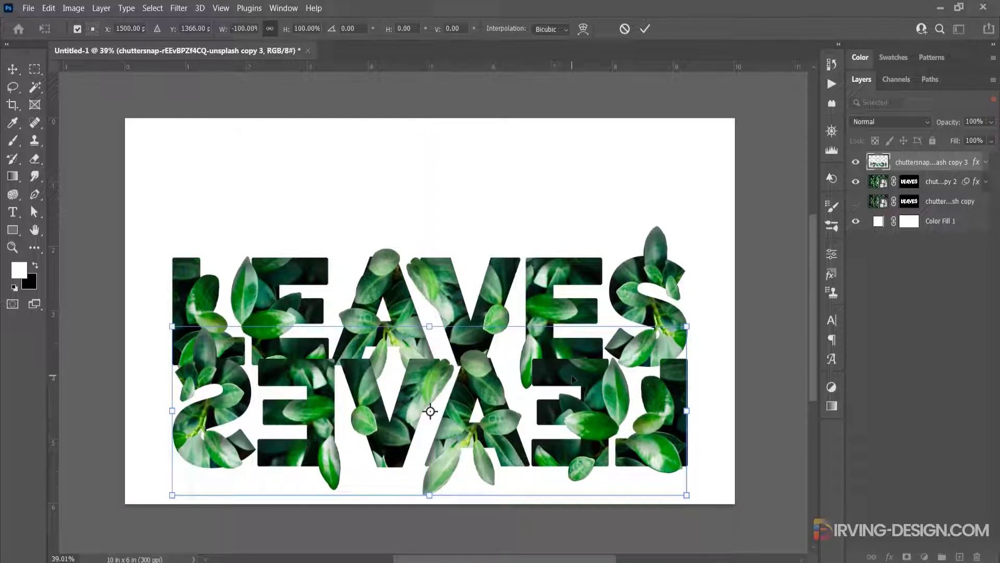
left_click_drag(572, 379, 564, 377)
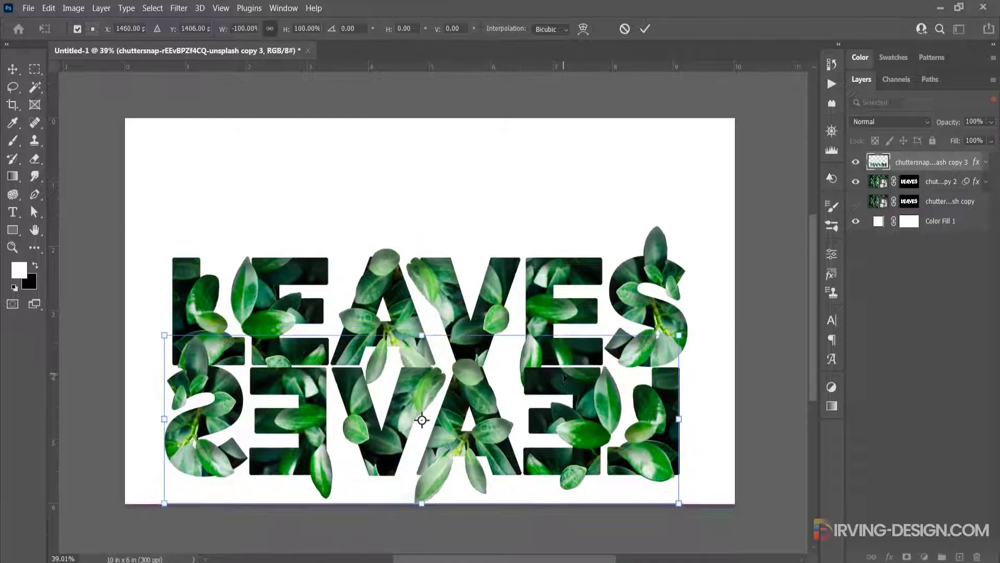
key("Return")
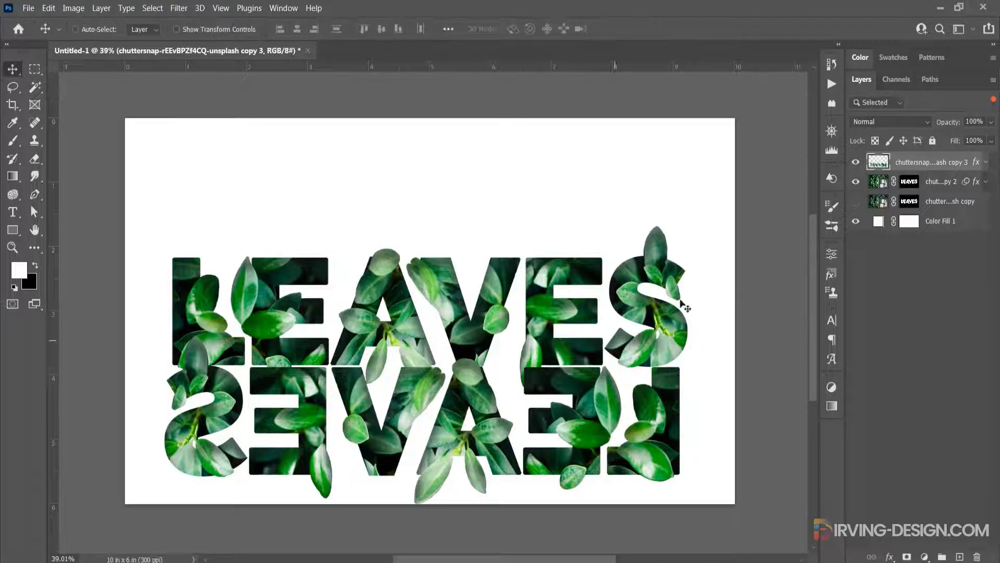
Step: Move both LEAVES layers up the canvas together, and nudge the flipped copy up against the base of the original text
left_click(879, 187, "shift")
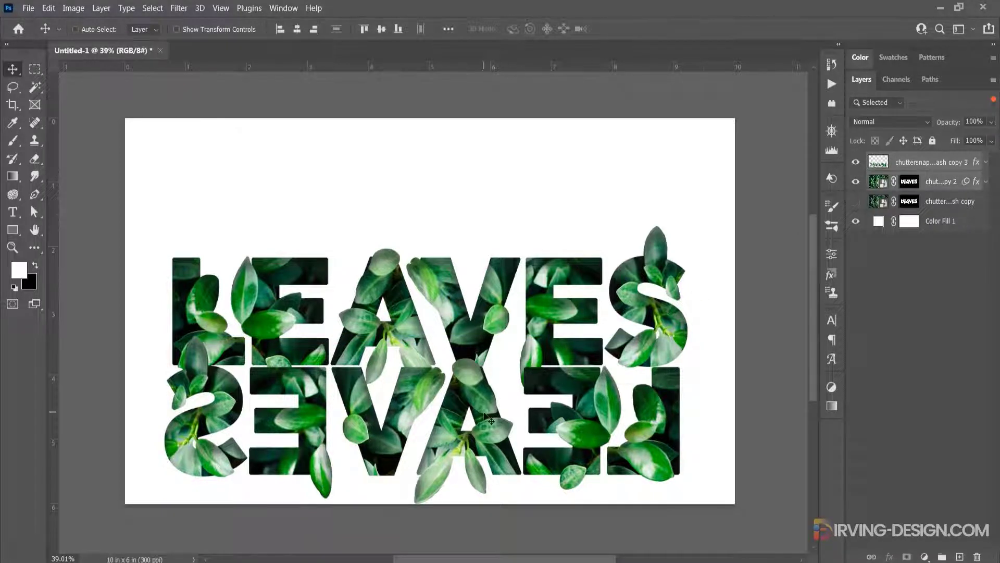
left_click_drag(490, 421, 493, 377)
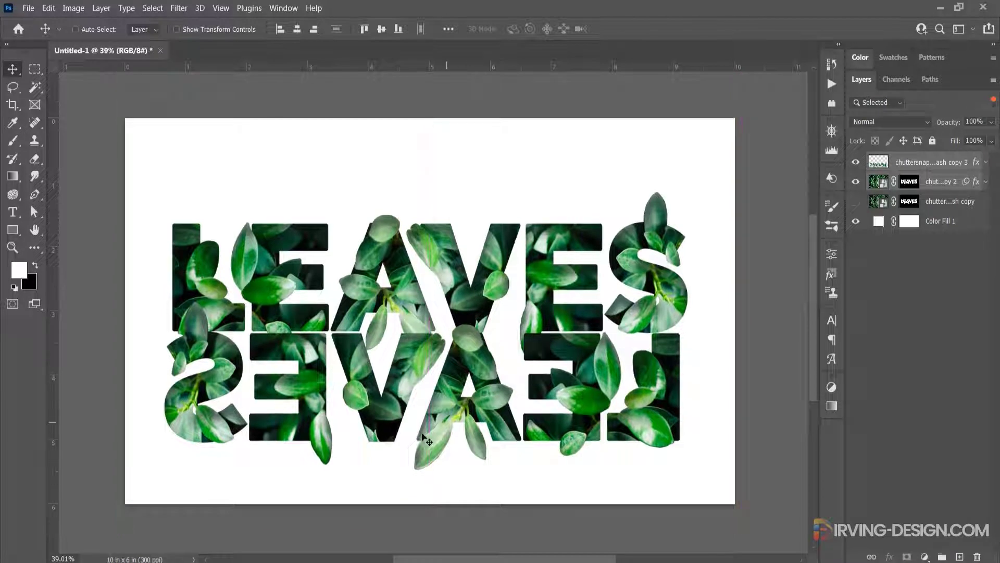
left_click(397, 458, "ctrl")
left_click(391, 404, "ctrl")
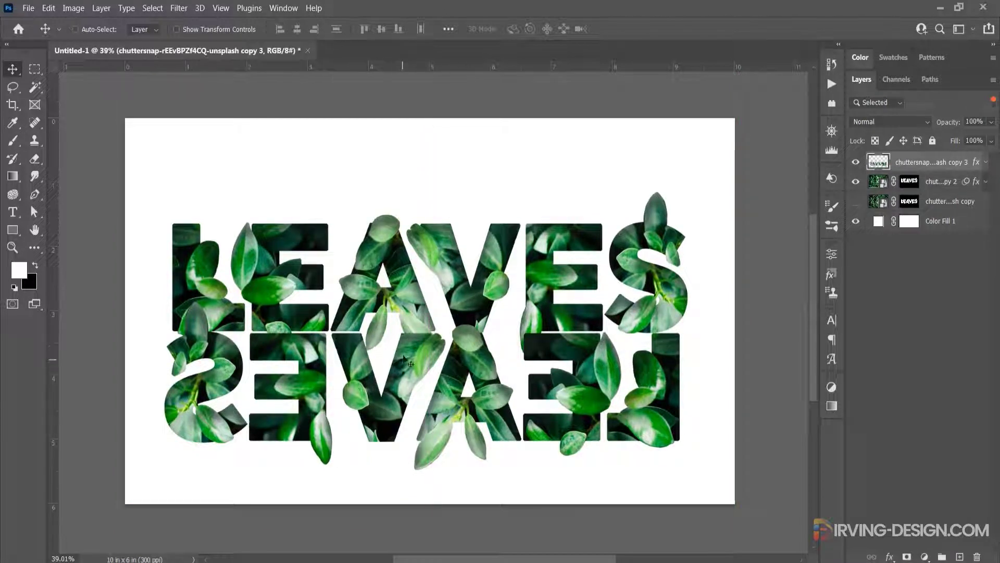
key("shift+Up")
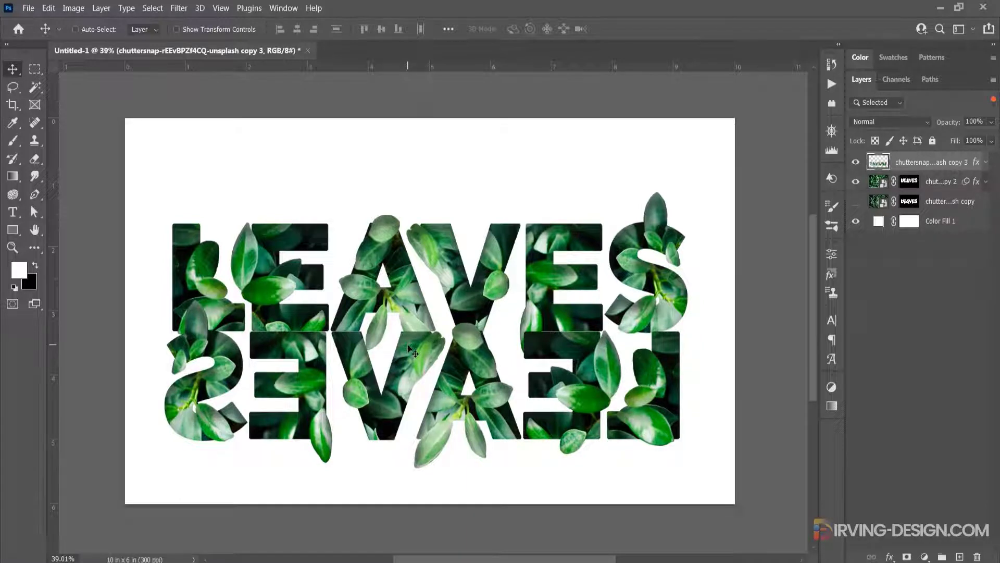
Step: Add a layer mask to the flipped copy and fade its lower part out with upward black-to-transparent linear gradients
left_click(908, 557)
key("x")
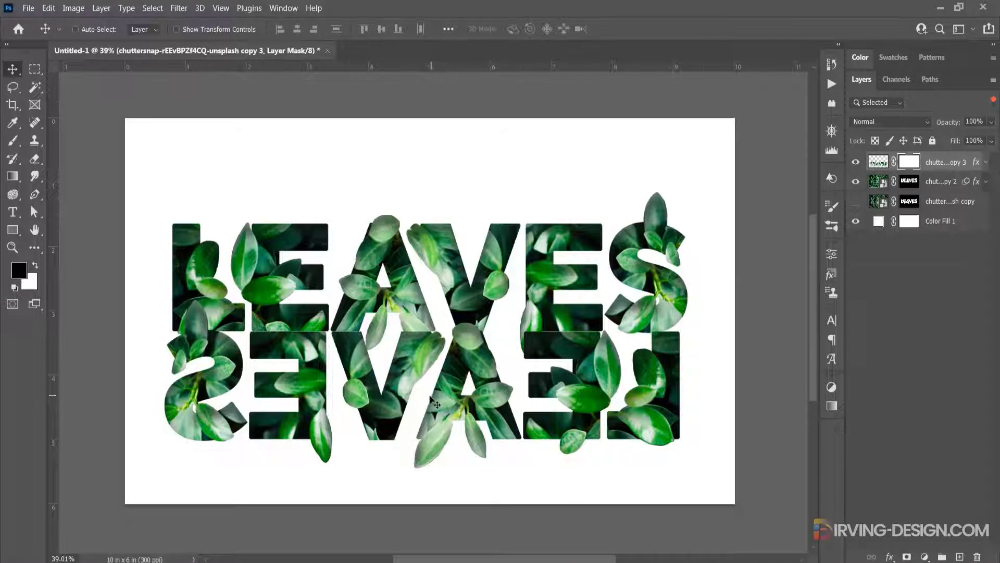
left_click(13, 176)
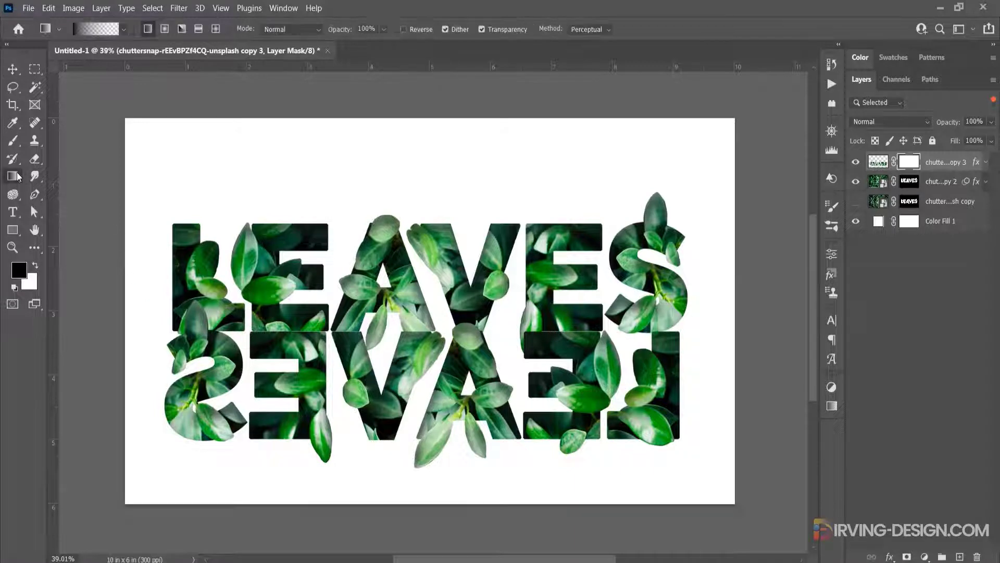
left_click_drag(444, 466, 431, 377)
left_click_drag(418, 465, 417, 310)
left_click_drag(426, 443, 435, 297)
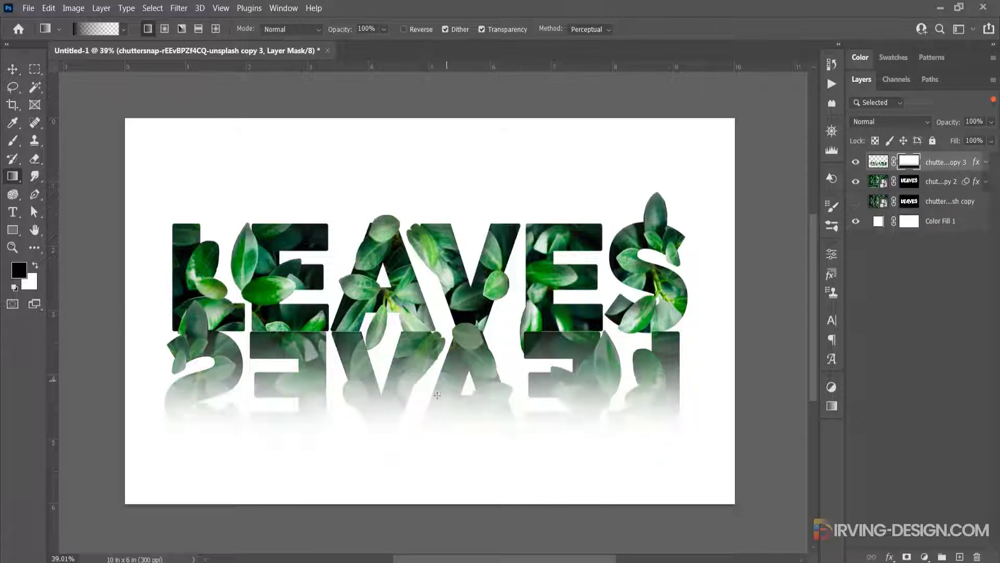
left_click_drag(444, 423, 444, 297)
left_click_drag(443, 406, 444, 273)
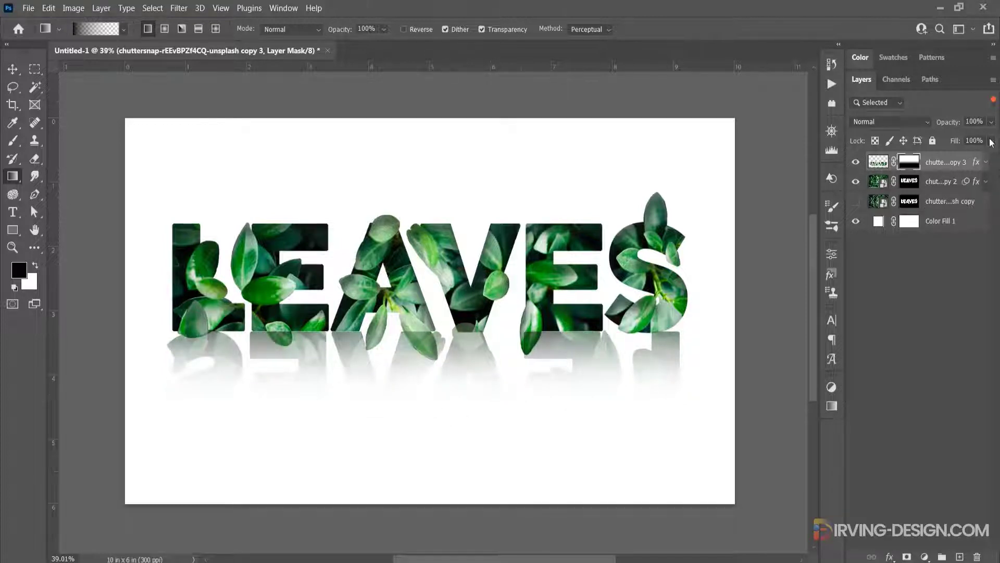
Step: Set the opacity of the flipped reflection layer to 64% and target its layer mask
left_click(991, 121)
left_click_drag(991, 140, 977, 140)
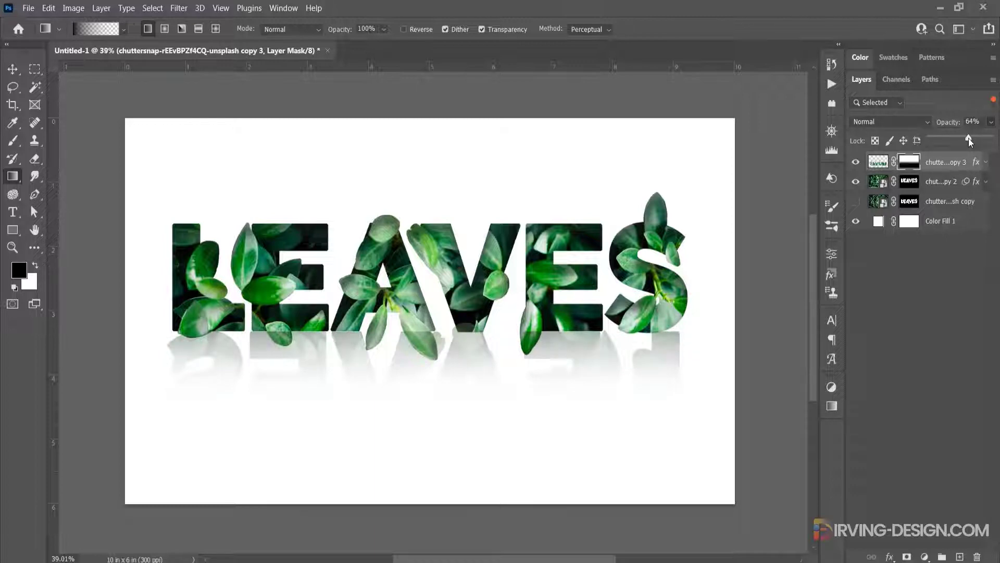
left_click(912, 168)
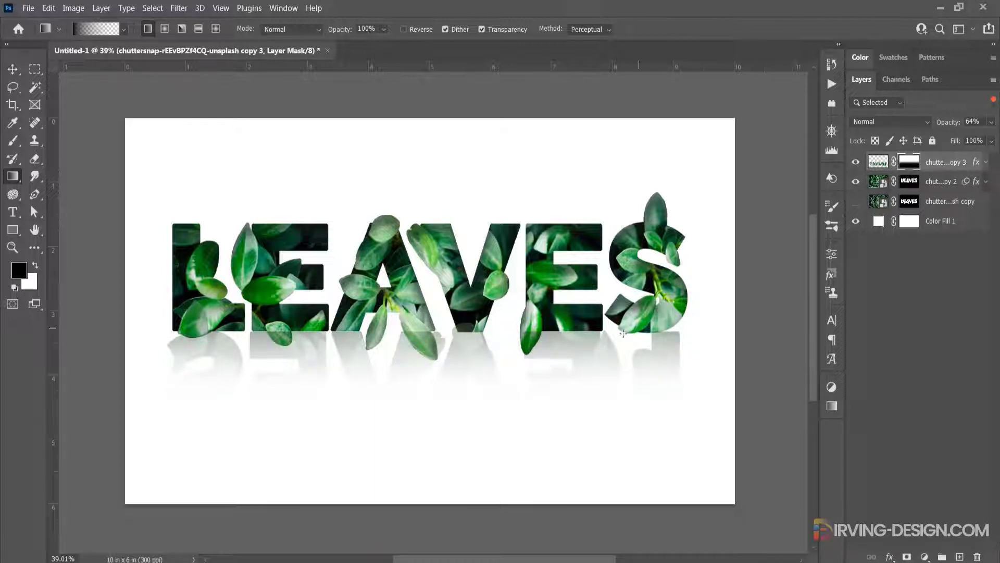
Step: Set up a soft black brush with size 174 px, hardness 0% and opacity 22%
key("b")
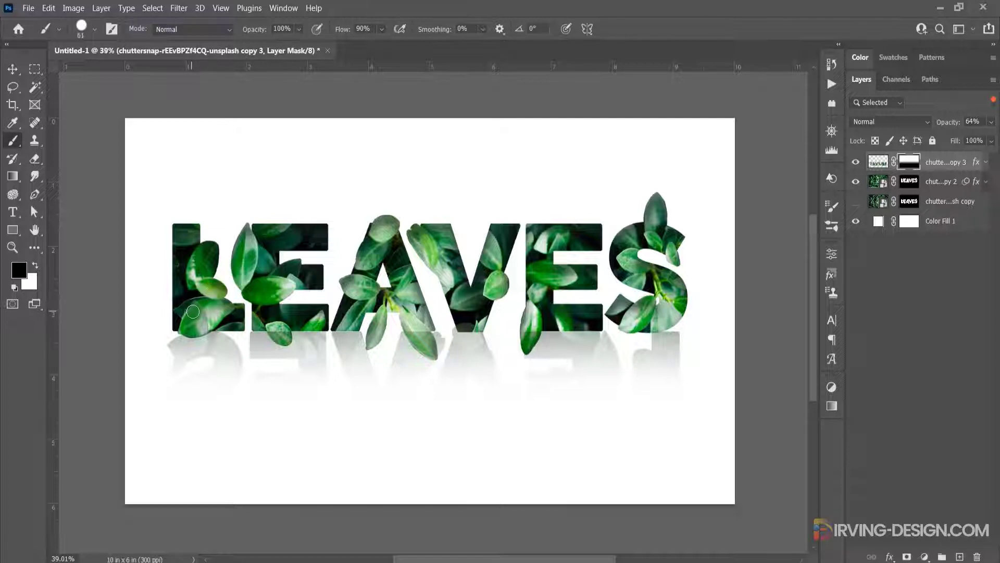
right_click(192, 312)
left_click_drag(330, 280, 257, 279)
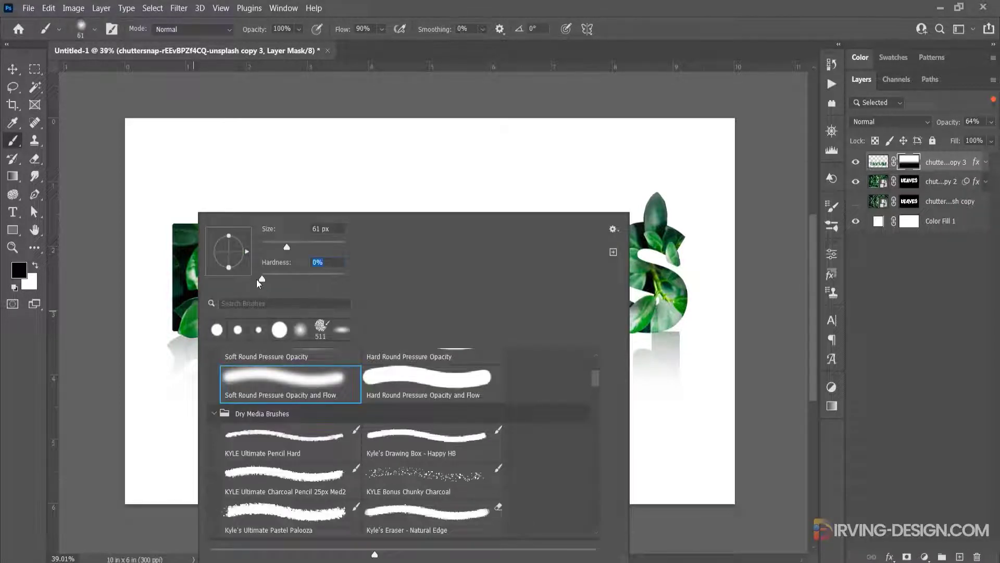
left_click_drag(286, 246, 306, 243)
left_click(299, 29)
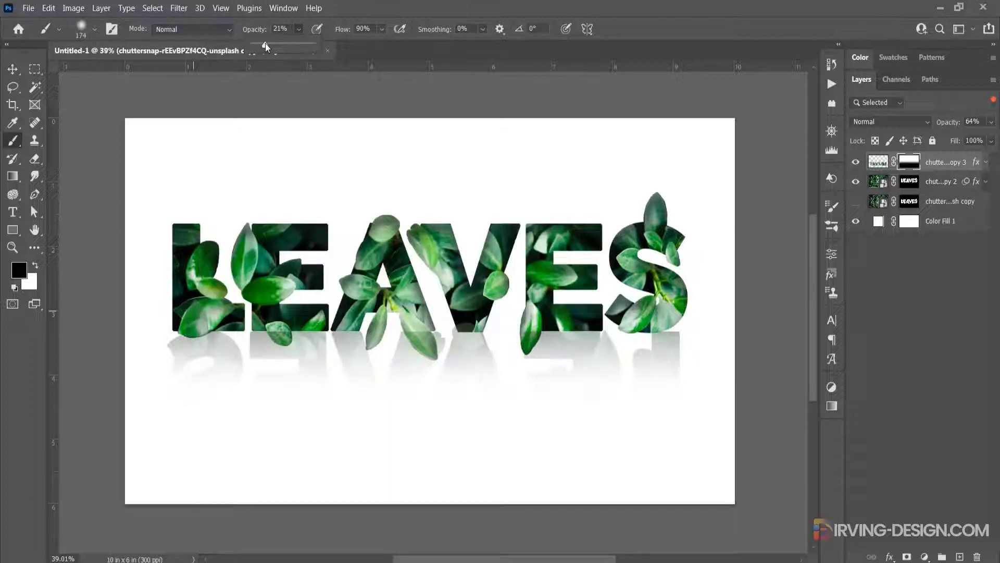
left_click_drag(265, 44, 266, 44)
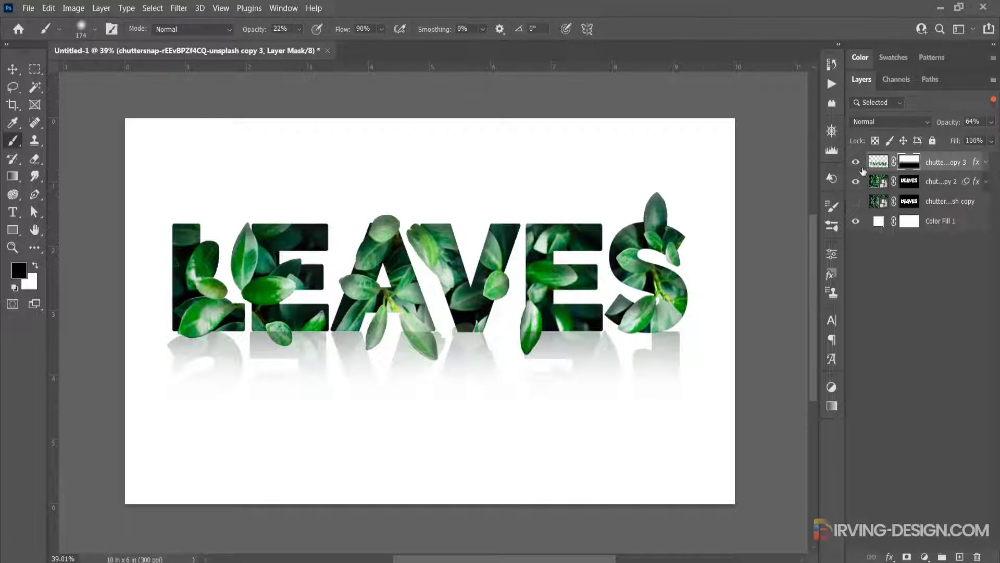
Step: Compare the artwork with the reflection hidden, and mask the reflection off the leaf hanging from the second E with a 66 px brush
left_click(856, 162)
left_click(856, 162)
scroll(536, 319, "up", 3)
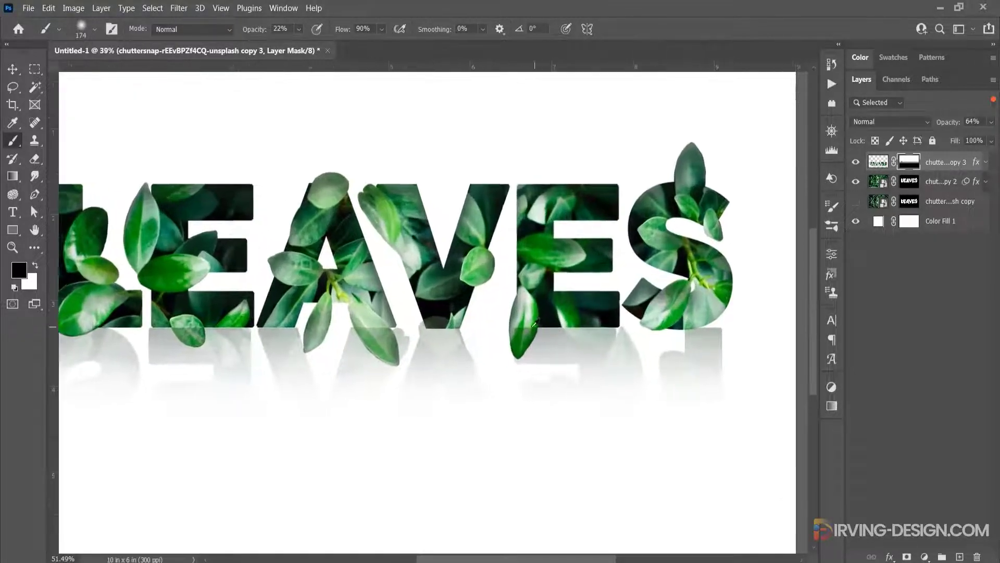
scroll(536, 319, "up", 3)
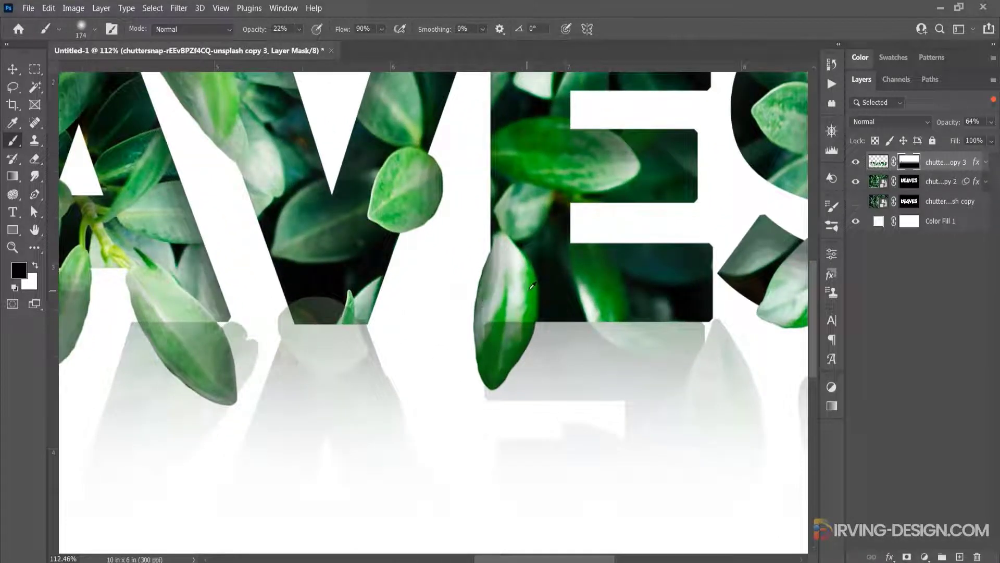
left_click_drag(508, 302, 489, 302)
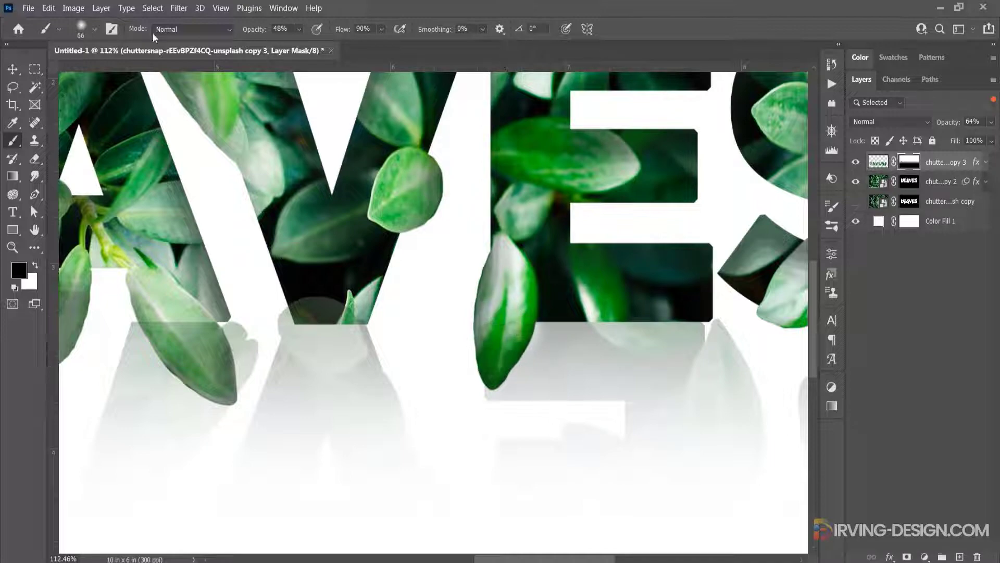
Step: Paint black at 100% brush opacity on the reflection's mask to clear it from the lower leaves and edges of the other letters
key("0")
left_click_drag(70, 297, 359, 328)
mouse_move(109, 357)
left_mouse_down()
mouse_move(310, 344)
mouse_move(258, 368)
left_mouse_up()
left_click_drag(87, 324, 274, 360)
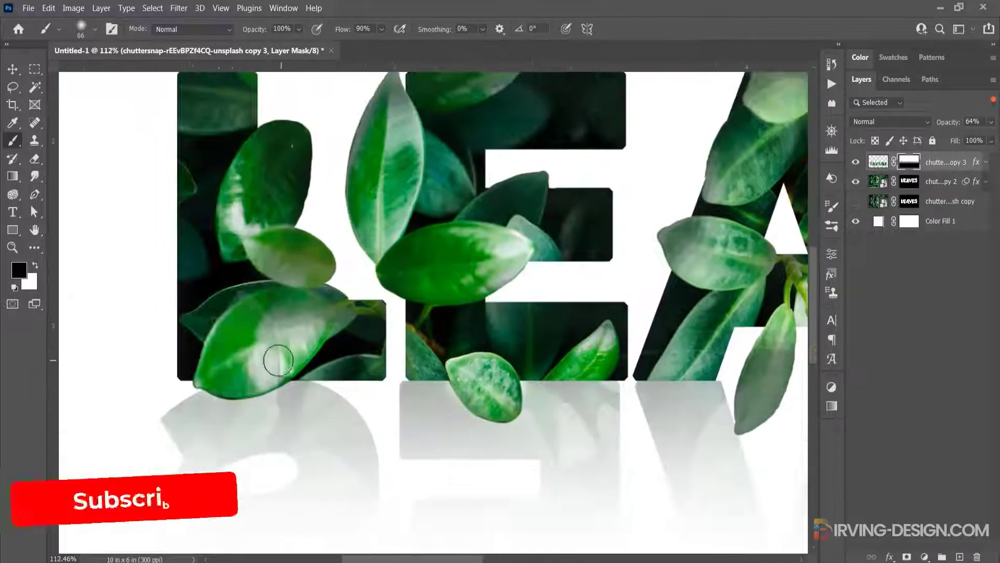
scroll(521, 342, "down", 2)
left_click_drag(750, 333, 490, 339)
left_click_drag(750, 307, 491, 312)
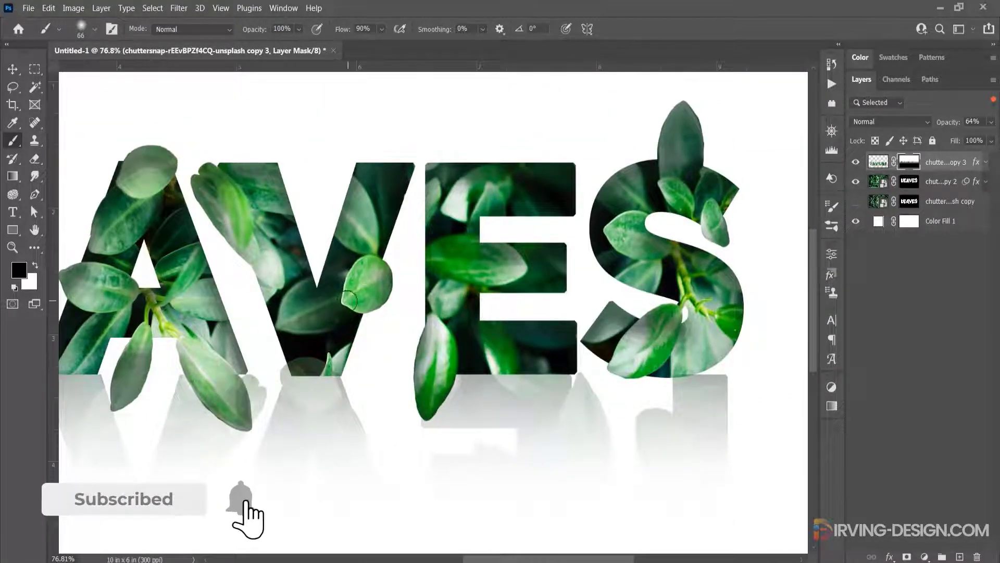
scroll(204, 375, "down", 3)
left_click_drag(204, 378, 467, 371)
Step: Duplicate the main LEAVES text layer and target the duplicate's layer mask
key("v")
key("x")
left_click(880, 183)
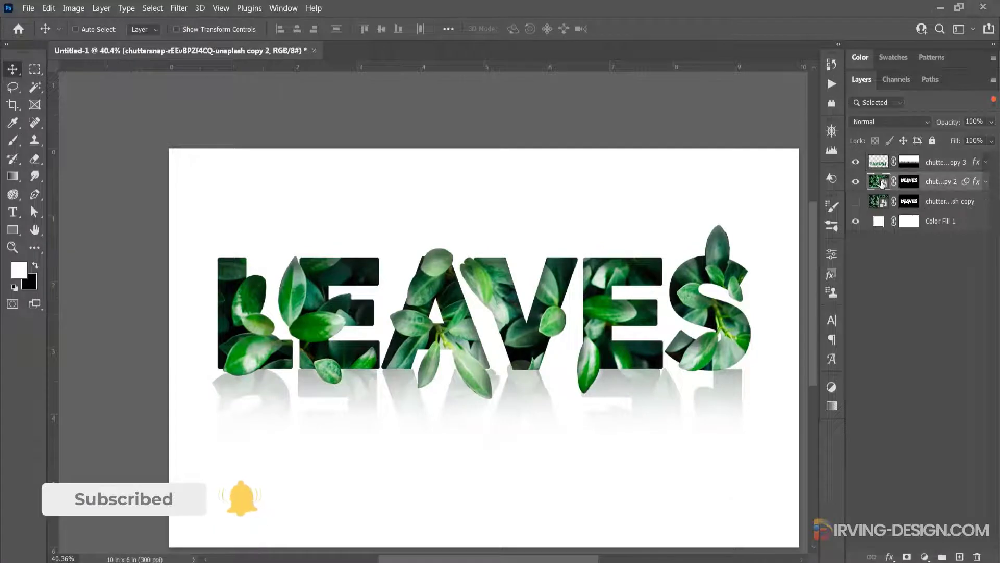
key("ctrl+j")
left_click(909, 182)
key("x")
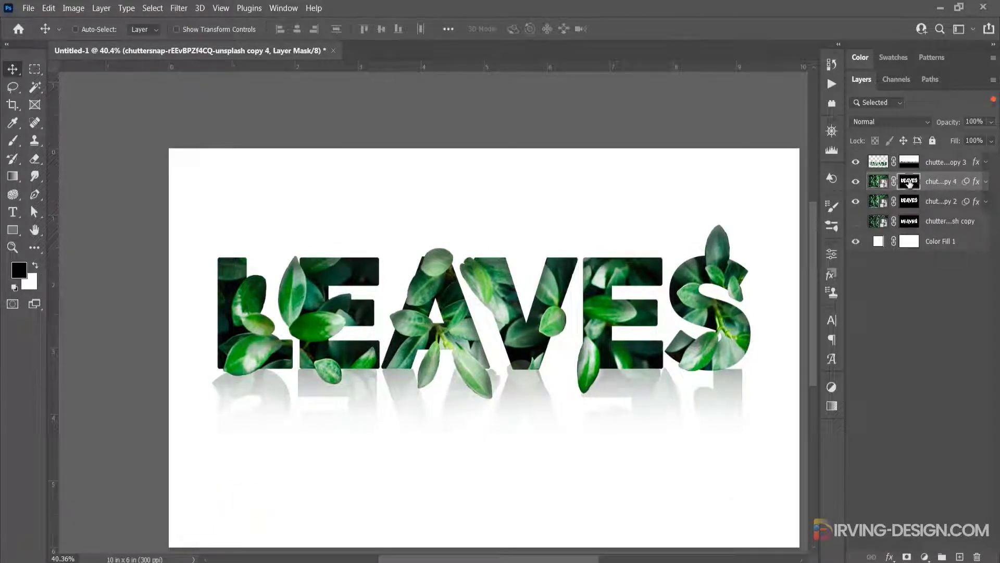
Step: Rasterize the new duplicate layer and apply its layer mask permanently to its pixels
right_click(933, 183)
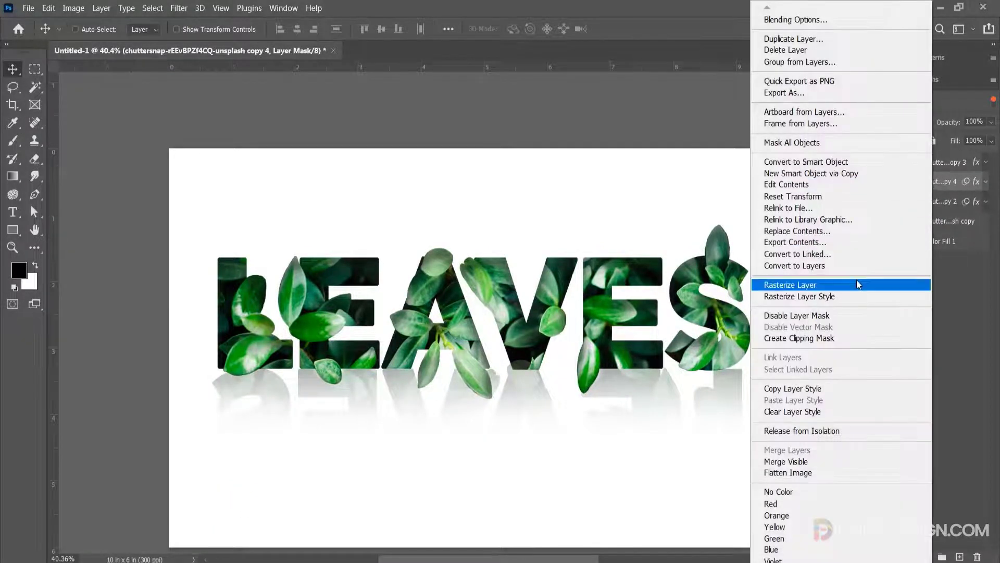
left_click(792, 283)
key("x")
right_click(914, 184)
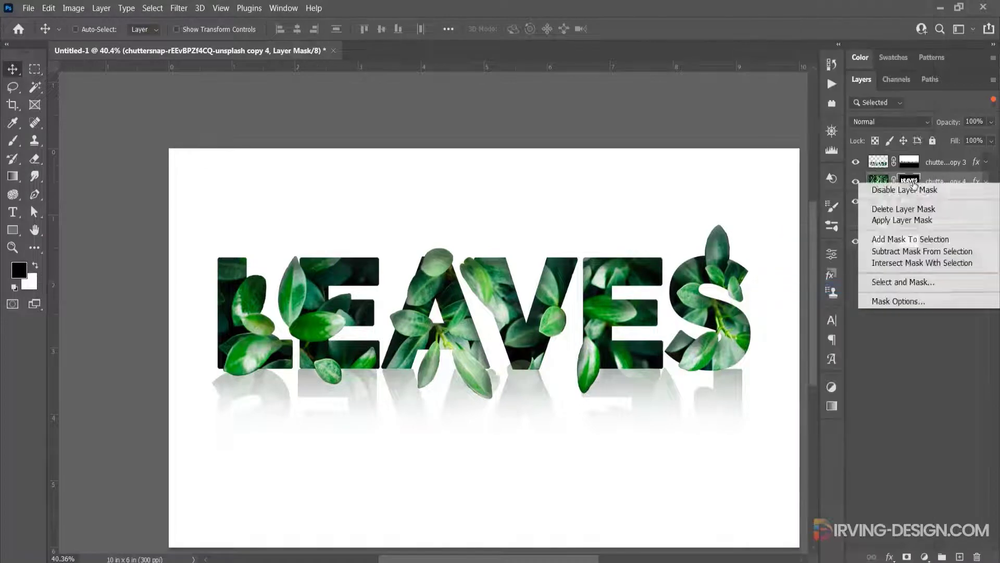
left_click(899, 221)
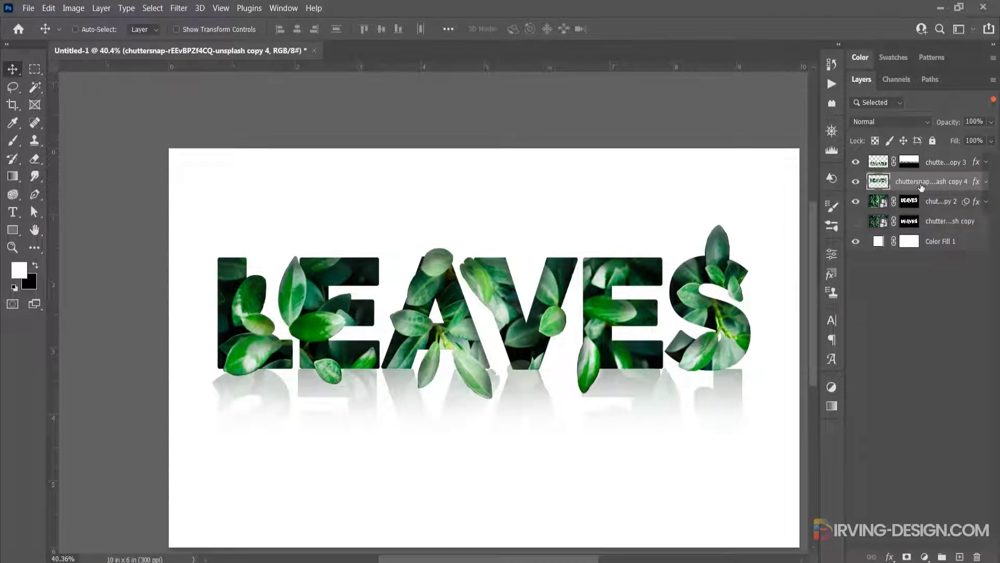
Step: Fill the rasterized duplicate's letter shapes with black, deselect, and place the main foliage text layer above it
left_click(880, 181, "ctrl")
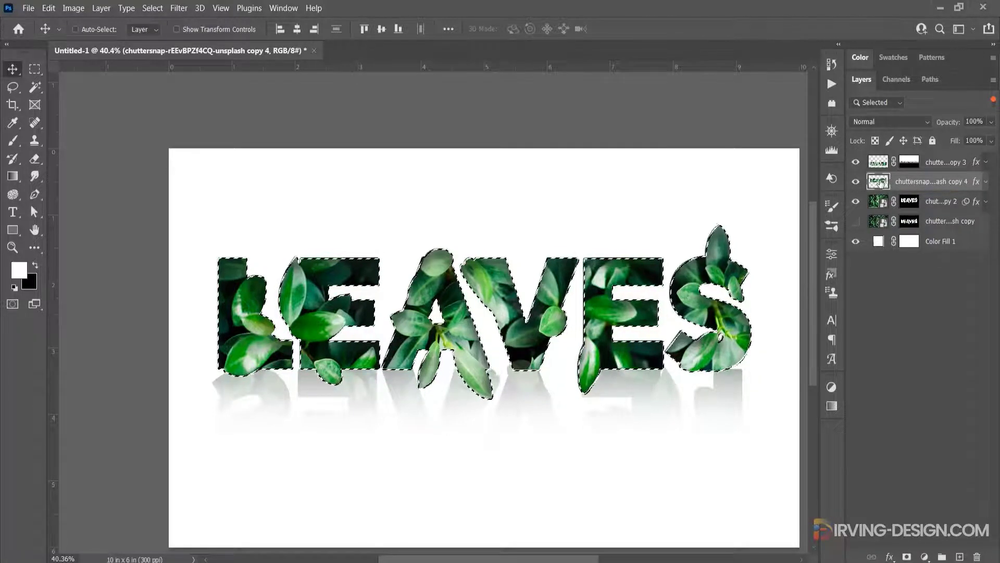
key("ctrl+BackSpace")
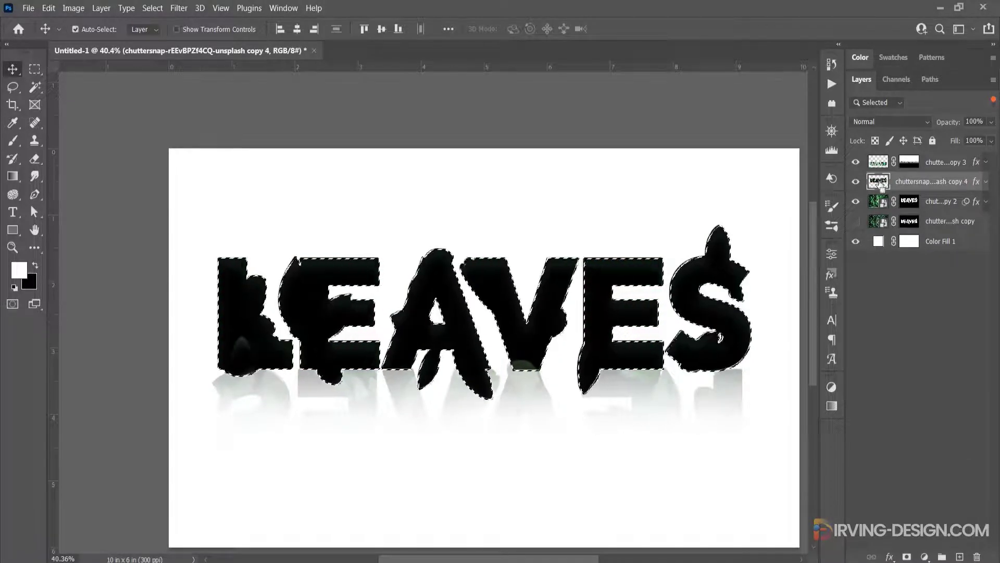
key("ctrl+d")
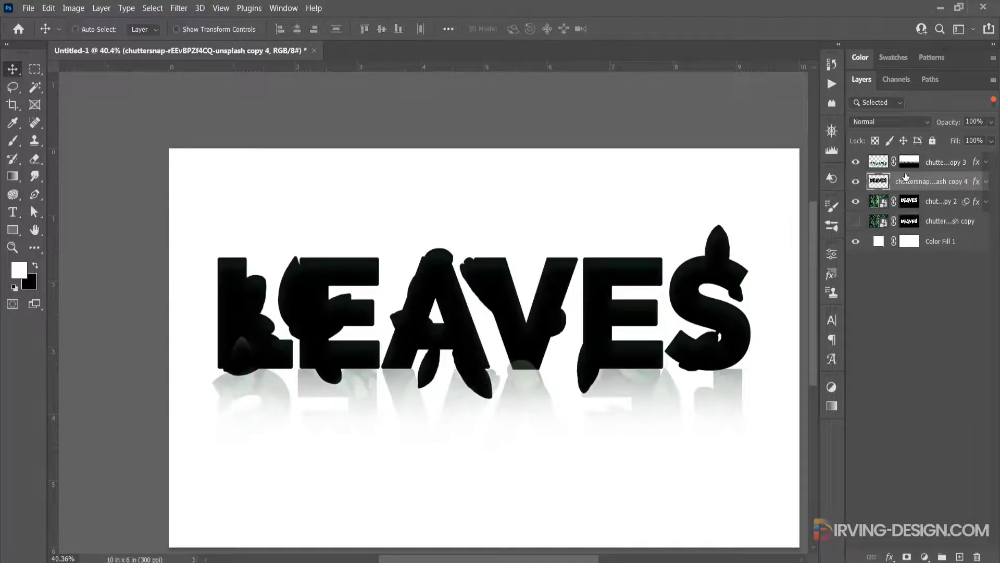
left_click(881, 202)
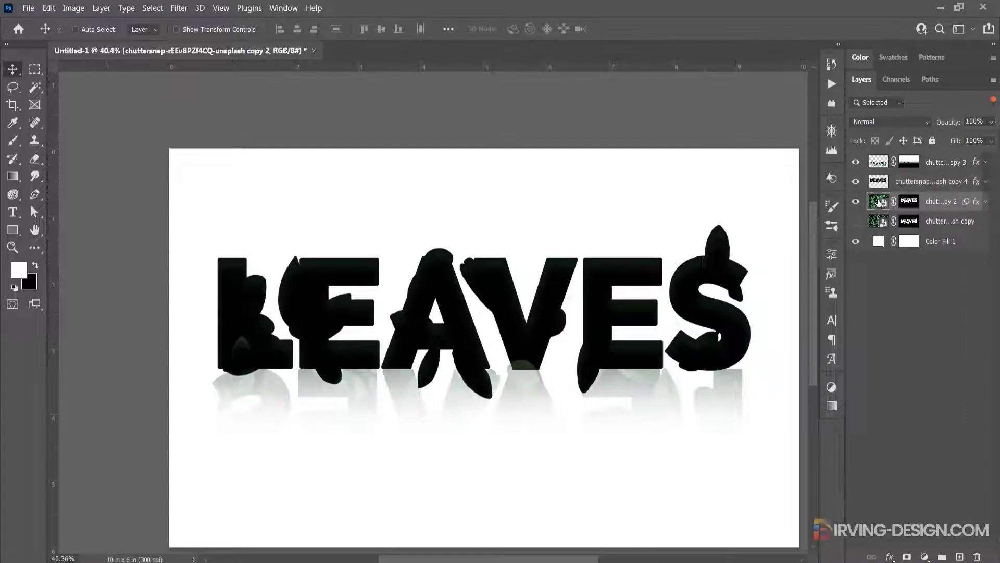
left_click_drag(881, 202, 874, 177)
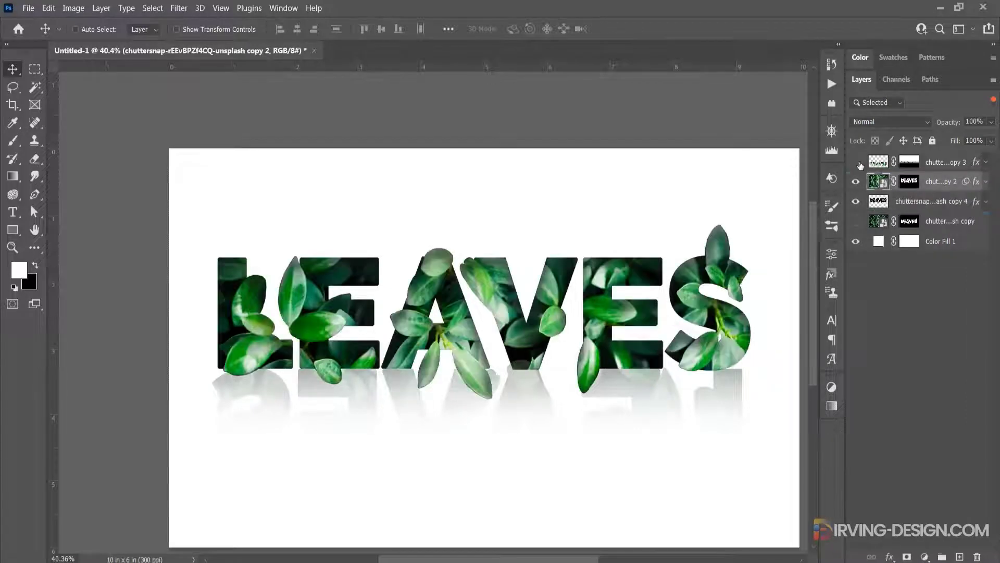
Step: Show the reflection layer, place it beneath the black text copy, and rename it Reflection
left_click(856, 162)
left_click(880, 164)
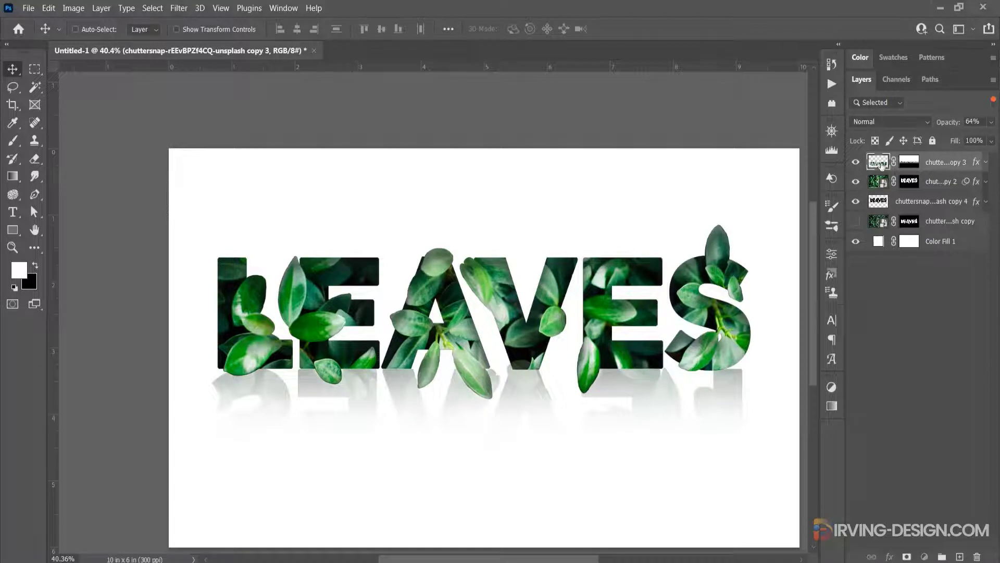
left_click_drag(881, 163, 884, 202)
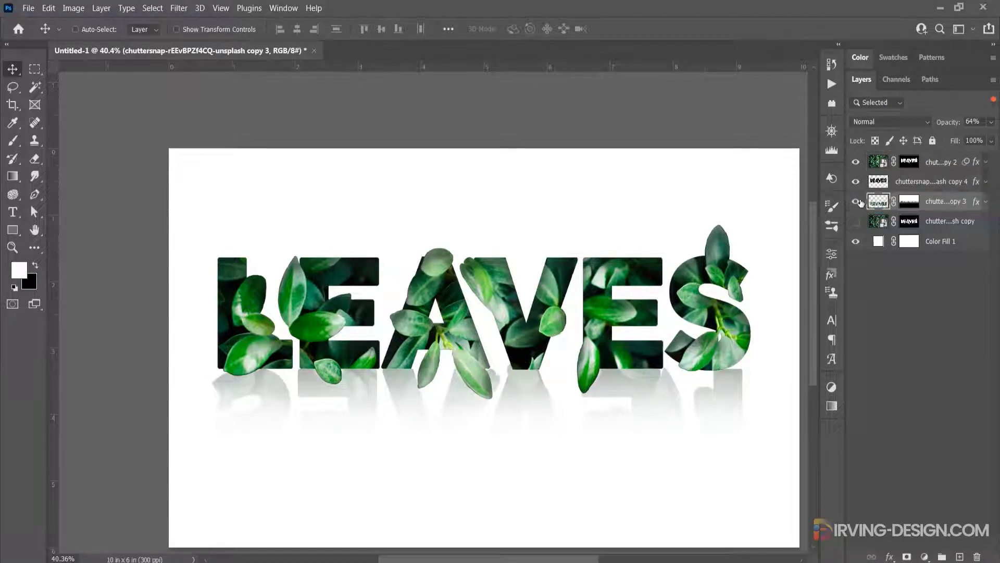
double_click(936, 202)
type("Reflection")
key("Return")
Step: Rename the black text copy's layer as Shadow
left_click(928, 186)
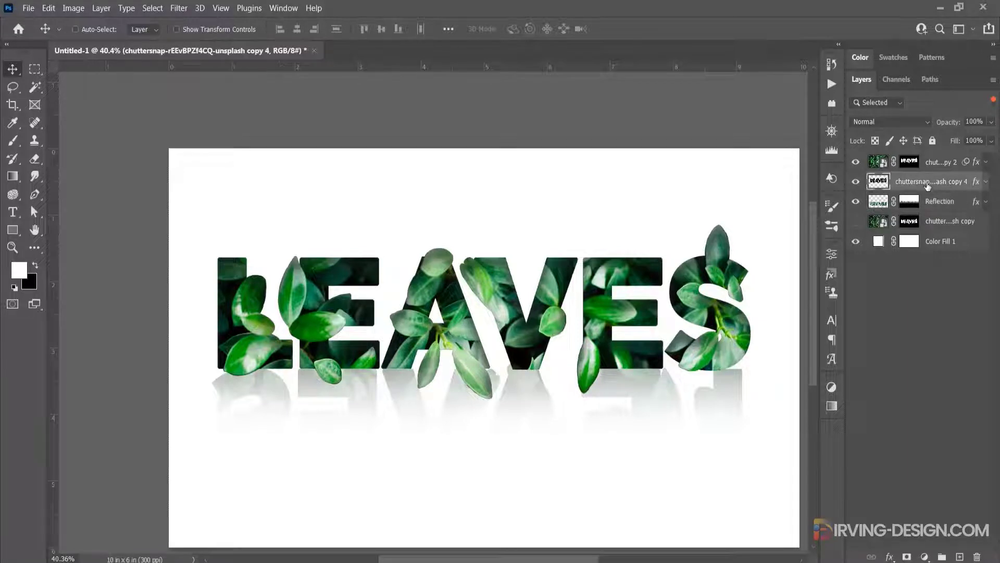
double_click(907, 181)
type("Shadow")
key("Return")
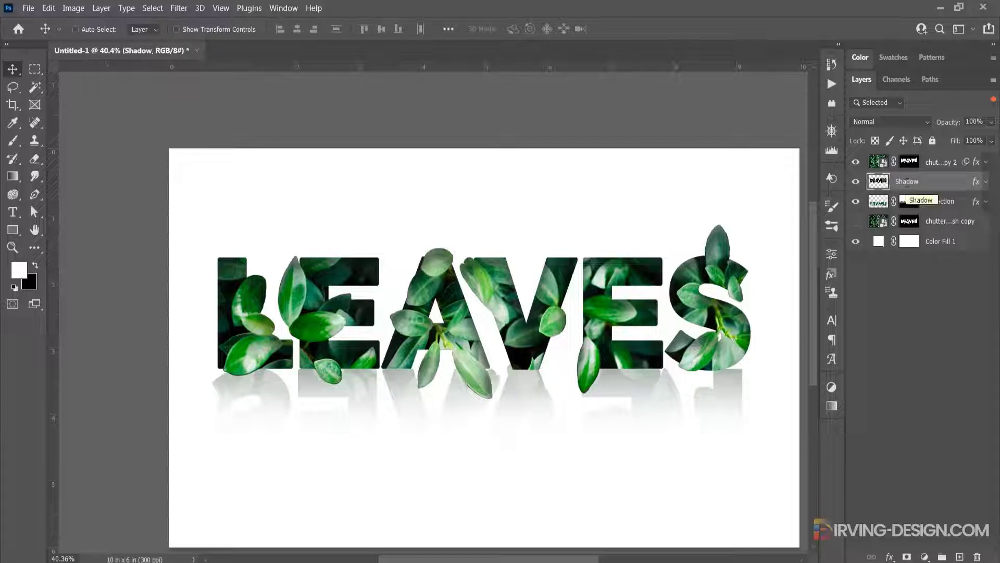
Step: Convert the Shadow layer to a smart object and squash it downward to about 36% of its height
right_click(929, 185)
left_click(869, 202)
key("ctrl+t")
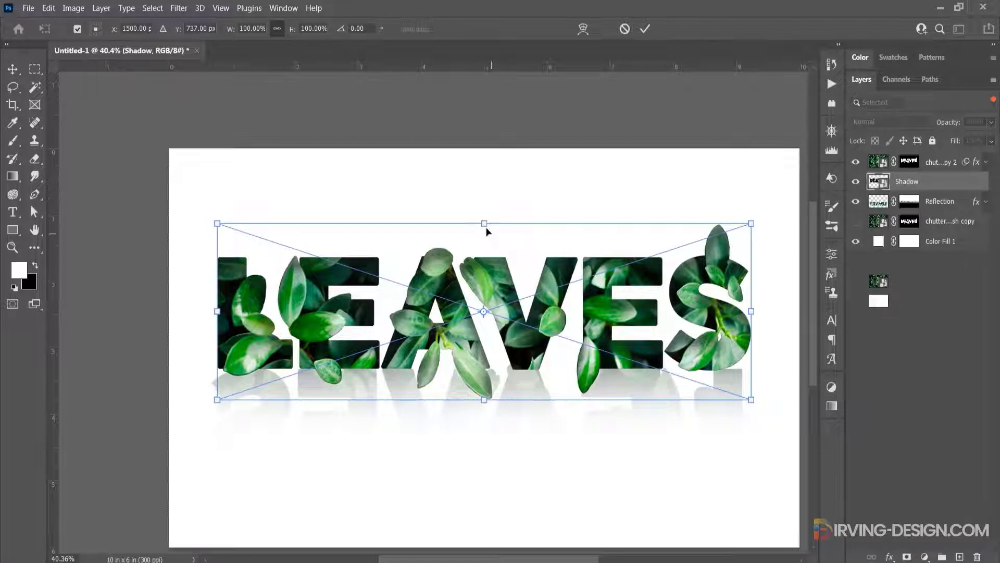
left_click_drag(483, 217, 475, 326)
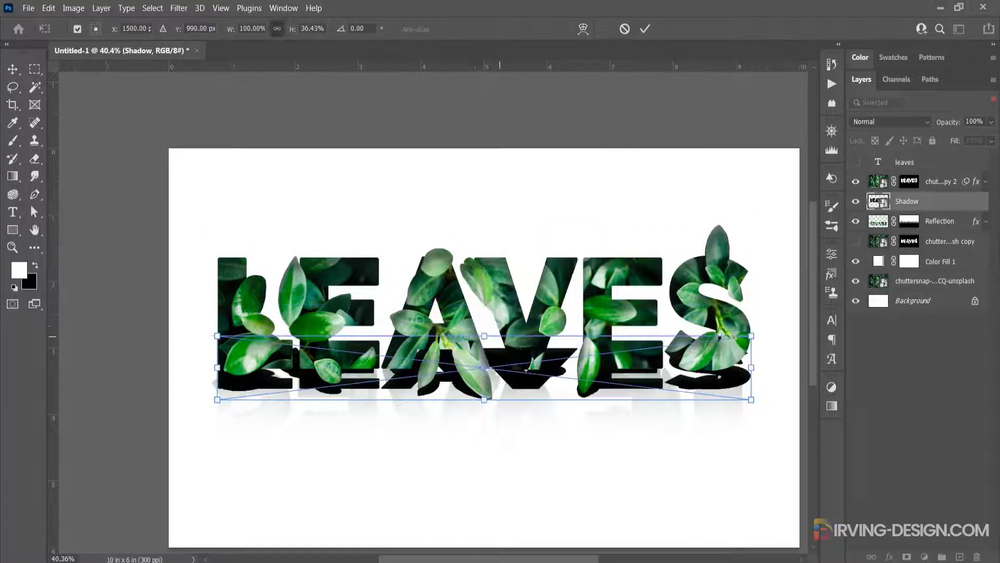
Step: Skew the squashed Shadow toward the right, raise it so its base meets the bottom of the letters, and apply the transform
right_click(557, 370)
left_click(585, 156)
left_click_drag(485, 339, 547, 367)
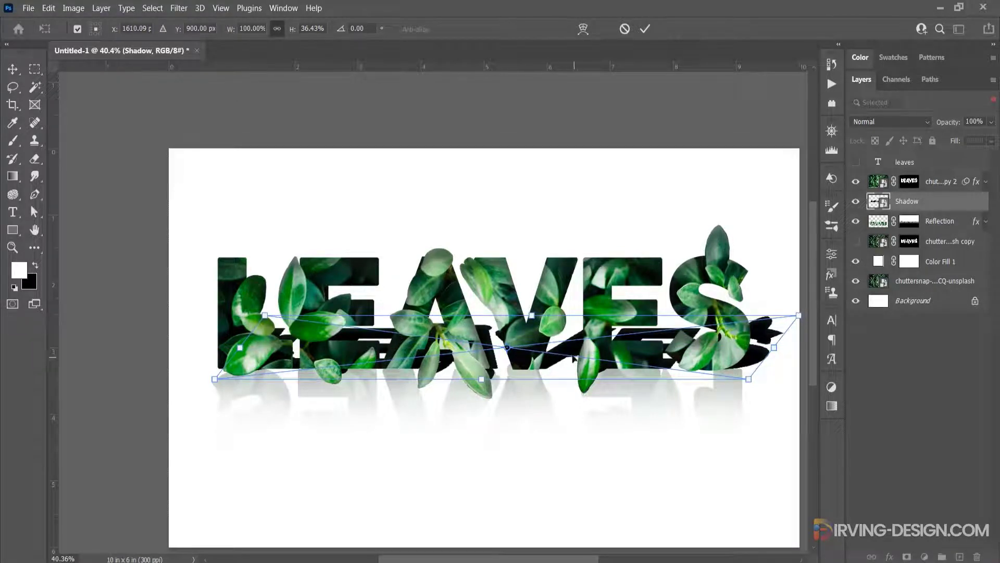
left_click(644, 30)
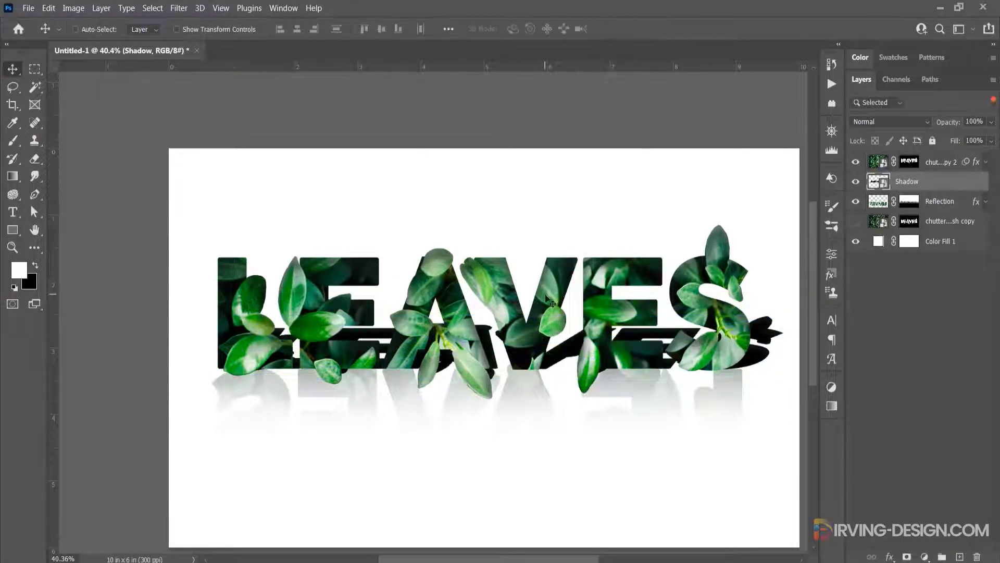
Step: Apply a Gaussian Blur with a radius of about 22.2 pixels to the Shadow layer
left_click(189, 8)
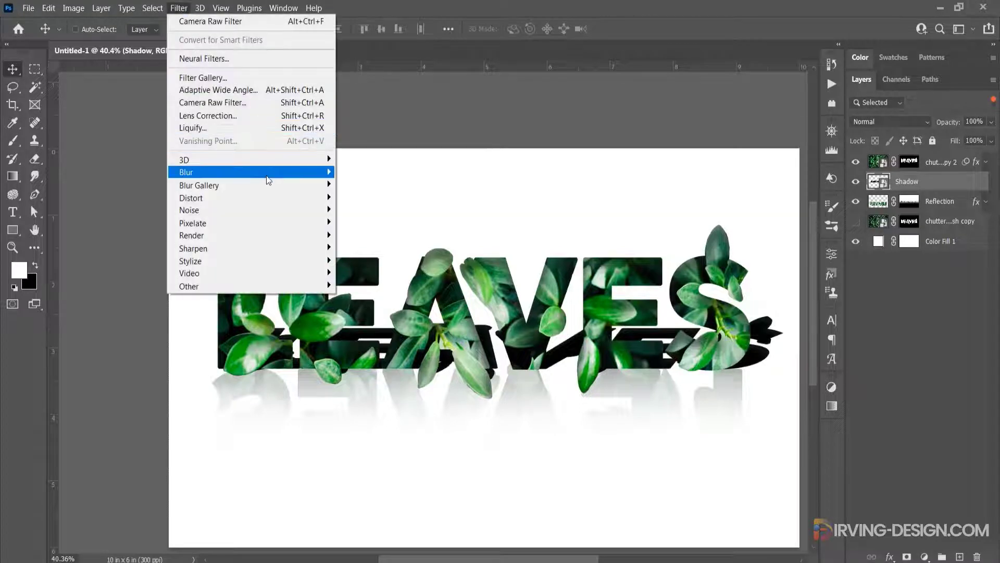
mouse_move(269, 177)
left_click(380, 222)
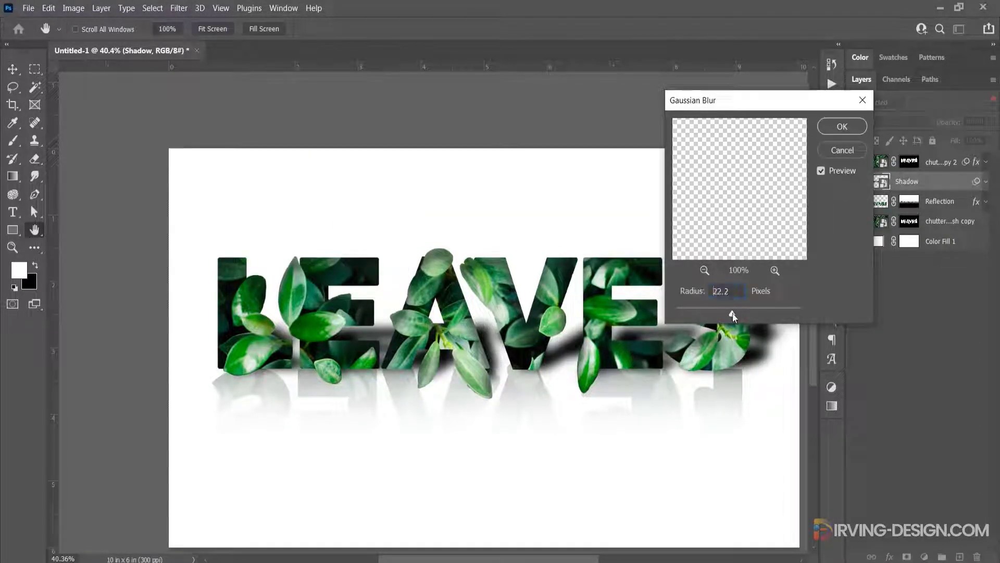
left_click(842, 127)
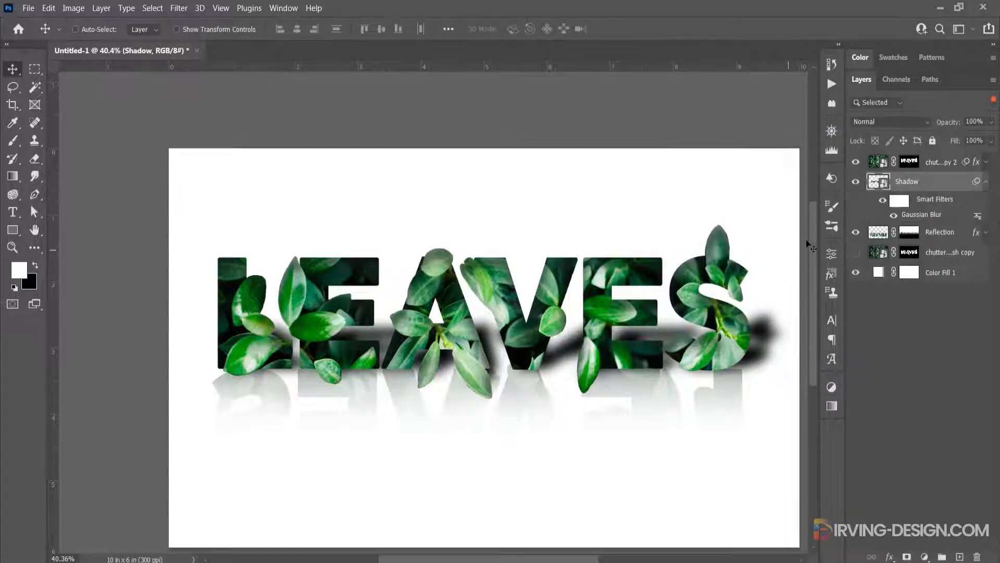
Step: Lower the Shadow layer's opacity to 54%
left_click(992, 121)
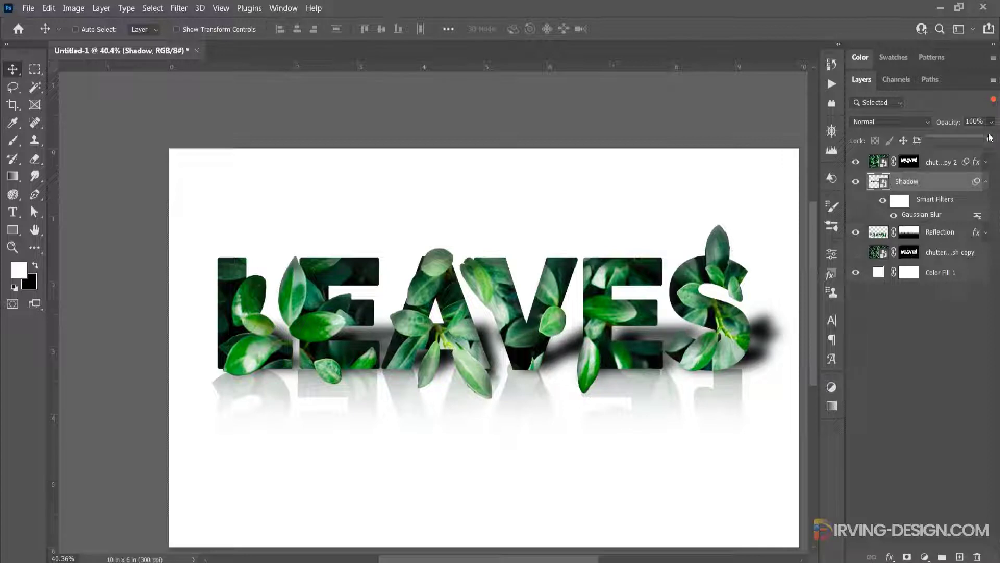
left_click_drag(973, 135, 963, 136)
left_click(928, 186)
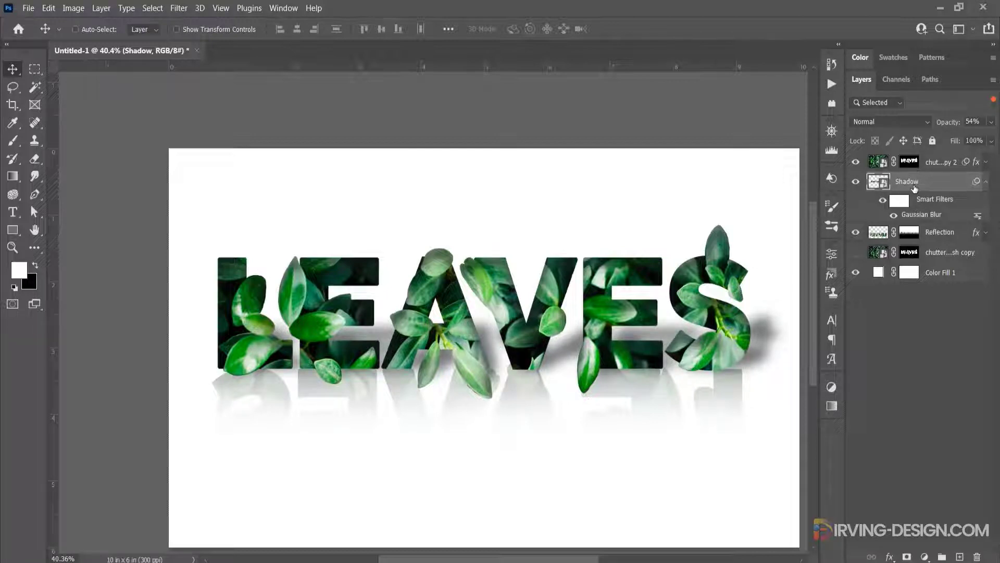
Step: Add an empty layer above Reflection and set up a soft black brush, 133 px in size at 13% opacity
left_click(938, 232)
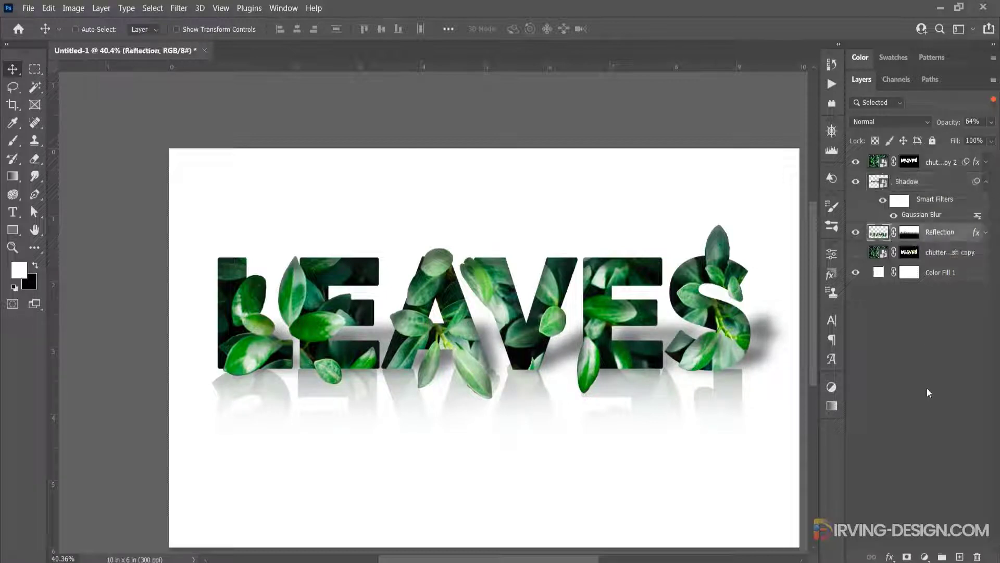
left_click(960, 557)
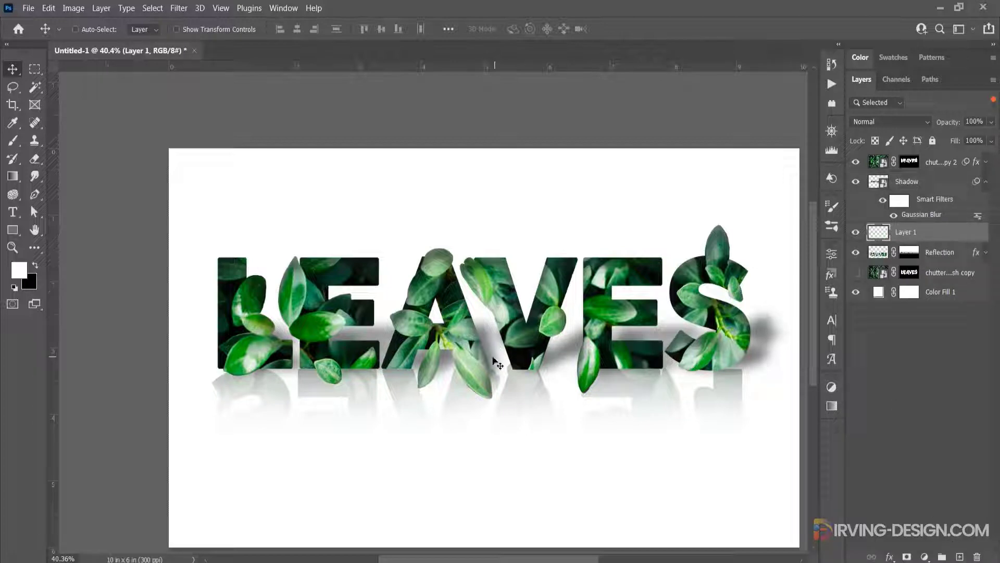
key("b")
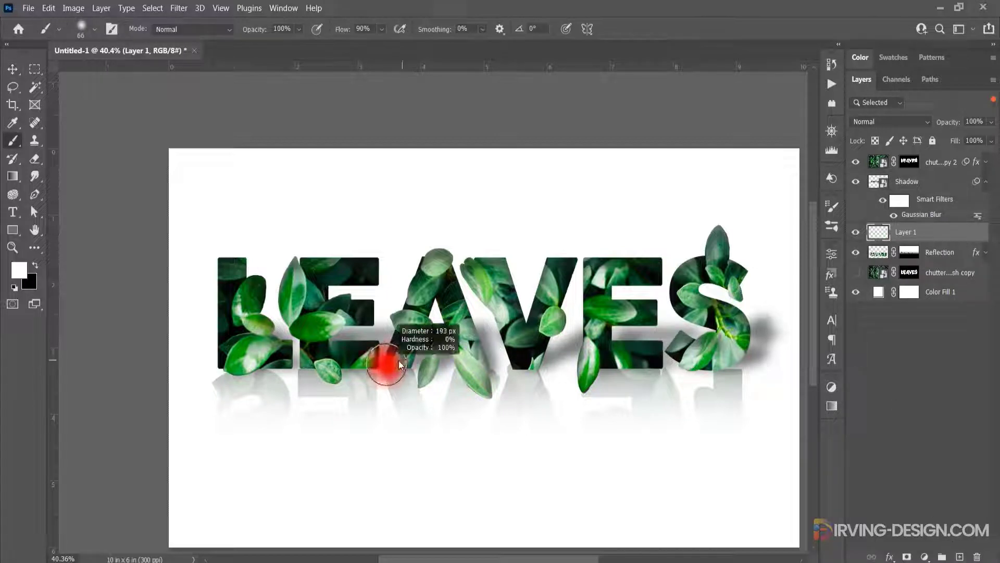
left_click_drag(390, 365, 396, 367)
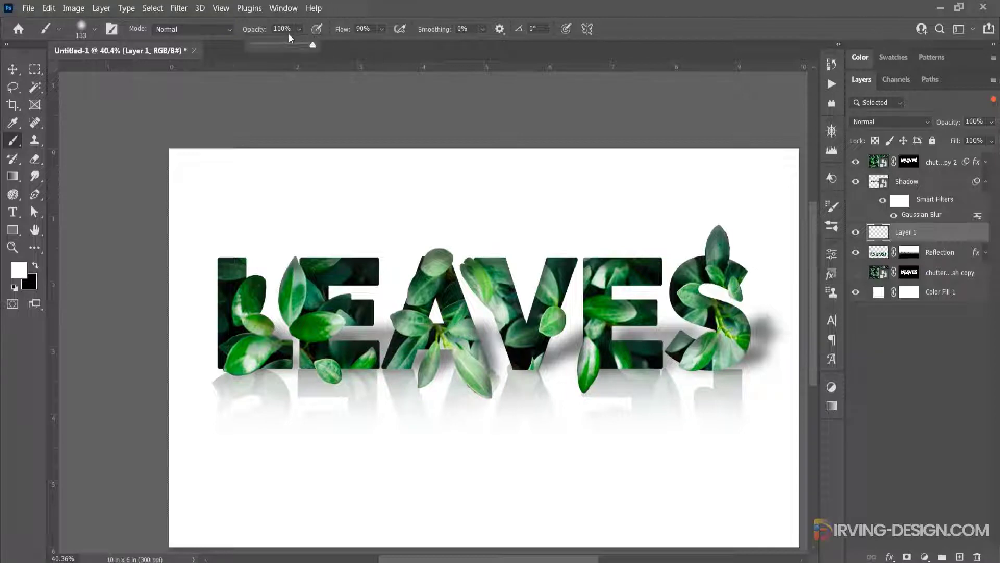
left_click_drag(312, 44, 261, 46)
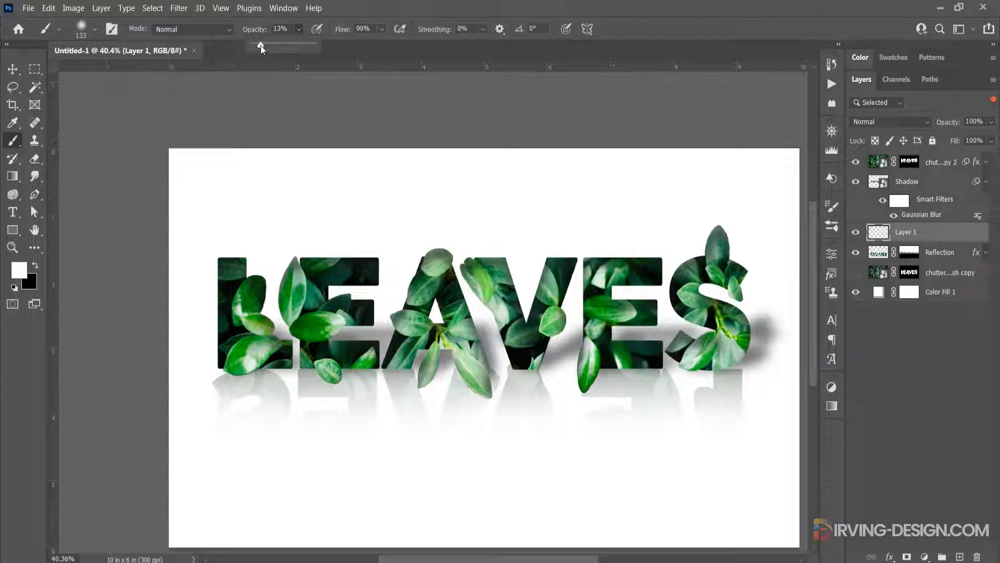
left_click(35, 265)
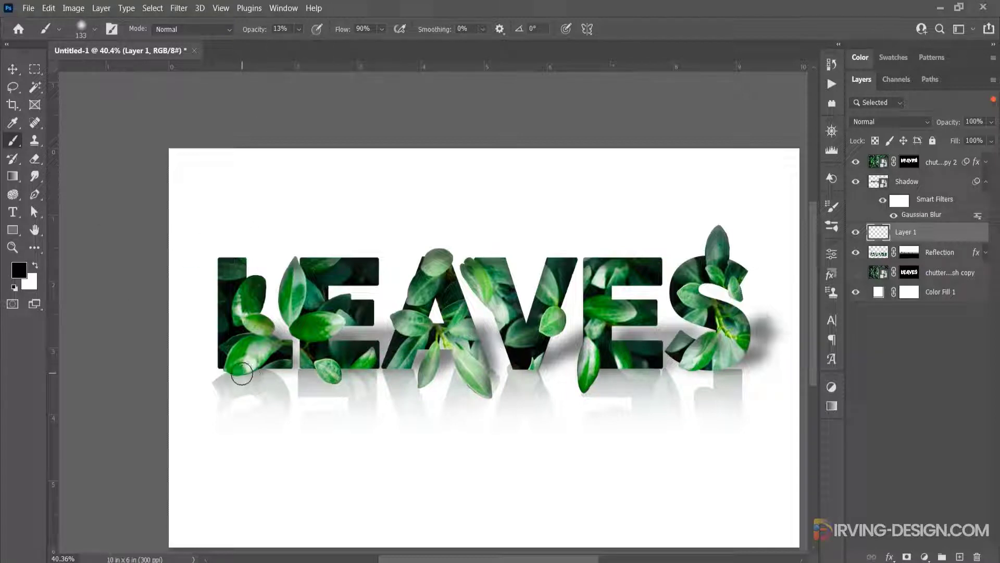
Step: Paint a faint black contact shadow along the bottom edges of the letters on the empty layer
mouse_move(235, 373)
left_mouse_down()
mouse_move(732, 374)
mouse_move(333, 373)
mouse_move(255, 360)
left_mouse_up()
key("ctrl+z")
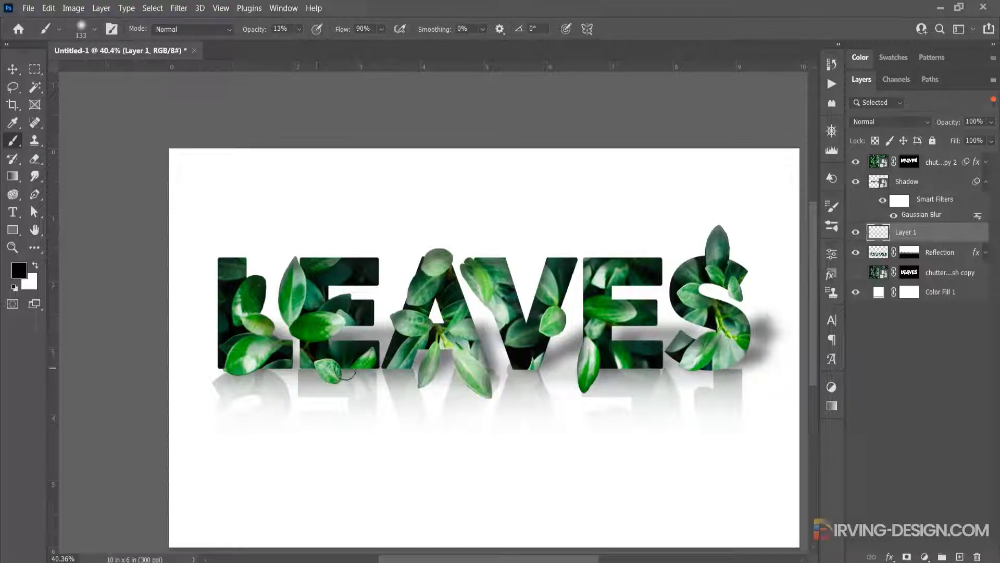
scroll(718, 340, "down", 3)
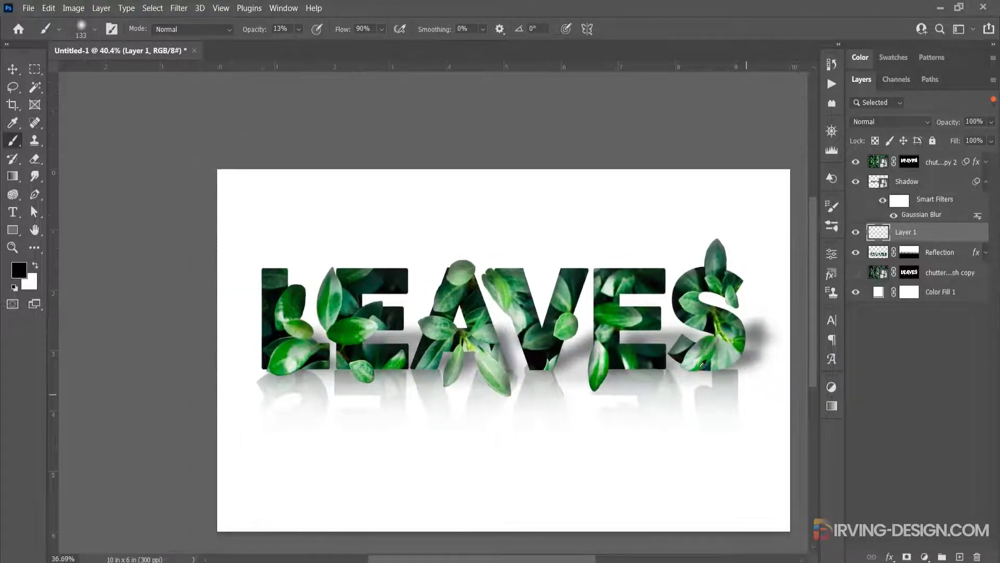
Step: Add a linear gradient fill layer above Color Fill 1, using the green-to-turquoise preset from the Greens group at 90°
left_click(878, 293)
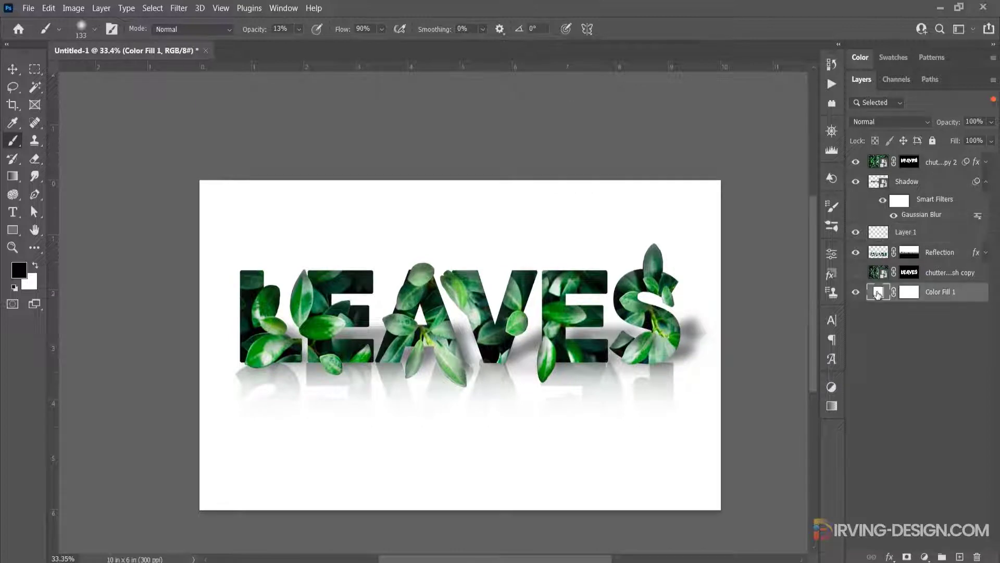
left_click(924, 556)
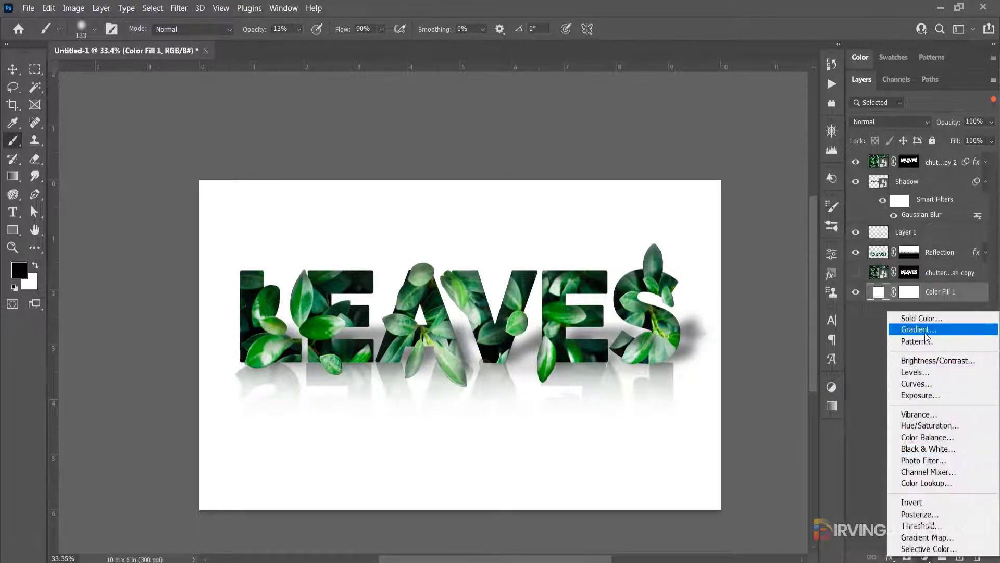
left_click(909, 327)
left_click(764, 172)
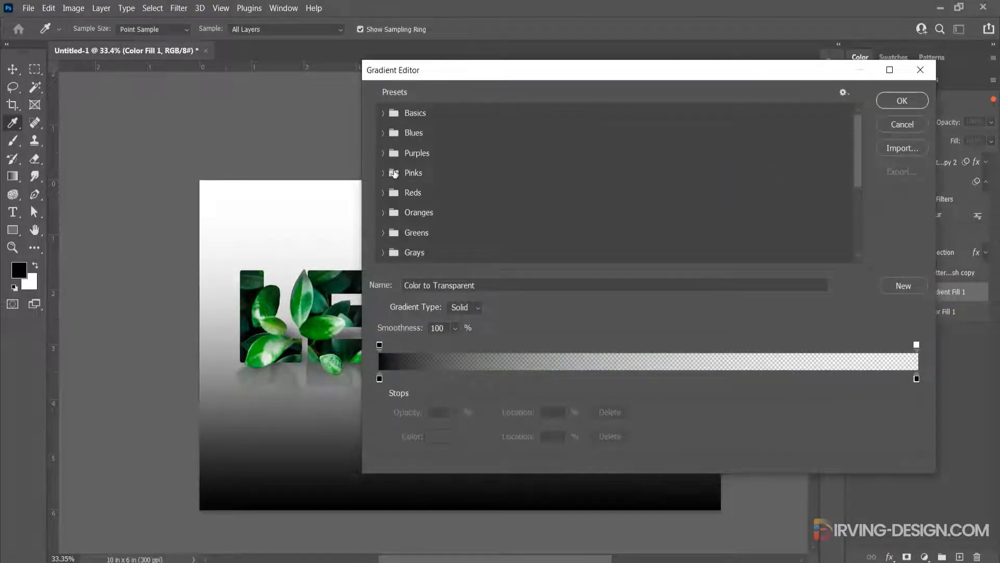
left_click(384, 233)
scroll(490, 249, "down", 1)
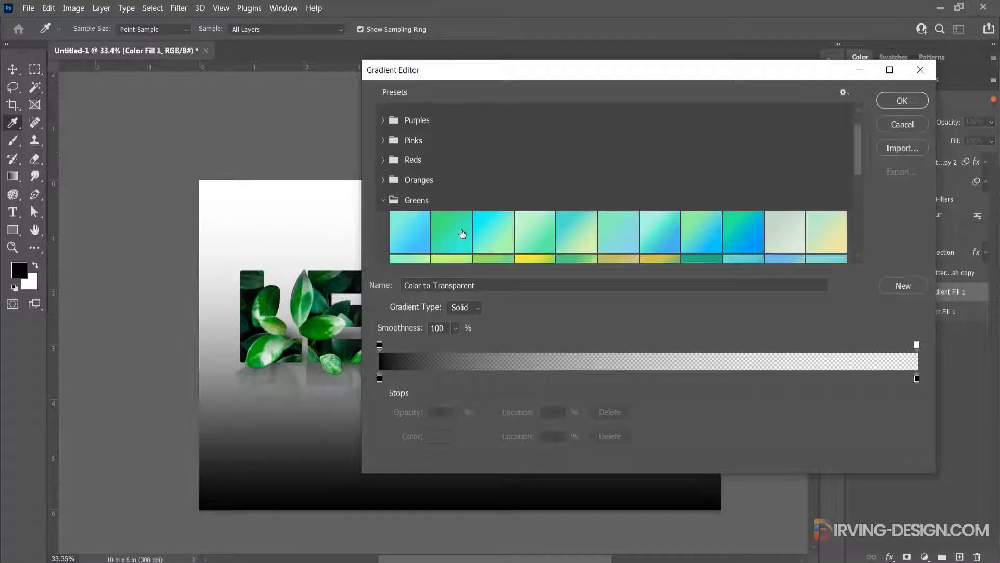
left_click(460, 241)
left_click(902, 100)
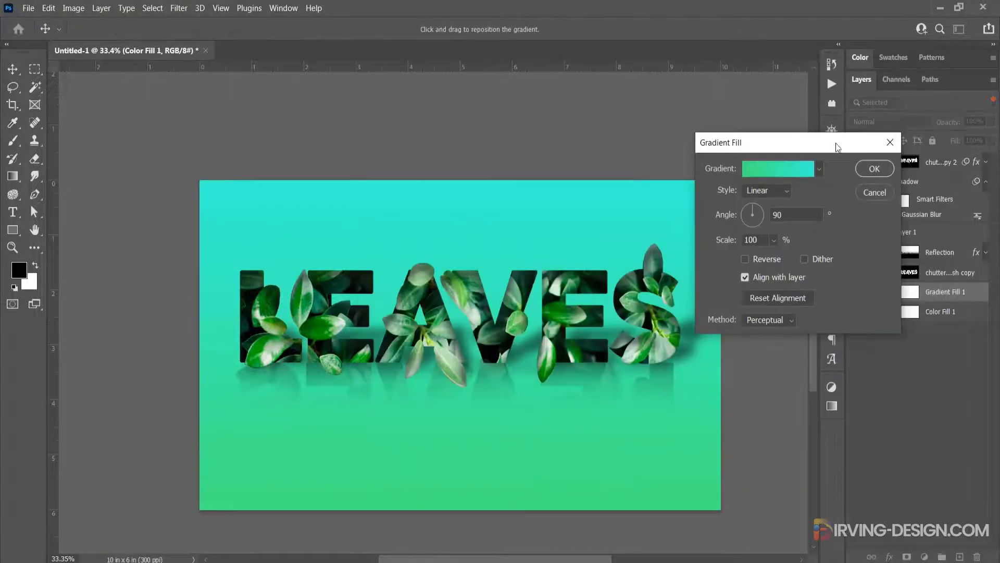
left_click(874, 168)
Step: Reduce the gradient fill layer's opacity to 55% to soften the background colours
key("b")
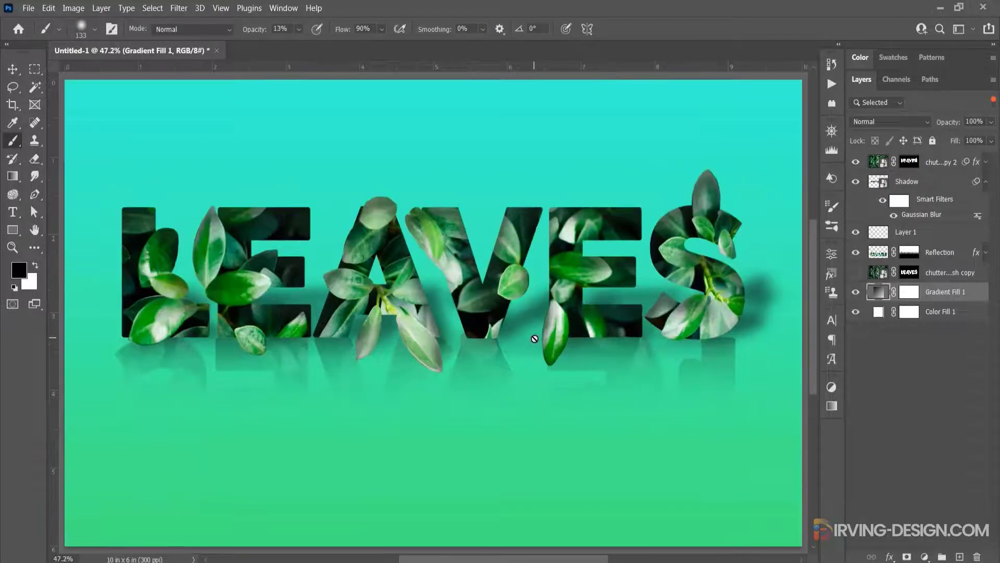
scroll(534, 337, "up", 2)
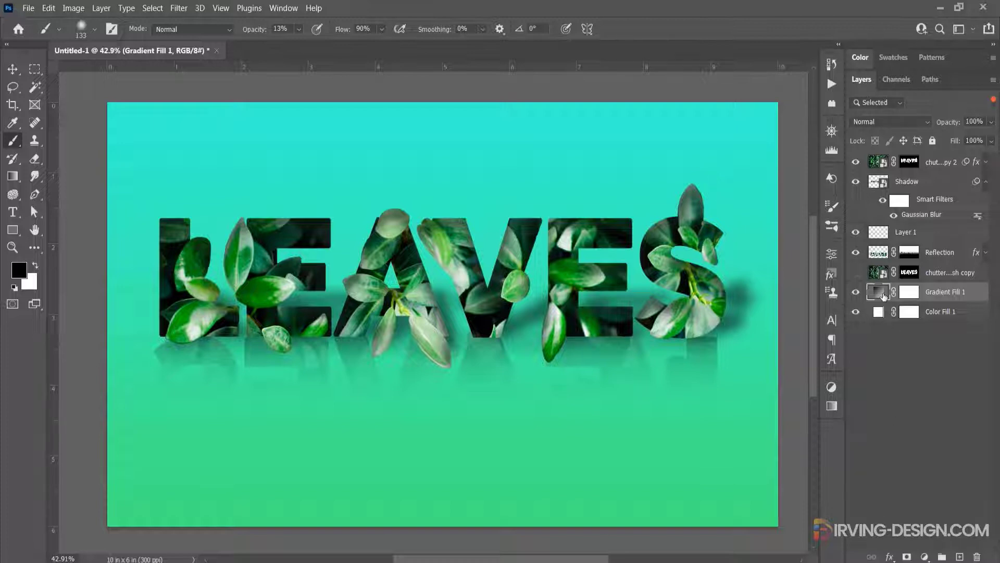
left_click(991, 122)
mouse_move(974, 135)
left_mouse_down()
mouse_move(957, 140)
mouse_move(964, 134)
left_mouse_up()
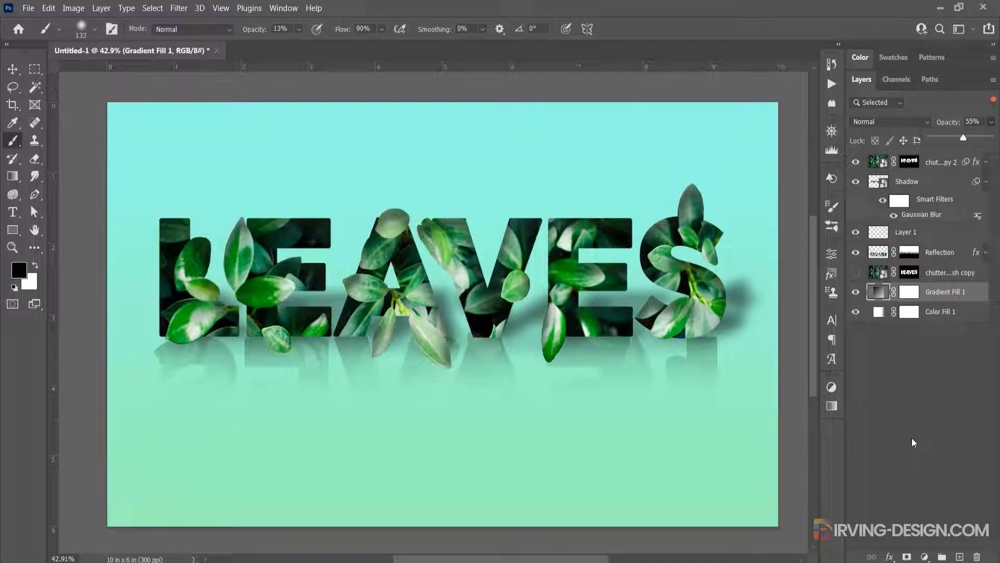
key("Return")
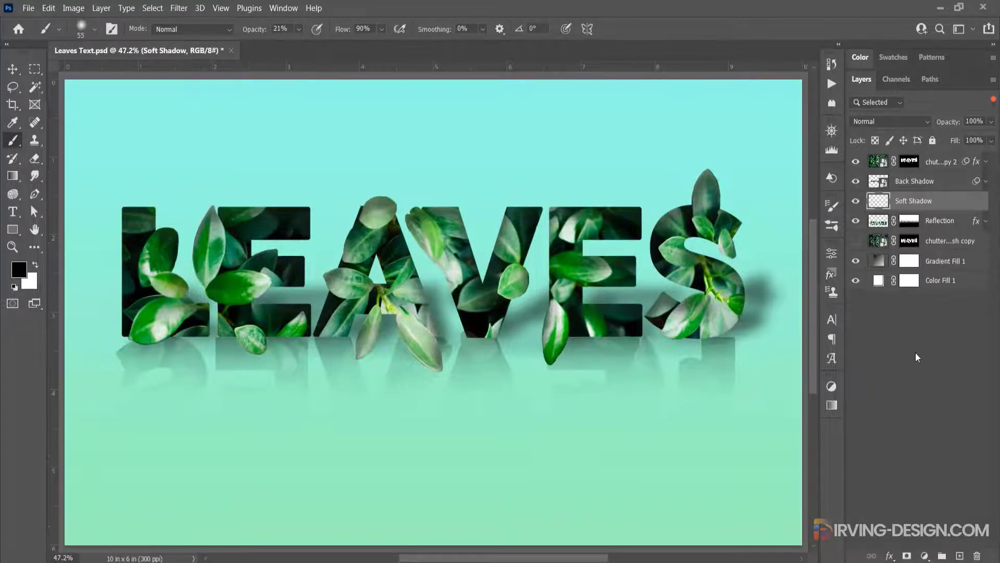
Step: Add an empty layer above Soft Shadow and name it Leaves shadow
left_click(960, 556)
double_click(905, 201)
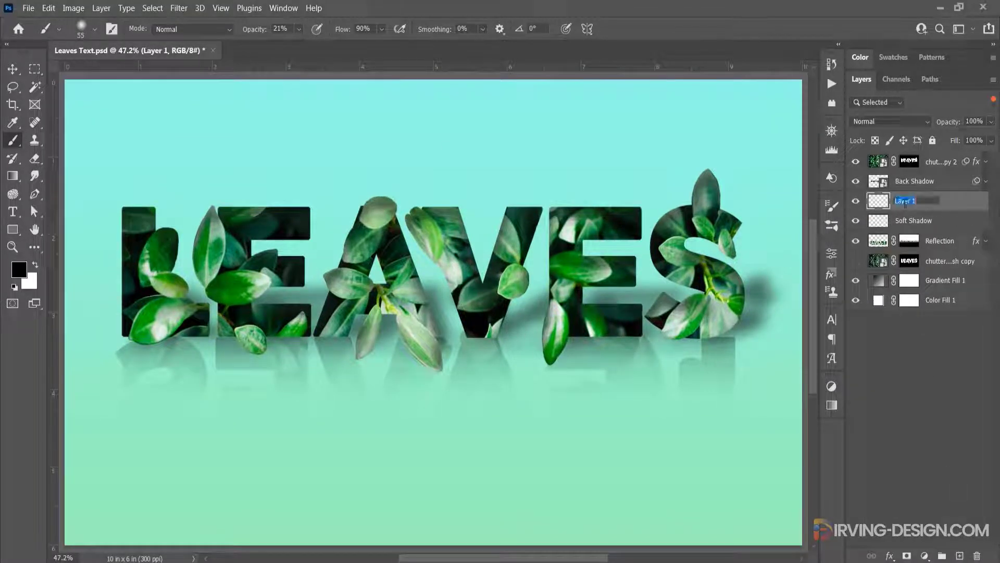
type("Leaves shadow")
key("Return")
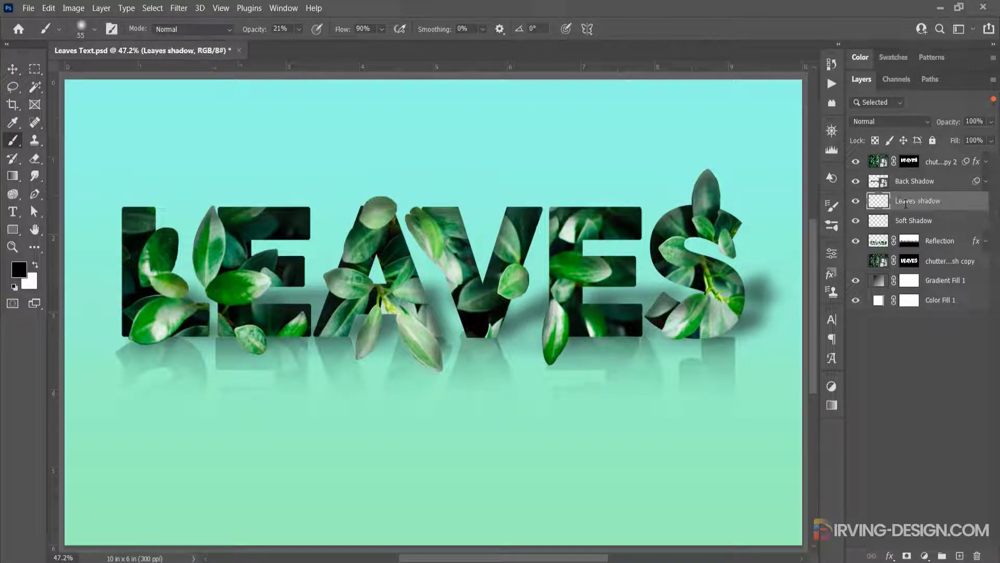
Step: Paint faint black shadows on the Leaves shadow layer beneath the leaves overhanging the bottoms of the L and first E
scroll(159, 333, "up", 2)
scroll(159, 333, "up", 4)
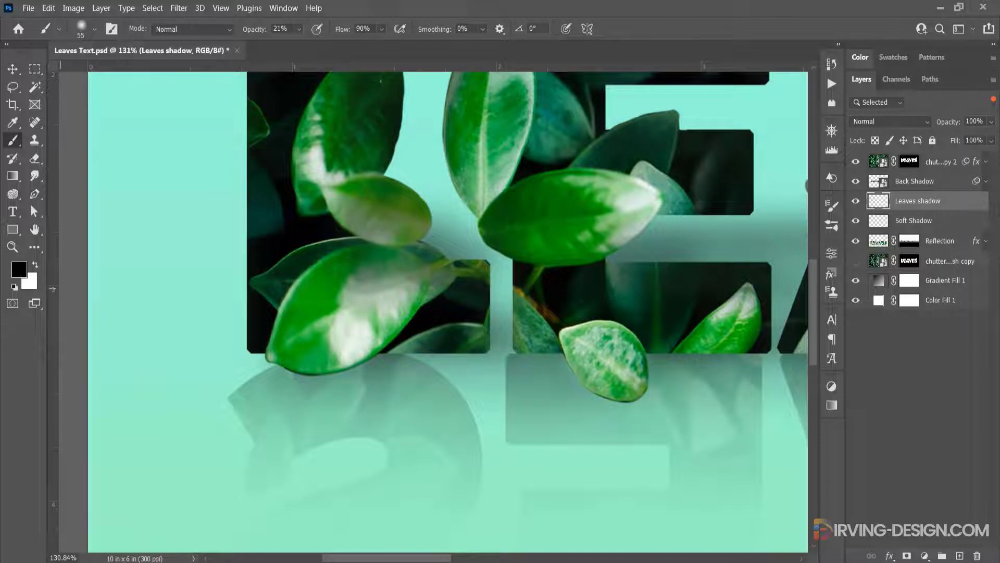
mouse_move(368, 345)
left_mouse_down()
mouse_move(281, 356)
mouse_move(312, 365)
mouse_move(359, 340)
mouse_move(271, 361)
mouse_move(327, 356)
mouse_move(388, 330)
mouse_move(312, 356)
mouse_move(276, 355)
left_mouse_up()
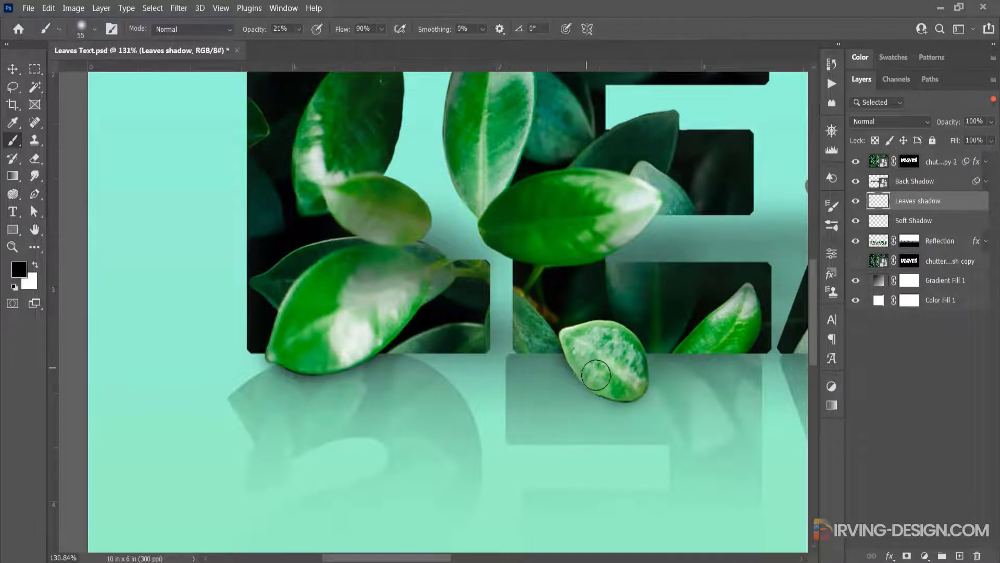
scroll(604, 375, "down", 3)
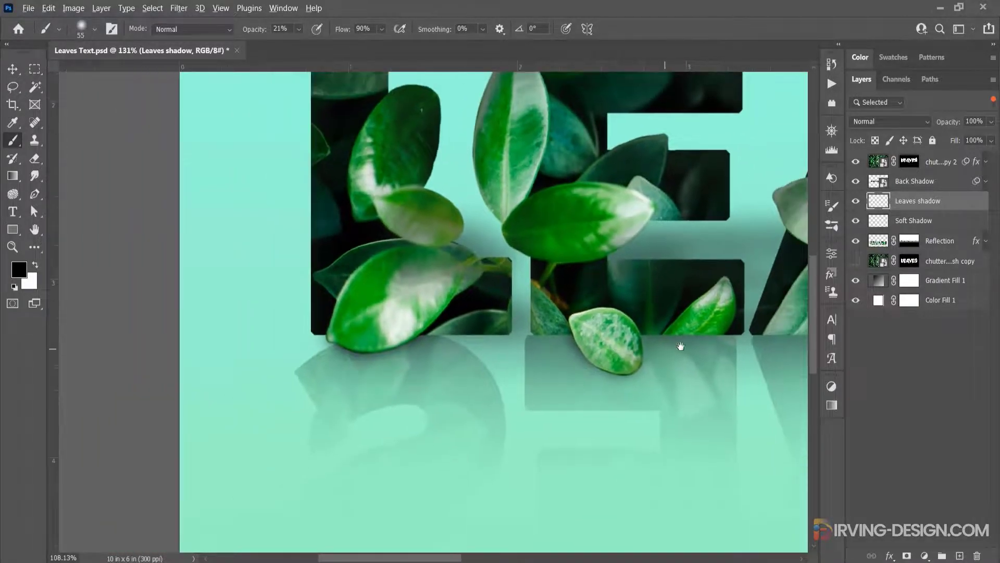
Step: Lower the brush opacity to 12% and paint subtle black shadows beneath the two leaves hanging from the A
left_click_drag(679, 344, 398, 337)
left_click_drag(461, 346, 332, 346)
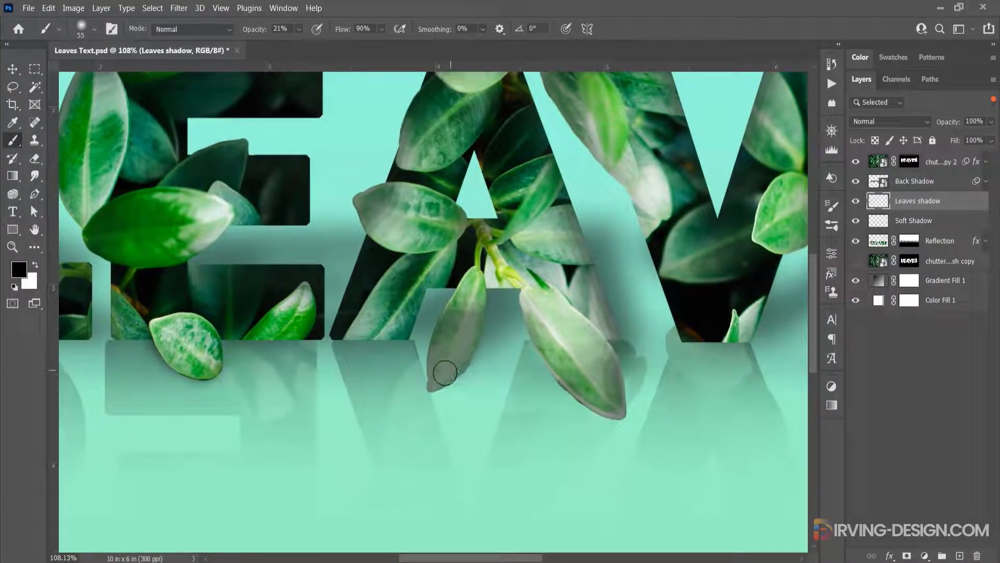
left_click(300, 30)
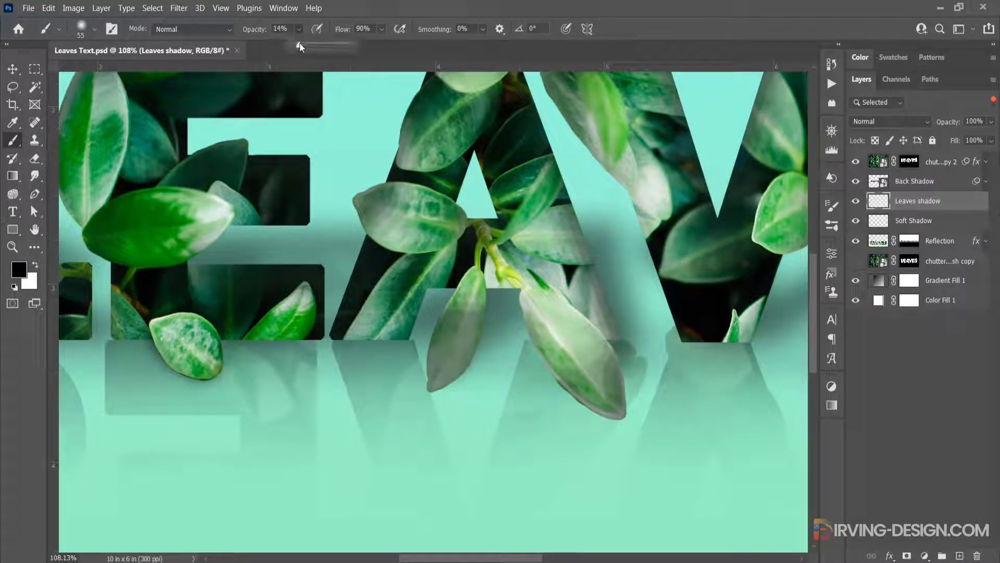
left_click_drag(299, 44, 298, 43)
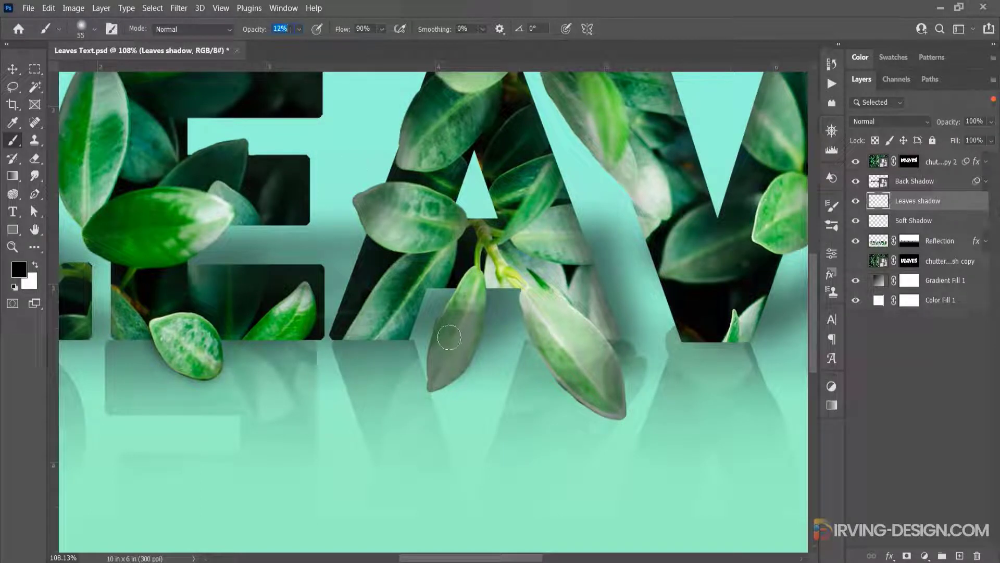
mouse_move(475, 305)
left_mouse_down()
mouse_move(474, 292)
mouse_move(452, 375)
mouse_move(438, 375)
mouse_move(445, 380)
mouse_move(465, 327)
mouse_move(525, 306)
mouse_move(570, 384)
mouse_move(603, 401)
mouse_move(585, 393)
mouse_move(586, 402)
mouse_move(542, 353)
mouse_move(521, 286)
mouse_move(543, 344)
mouse_move(536, 332)
mouse_move(582, 393)
mouse_move(591, 391)
left_mouse_up()
scroll(593, 386, "down", 3)
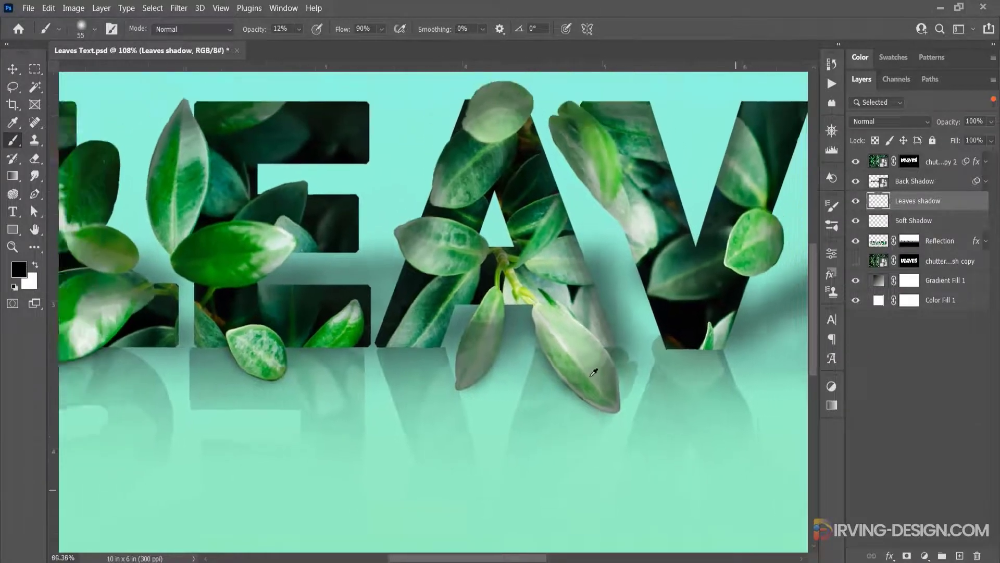
Step: Paint soft black shadows beneath the leaf hanging from the second E and the leaves along the bottom of the S
left_click_drag(636, 345, 490, 342)
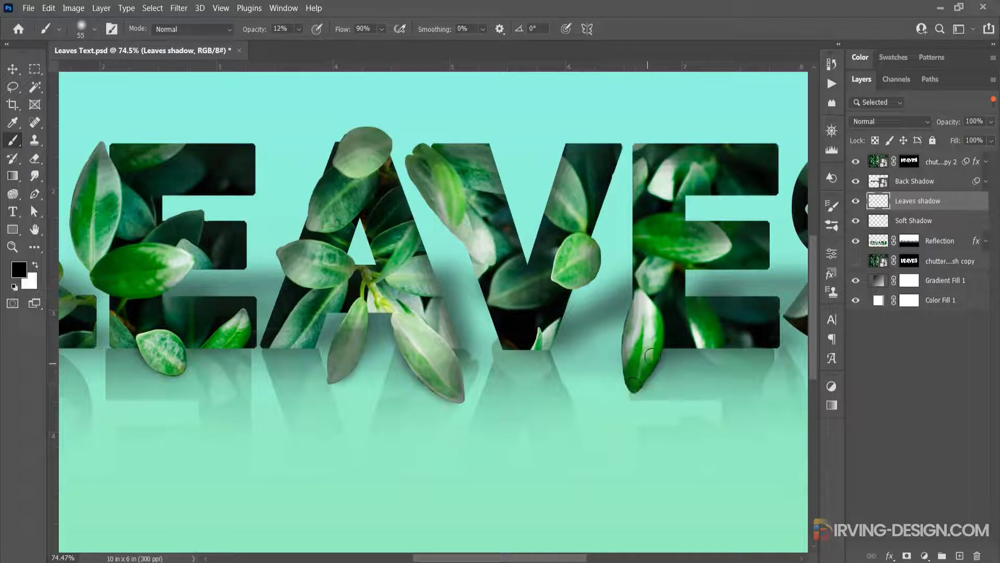
left_click_drag(664, 360, 475, 373)
left_click_drag(654, 362, 627, 355)
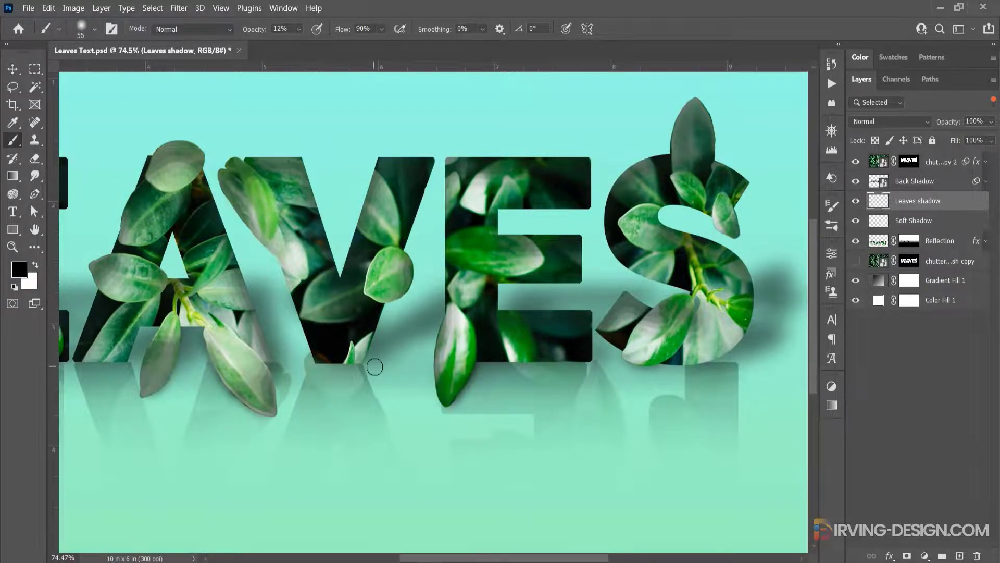
Step: Compare the whole artwork with the Leaves shadow layer hidden and shown, leaving it visible
key("ctrl+0")
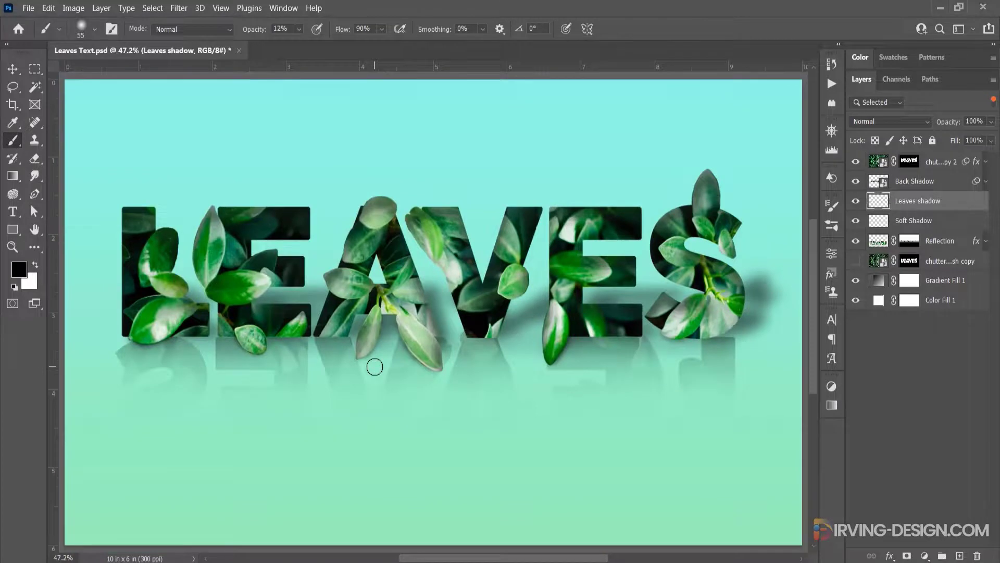
left_click(855, 201)
left_click(856, 201)
left_click(855, 202)
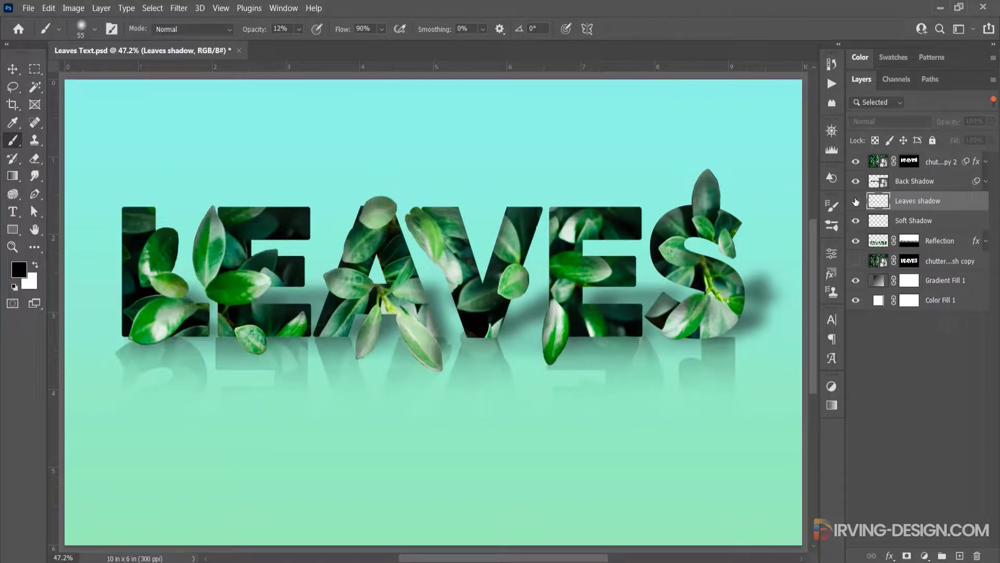
left_click(855, 202)
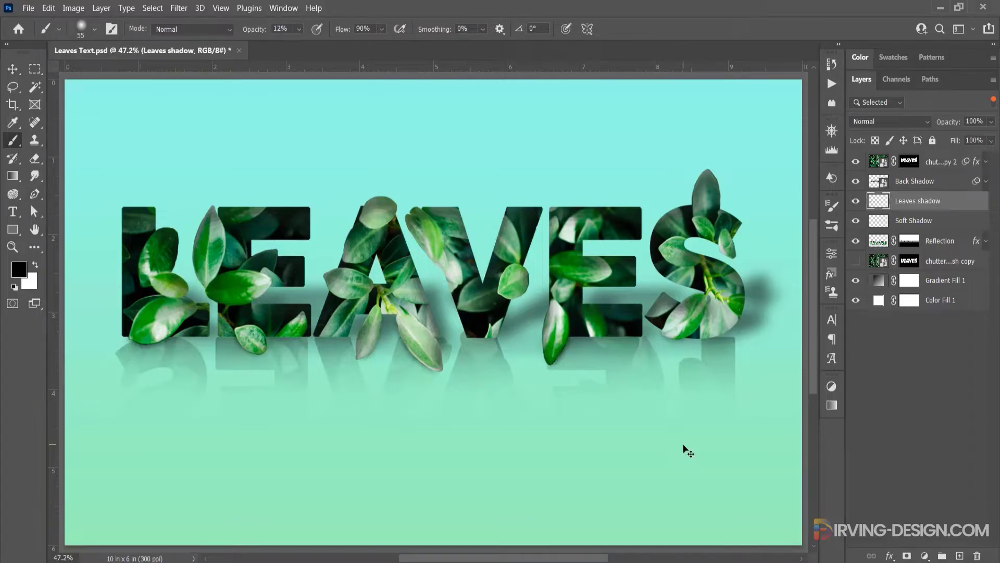